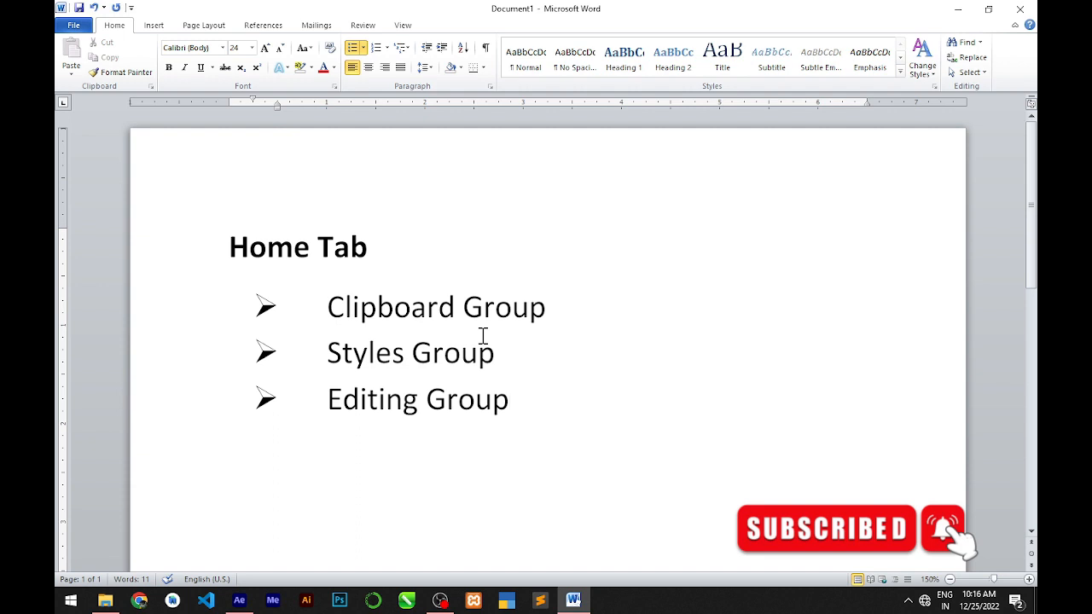
End the bulleted list with a plain, unbulleted line below the Editing Group item.
{"action": "key", "text": "Return"}
{"action": "key", "text": "BackSpace"}
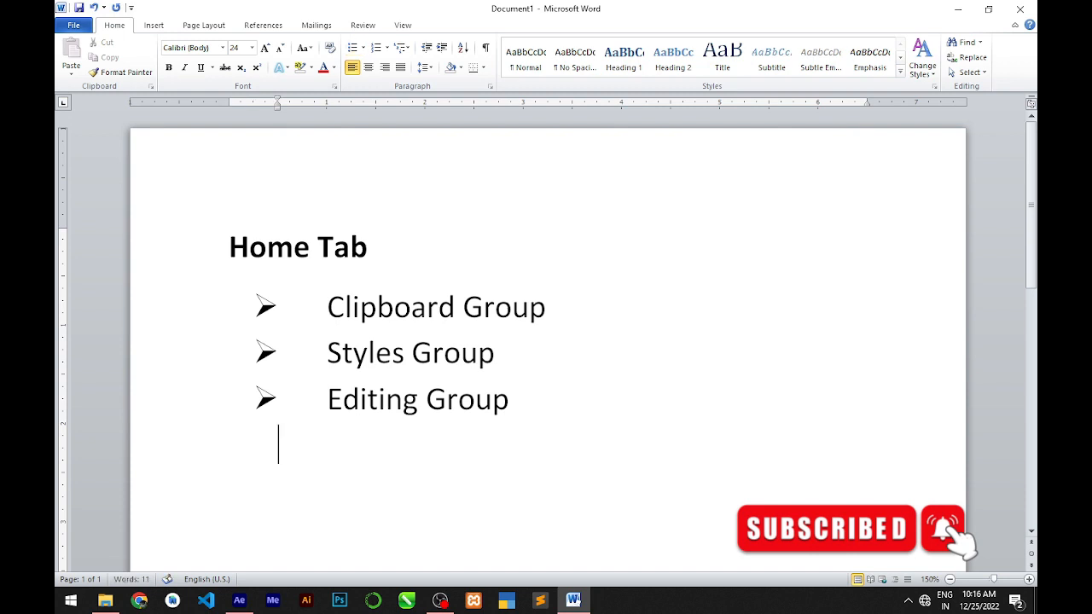
{"action": "key", "text": "BackSpace"}
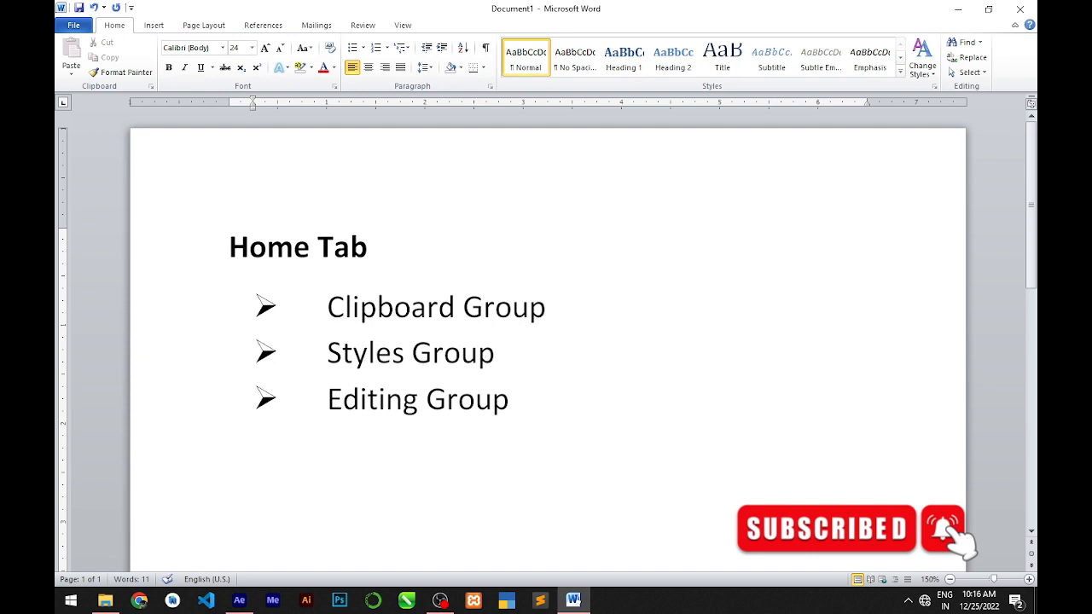
Reduce the font size for the new plain line to 12.
{"action": "left_click", "coordinate": [280, 48]}
{"action": "left_click", "coordinate": [279, 49]}
{"action": "left_click", "coordinate": [280, 49]}
{"action": "left_click", "coordinate": [279, 49]}
{"action": "left_click", "coordinate": [280, 48]}
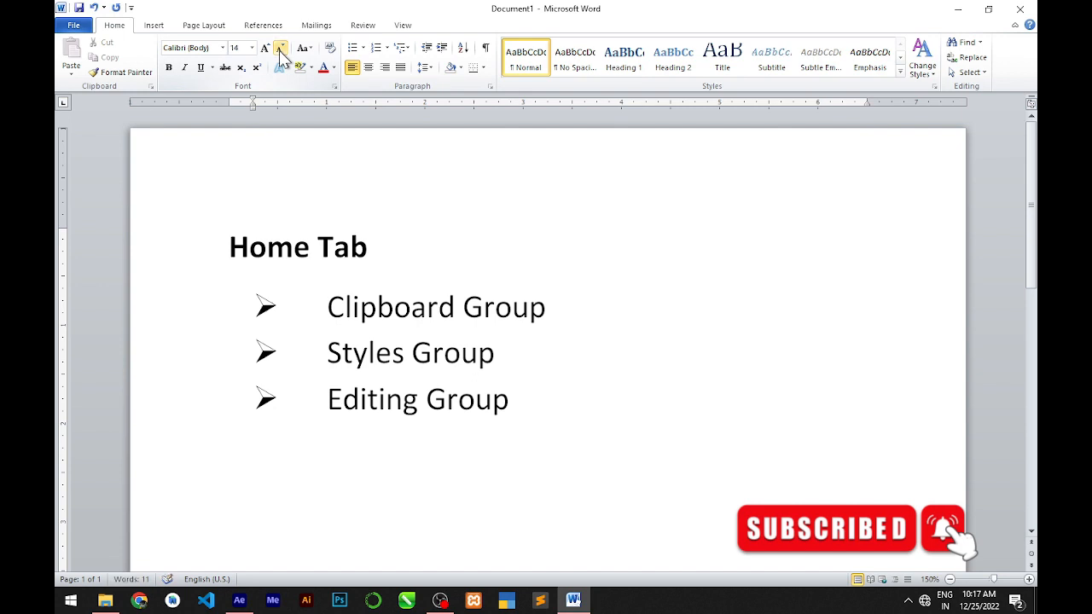
{"action": "left_click", "coordinate": [280, 49]}
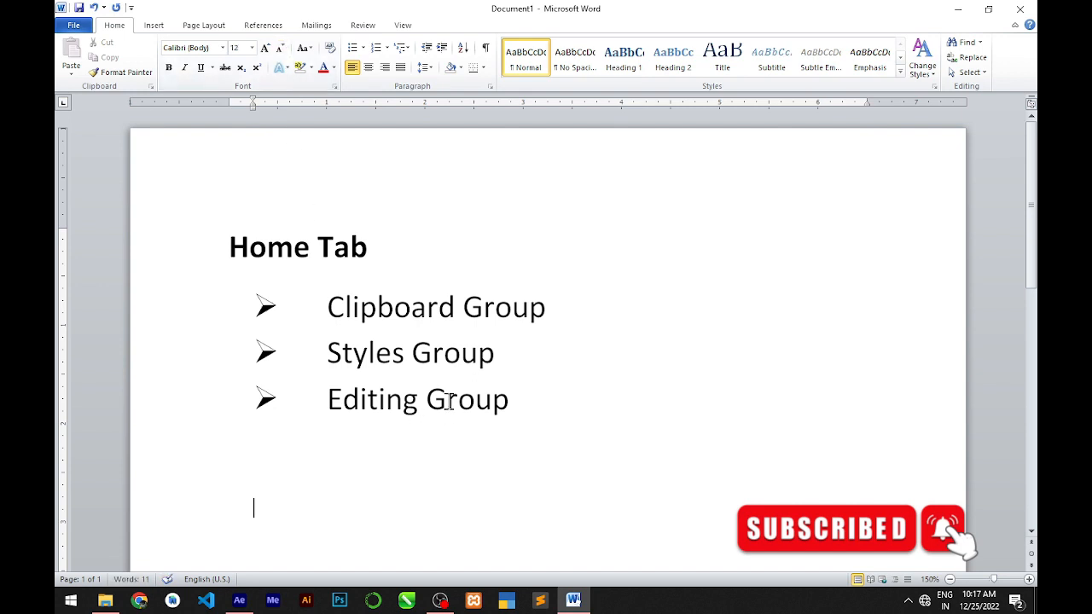
Generate sample paragraphs below the bulleted list with the formula =rand(6).
{"action": "type", "text": "=rand(6"}
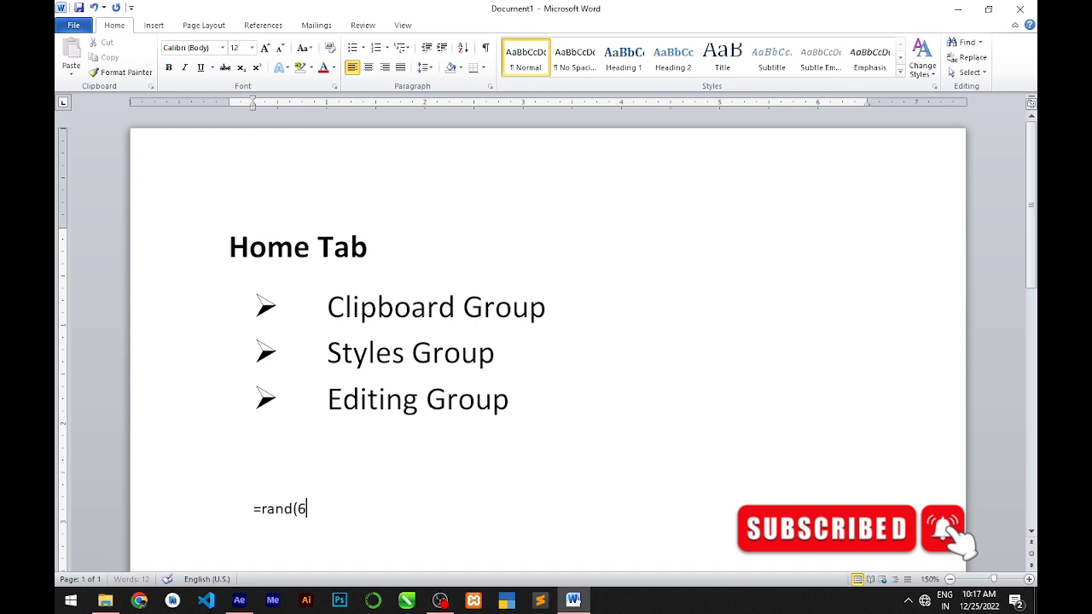
{"action": "type", "text": ")"}
{"action": "key", "text": "Return"}
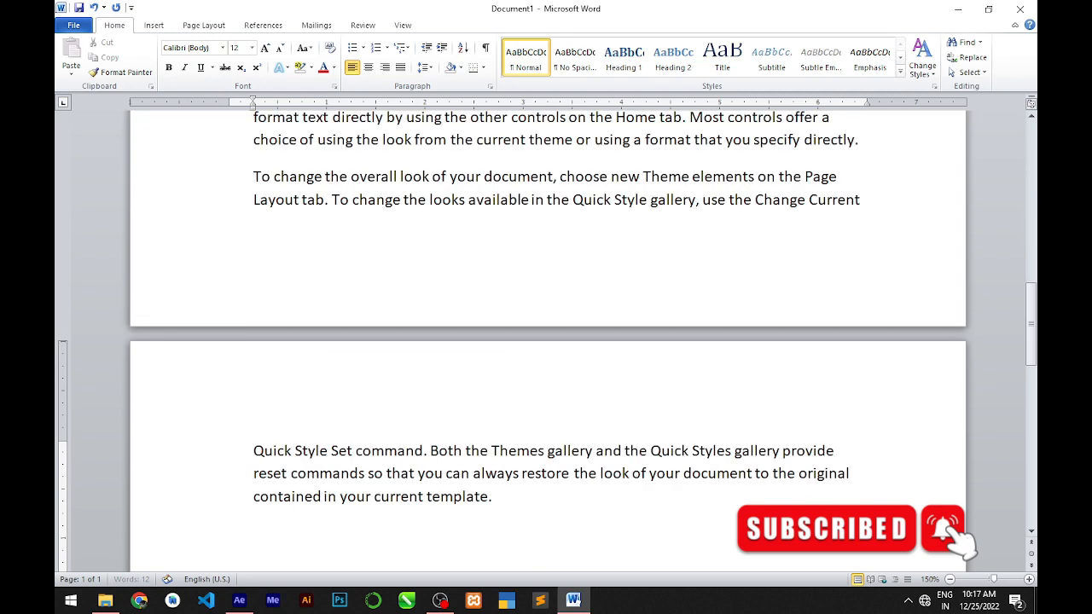
{"action": "scroll", "coordinate": [501, 418], "scroll_direction": "up", "scroll_amount": 3}
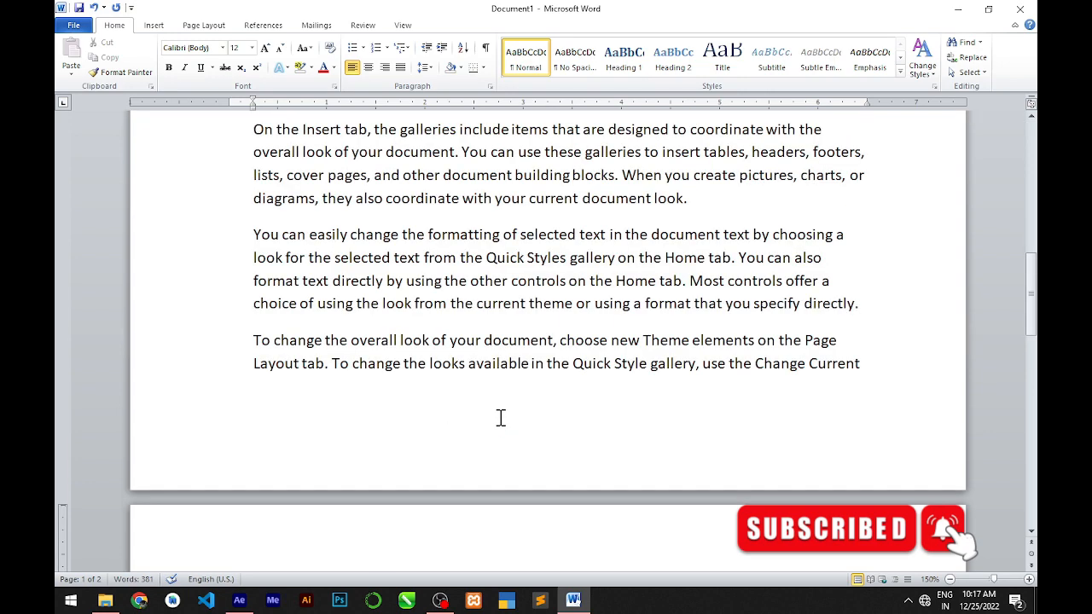
{"action": "scroll", "coordinate": [505, 344], "scroll_direction": "up", "scroll_amount": 4}
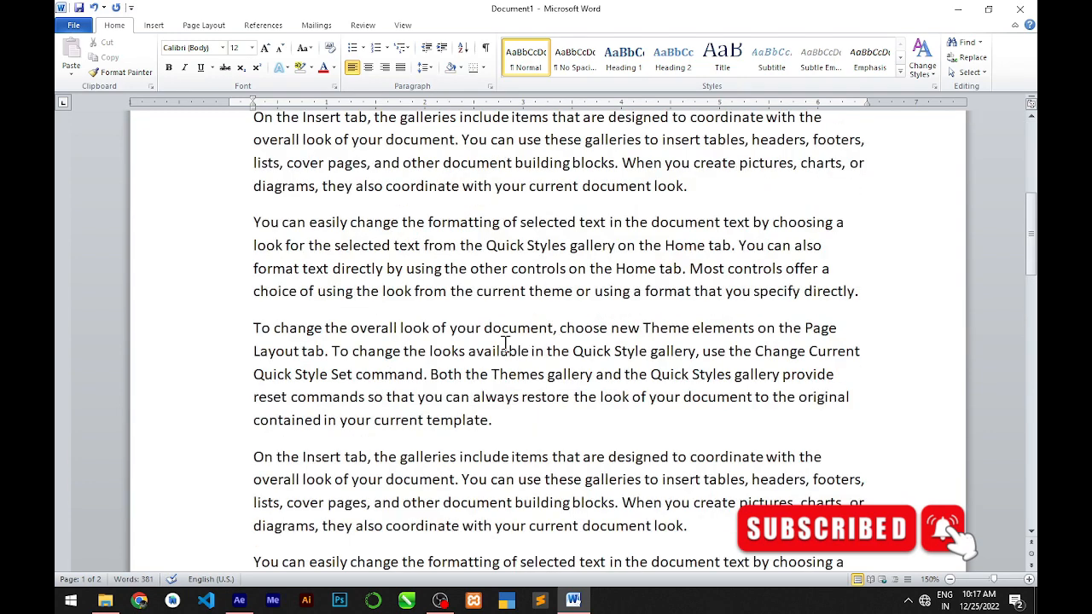
{"action": "scroll", "coordinate": [500, 361], "scroll_direction": "up", "scroll_amount": 2}
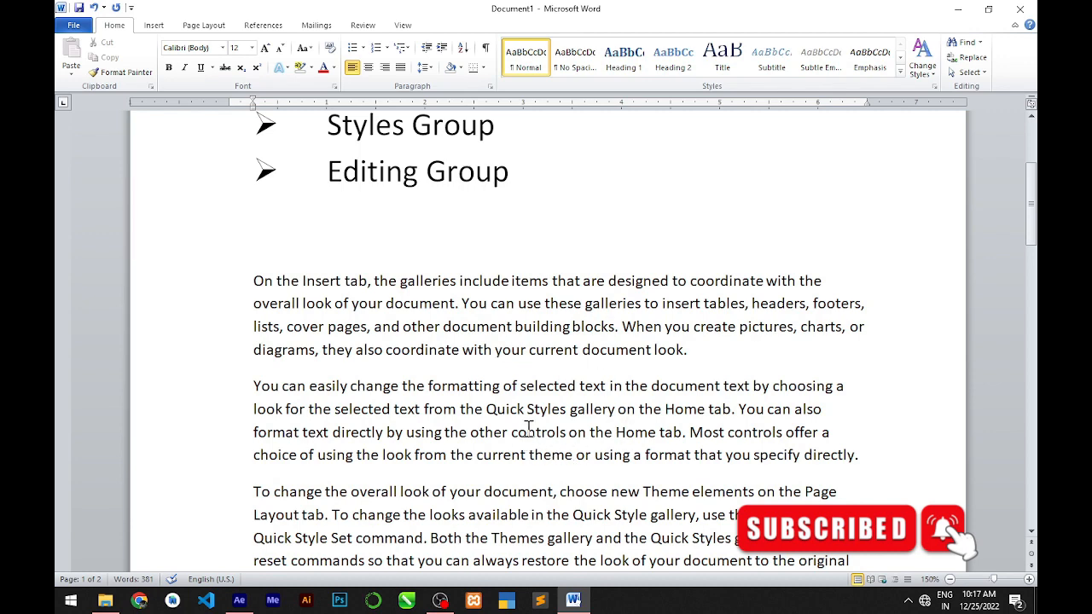
{"action": "scroll", "coordinate": [526, 434], "scroll_direction": "up", "scroll_amount": 3}
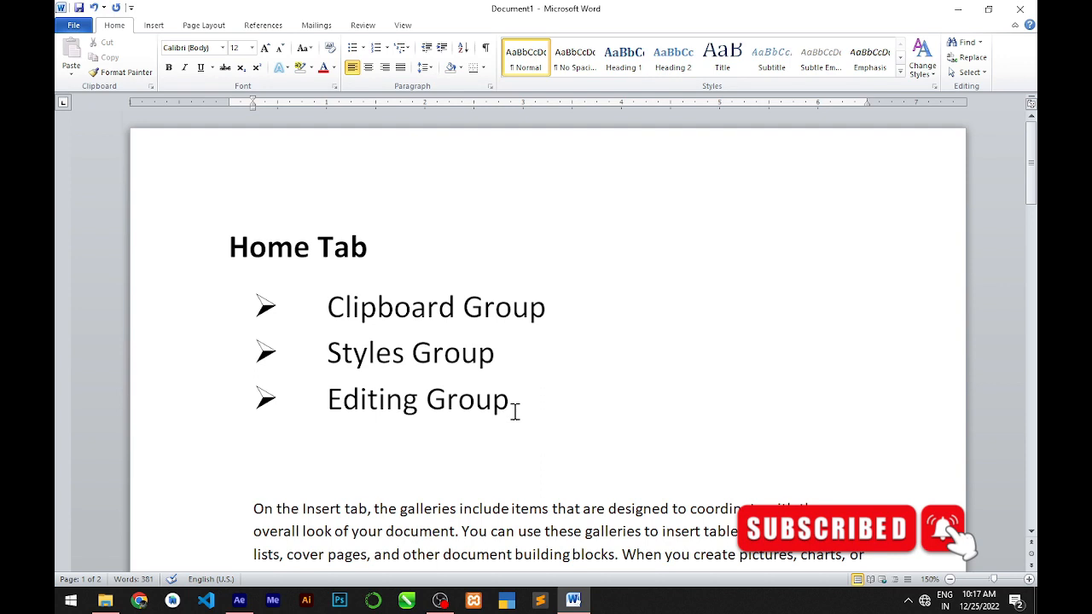
{"action": "scroll", "coordinate": [515, 413], "scroll_direction": "down", "scroll_amount": 5}
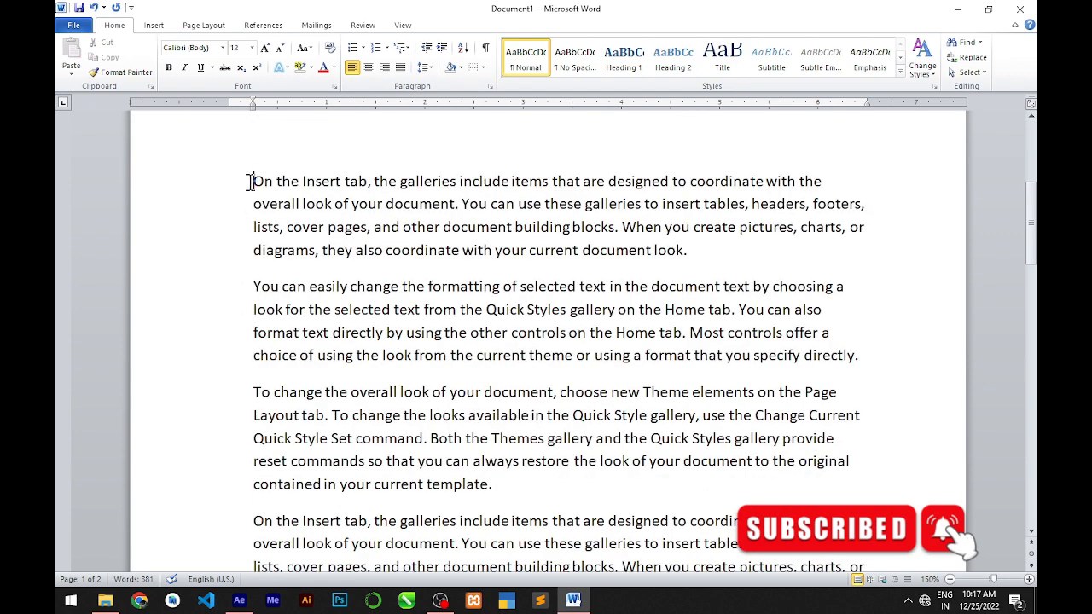
{"action": "left_click_drag", "start_coordinate": [248, 181], "coordinate": [739, 259]}
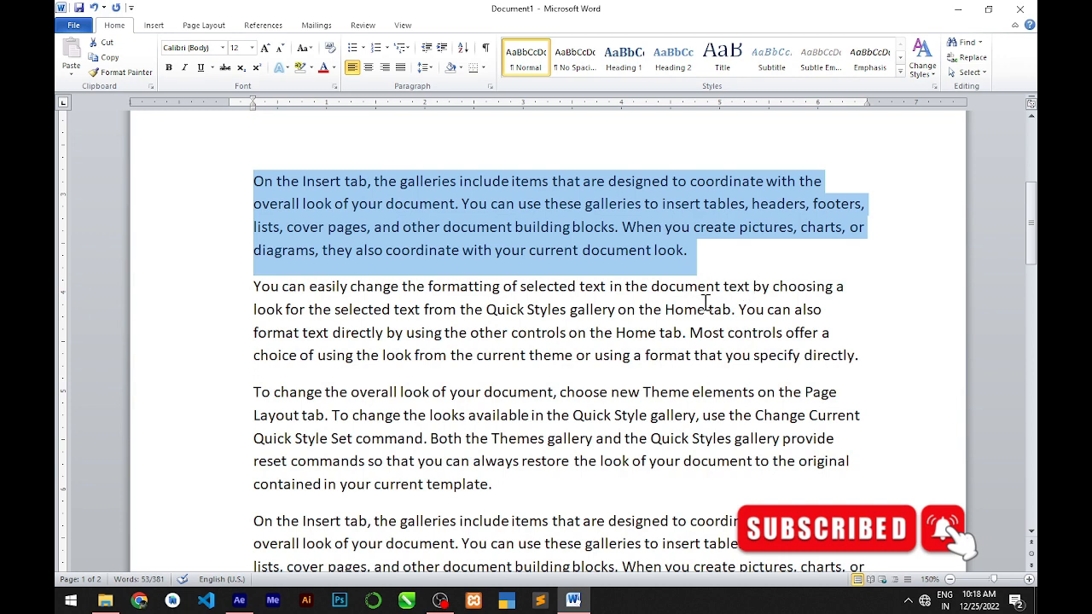
{"action": "left_click", "coordinate": [433, 210]}
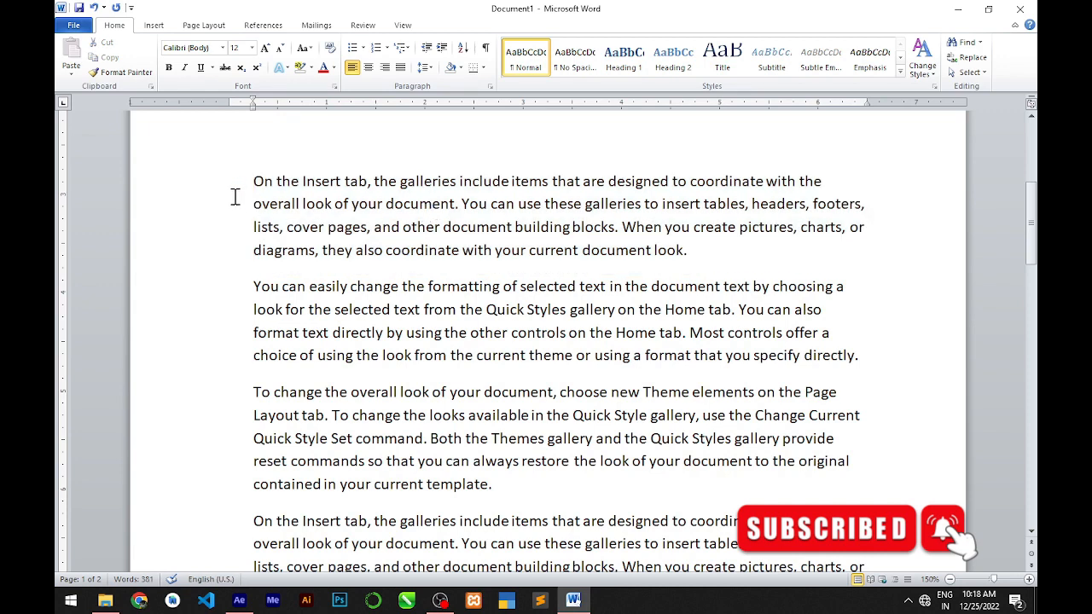
{"action": "left_click_drag", "start_coordinate": [252, 182], "coordinate": [665, 227]}
{"action": "left_click_drag", "start_coordinate": [657, 227], "coordinate": [688, 250]}
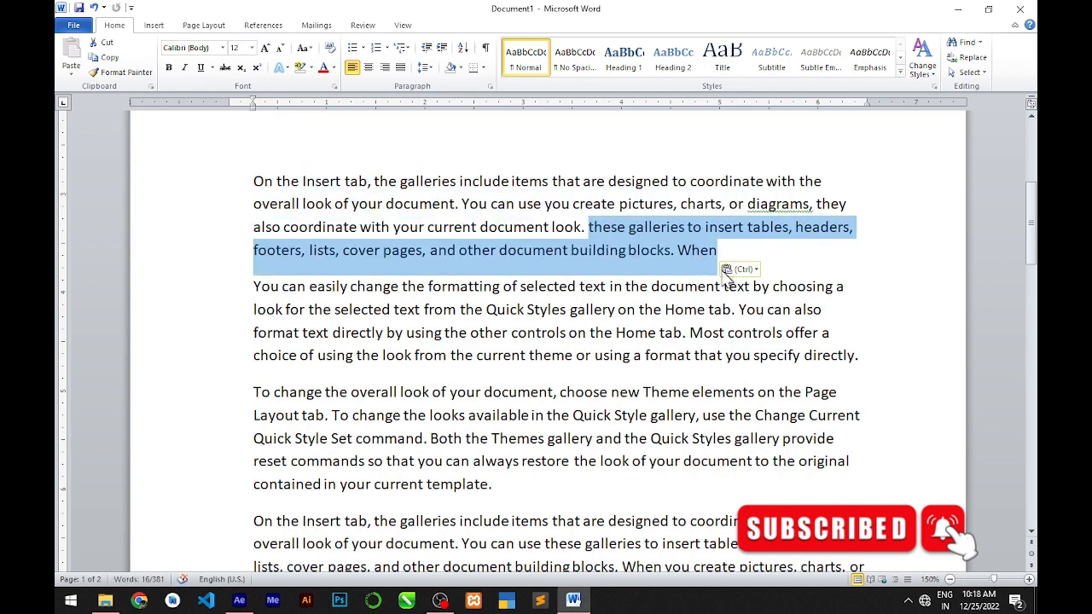
{"action": "key", "text": "ctrl+z"}
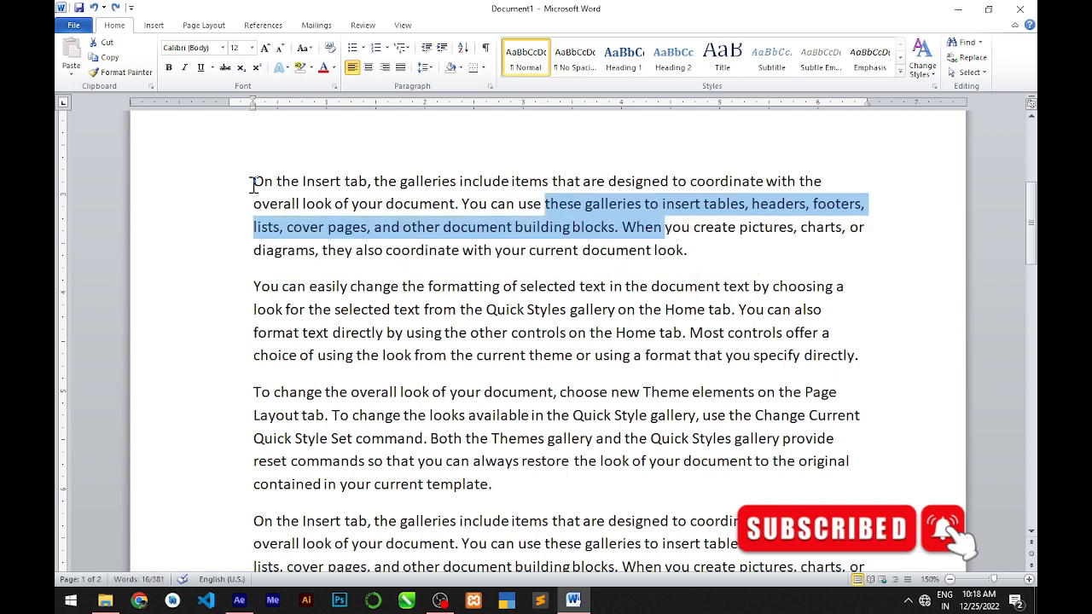
Copy the first sample paragraph, "On the Insert tab…", and paste it a few blank lines below the last paragraph on page two.
{"action": "left_click_drag", "start_coordinate": [254, 181], "coordinate": [739, 256]}
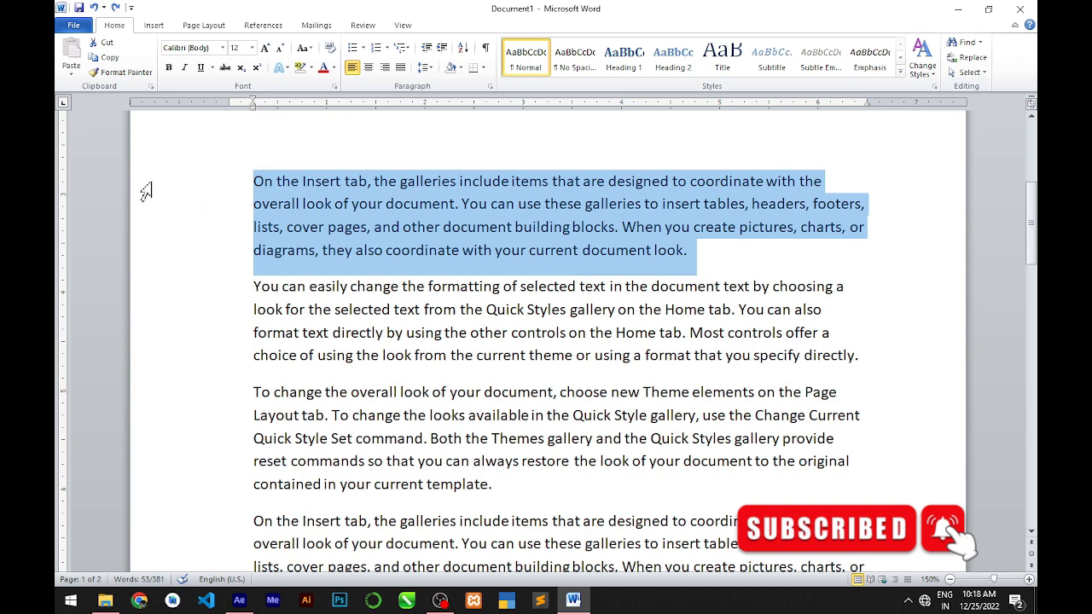
{"action": "left_click", "coordinate": [99, 57]}
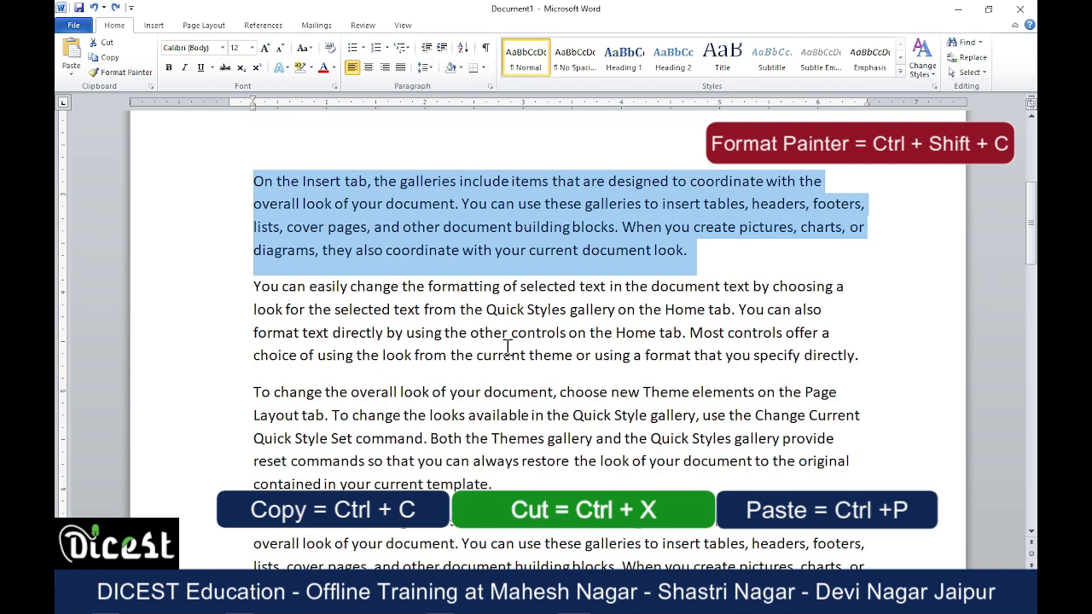
{"action": "scroll", "coordinate": [508, 348], "scroll_direction": "down", "scroll_amount": 10}
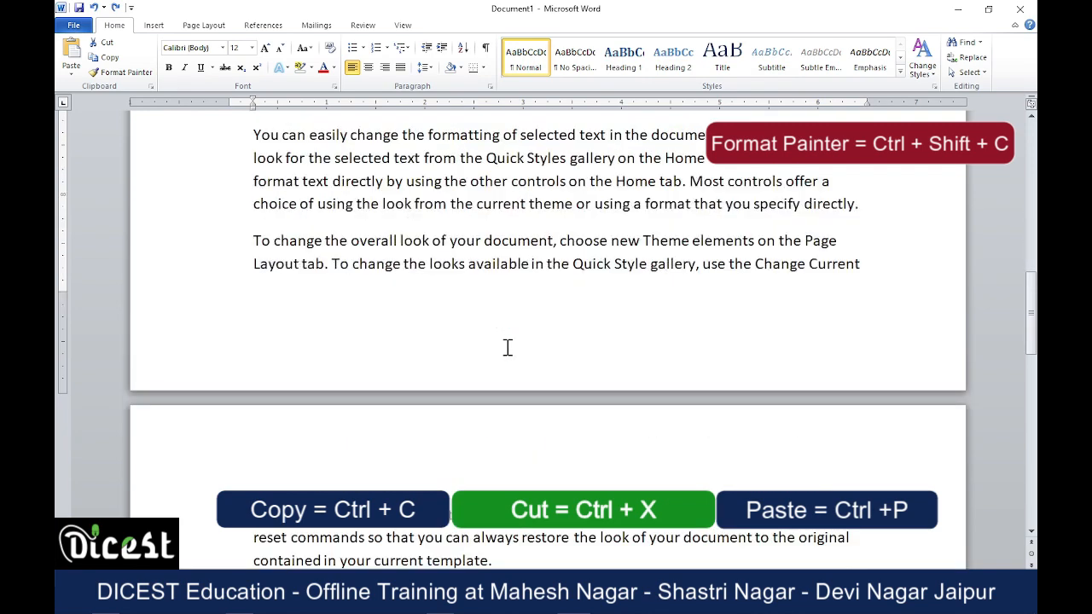
{"action": "scroll", "coordinate": [508, 348], "scroll_direction": "up", "scroll_amount": 5}
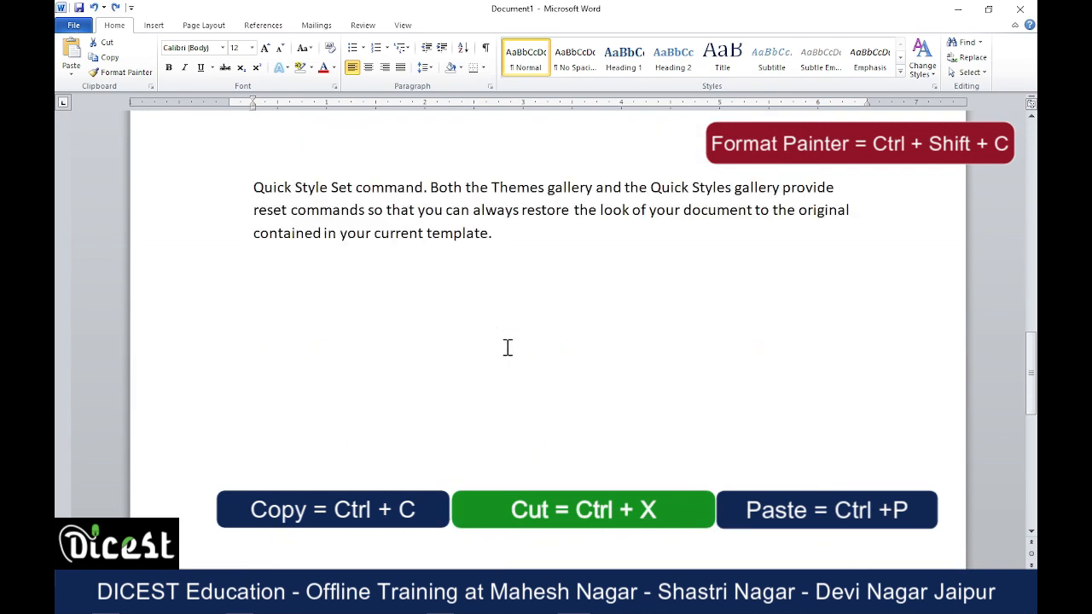
{"action": "left_click", "coordinate": [555, 247]}
{"action": "key", "text": "Return"}
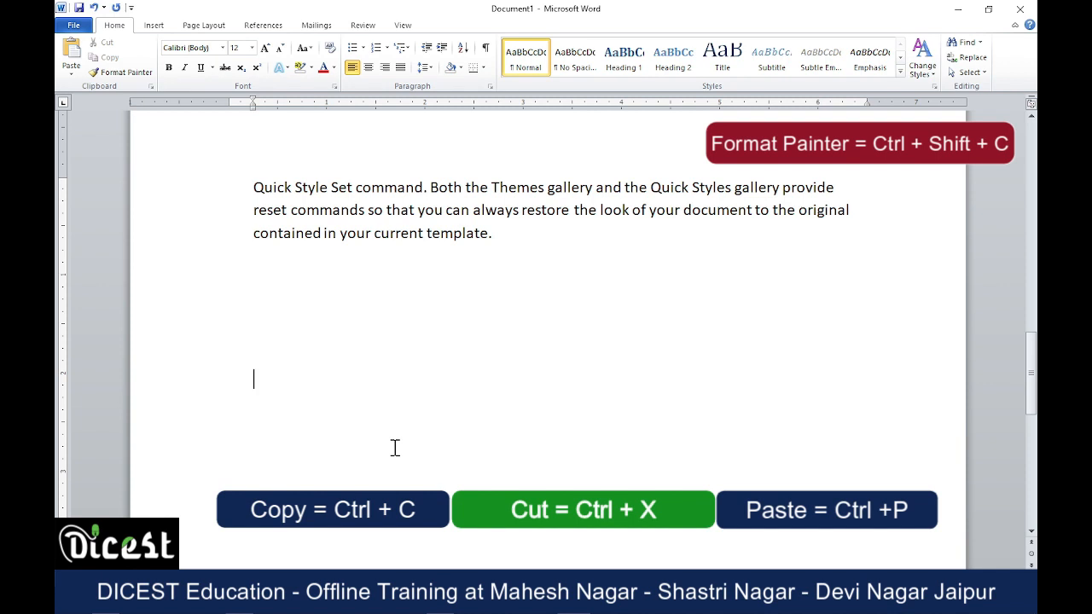
{"action": "key", "text": "ctrl+v"}
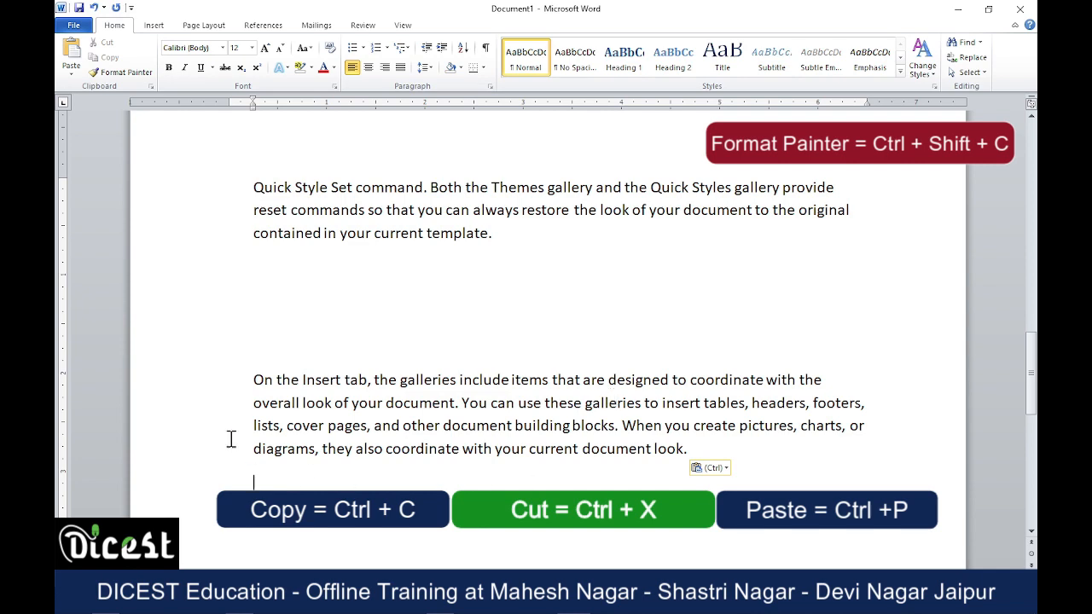
Paste several more copies of the copied paragraph directly below its first pasted copy on page two.
{"action": "key", "text": "ctrl+z"}
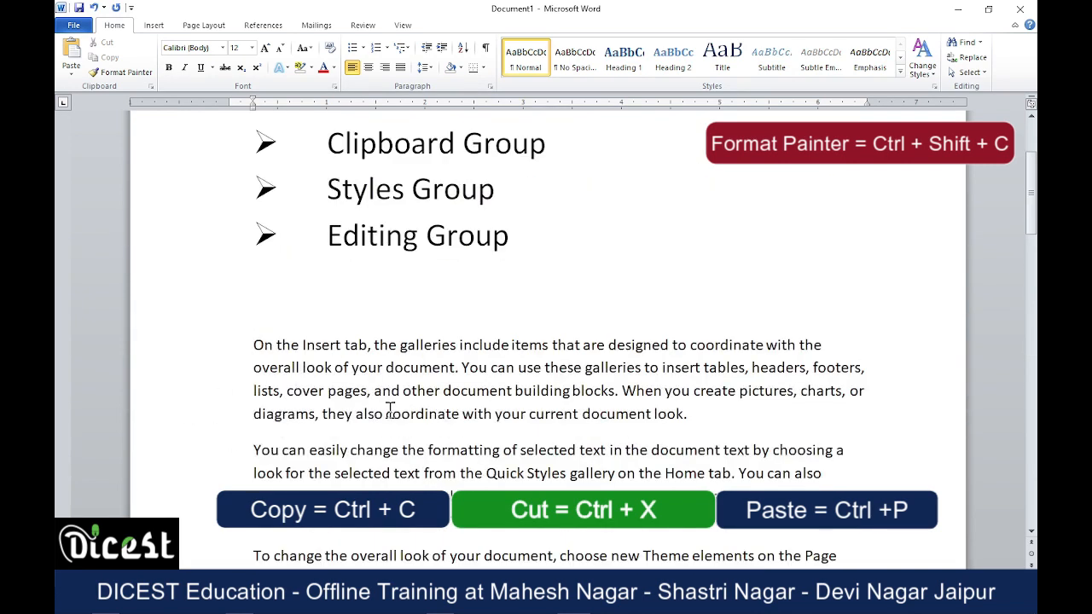
{"action": "left_click_drag", "start_coordinate": [239, 345], "coordinate": [640, 439]}
{"action": "scroll", "coordinate": [524, 396], "scroll_direction": "down", "scroll_amount": 14}
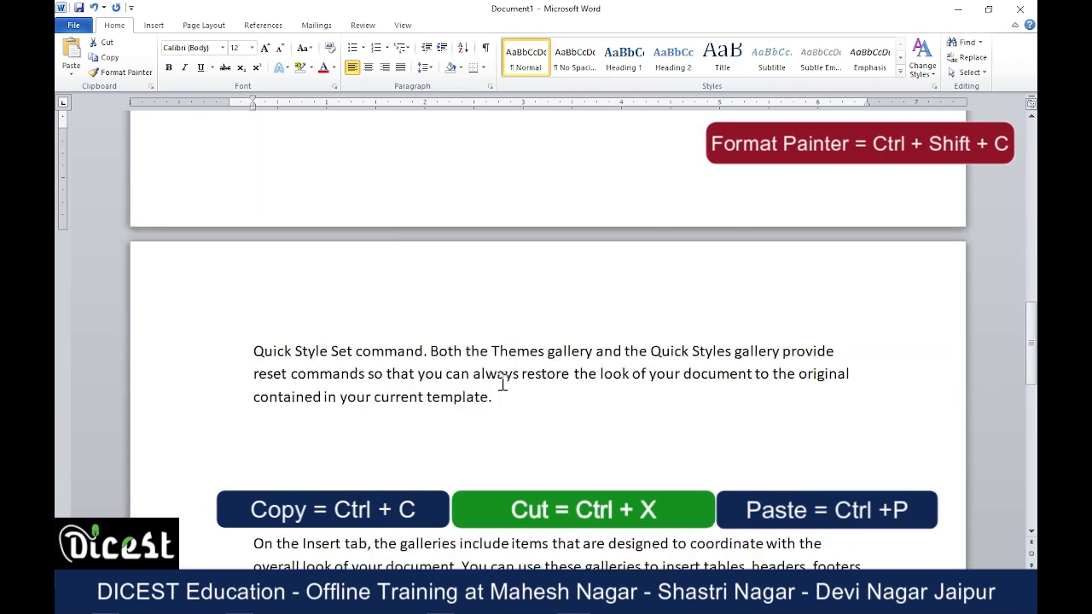
{"action": "scroll", "coordinate": [502, 382], "scroll_direction": "up", "scroll_amount": 3}
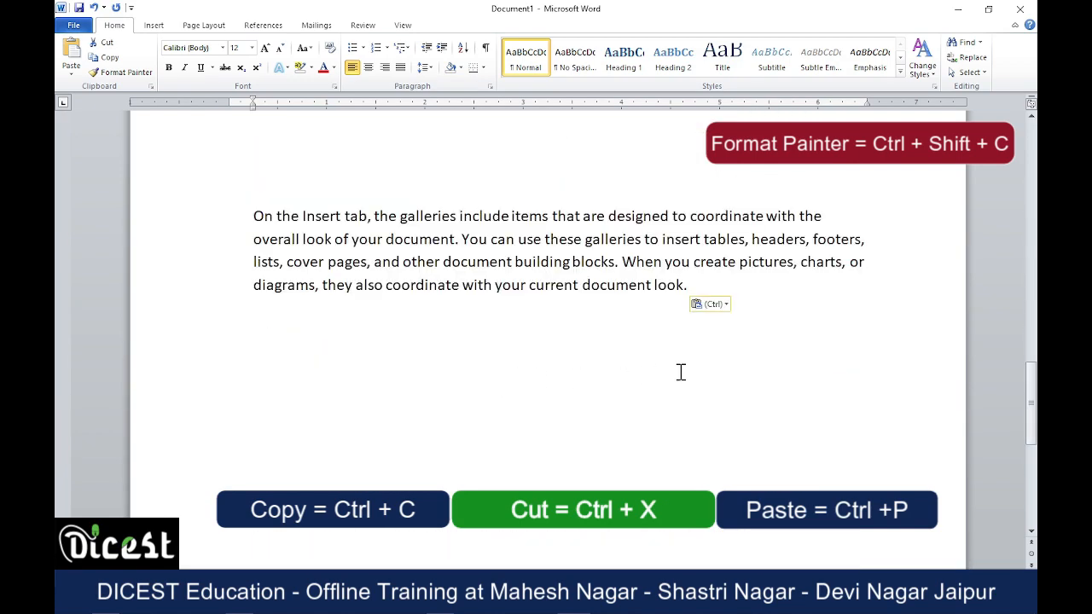
{"action": "left_click", "coordinate": [795, 296]}
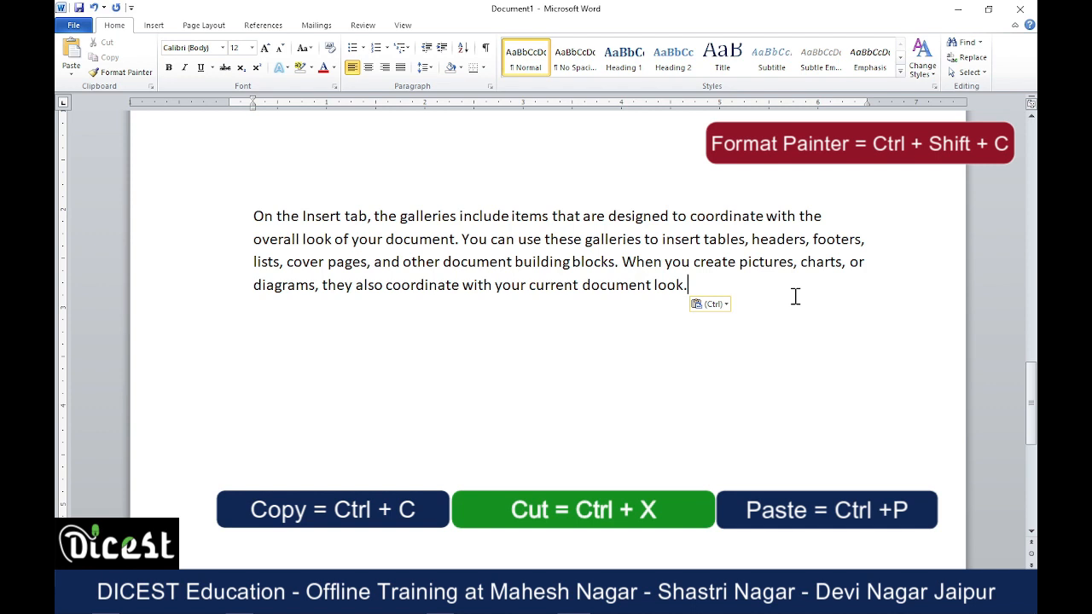
{"action": "key", "text": "Return"}
{"action": "key", "text": "ctrl+v"}
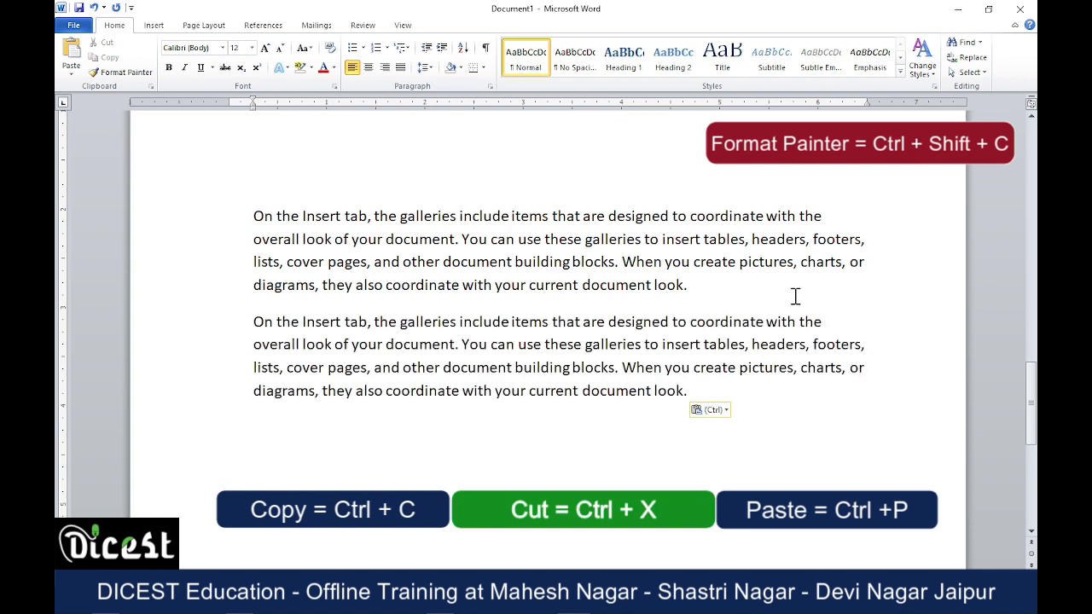
{"action": "key", "text": "ctrl+v"}
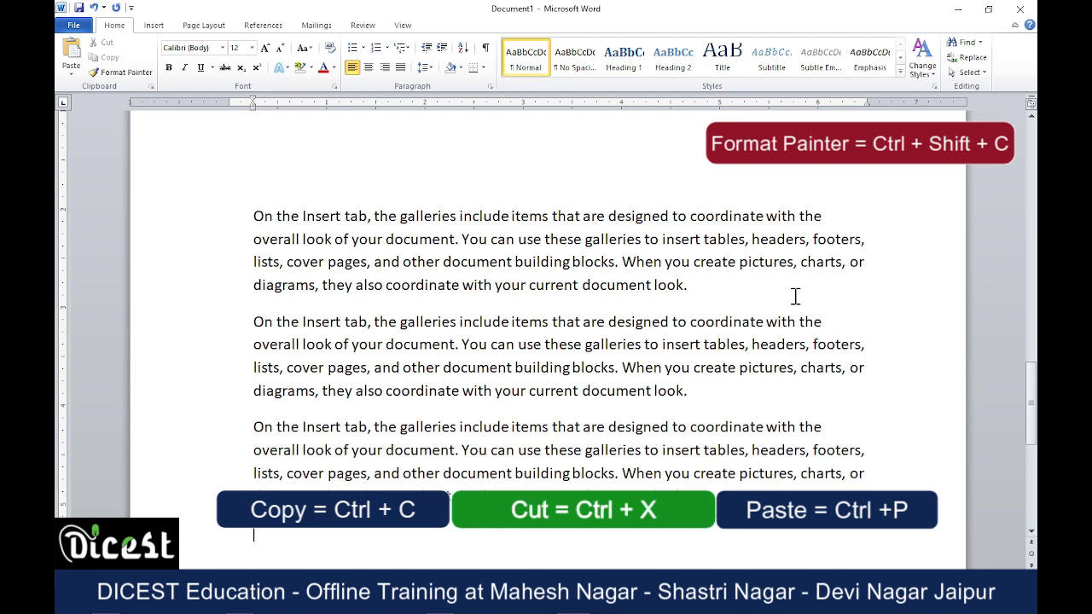
{"action": "key", "text": "ctrl+v"}
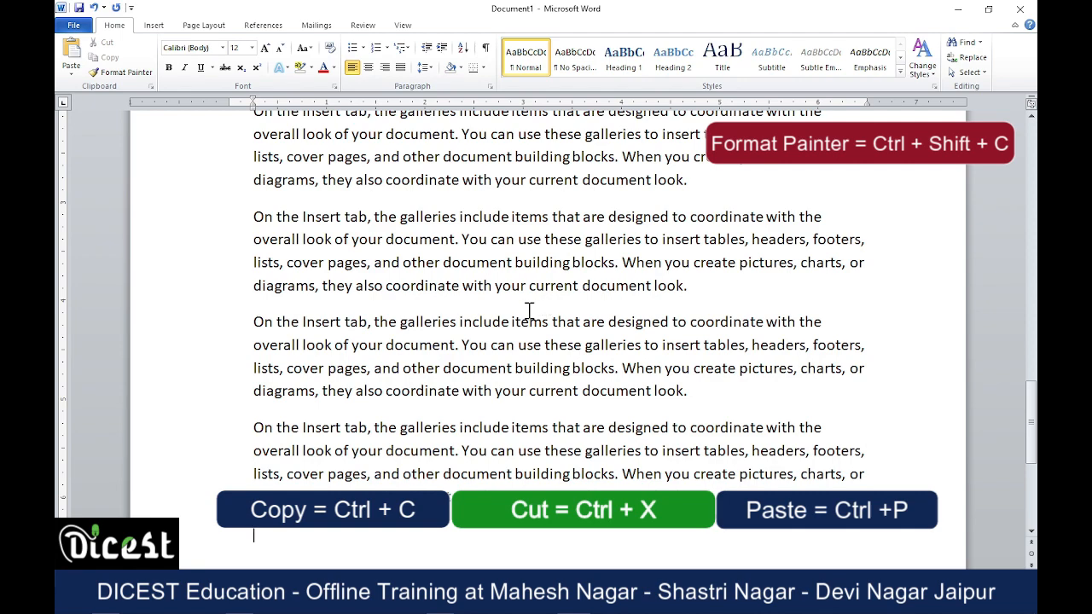
Format the second sample paragraph on page one, "You can easily change…", with font size 14 and a red font color.
{"action": "scroll", "coordinate": [529, 311], "scroll_direction": "up", "scroll_amount": 3}
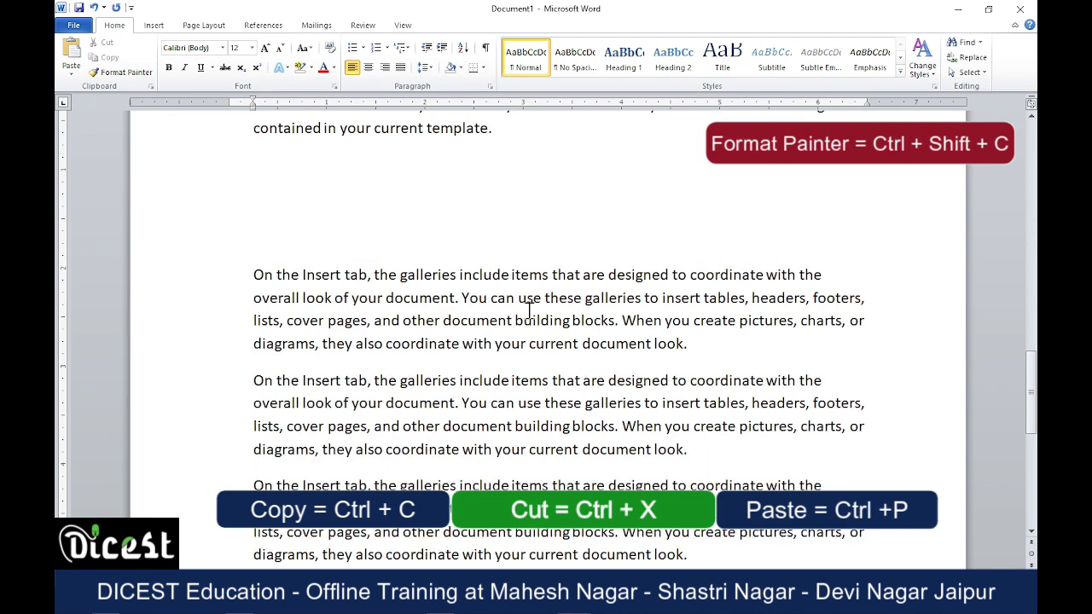
{"action": "scroll", "coordinate": [529, 311], "scroll_direction": "up", "scroll_amount": 10}
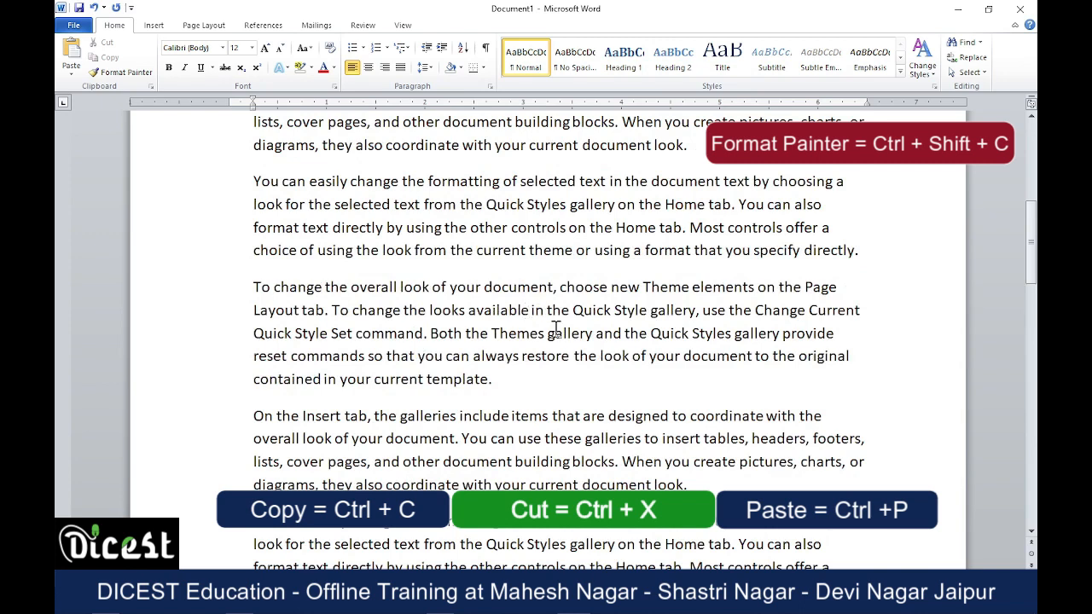
{"action": "scroll", "coordinate": [555, 329], "scroll_direction": "up", "scroll_amount": 3}
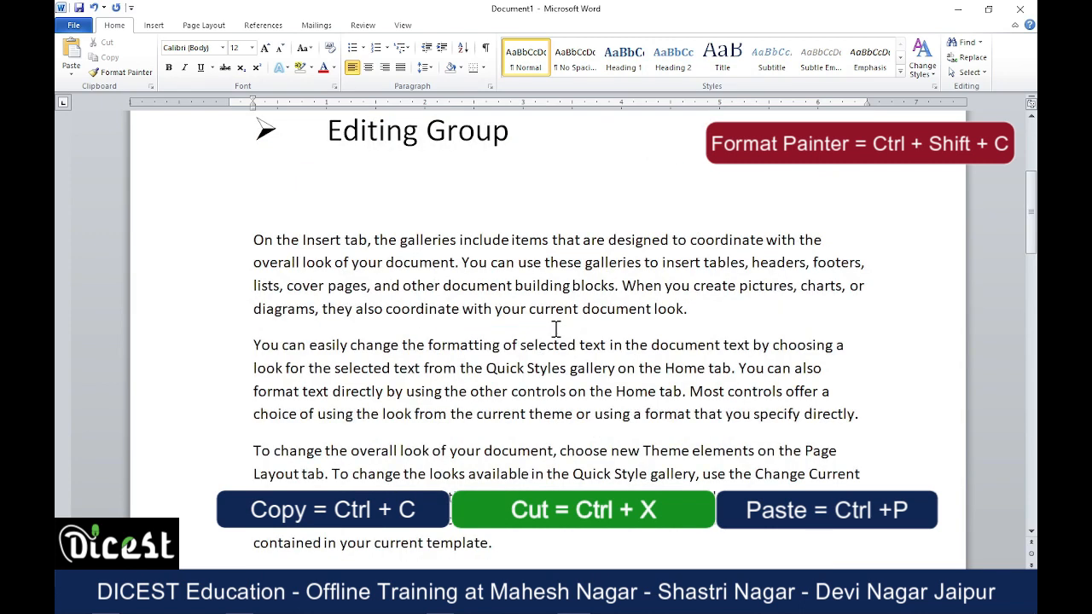
{"action": "scroll", "coordinate": [556, 329], "scroll_direction": "down", "scroll_amount": 3}
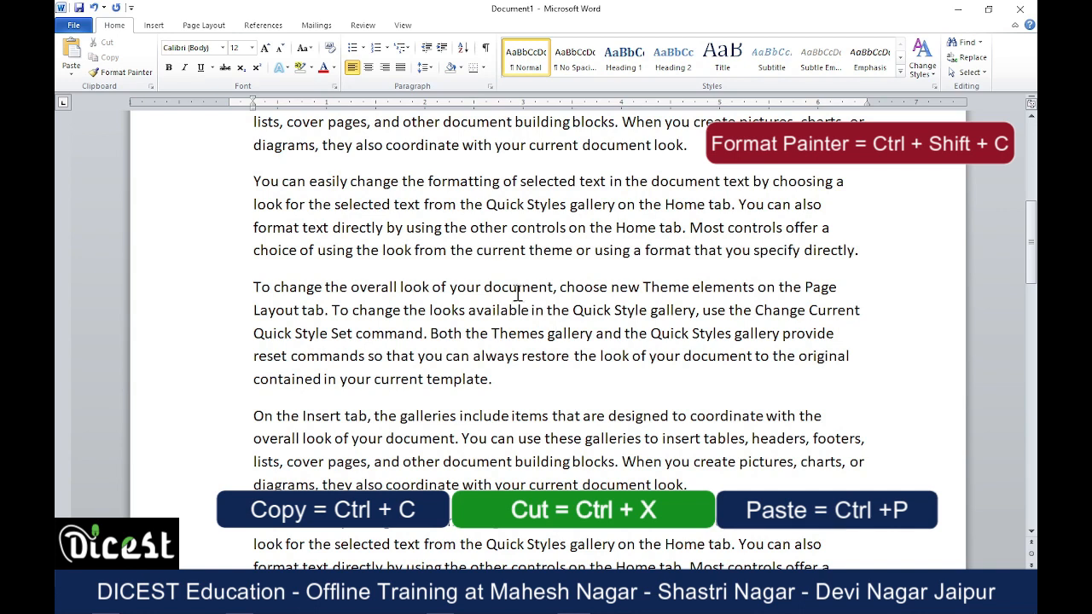
{"action": "left_click_drag", "start_coordinate": [252, 185], "coordinate": [869, 254]}
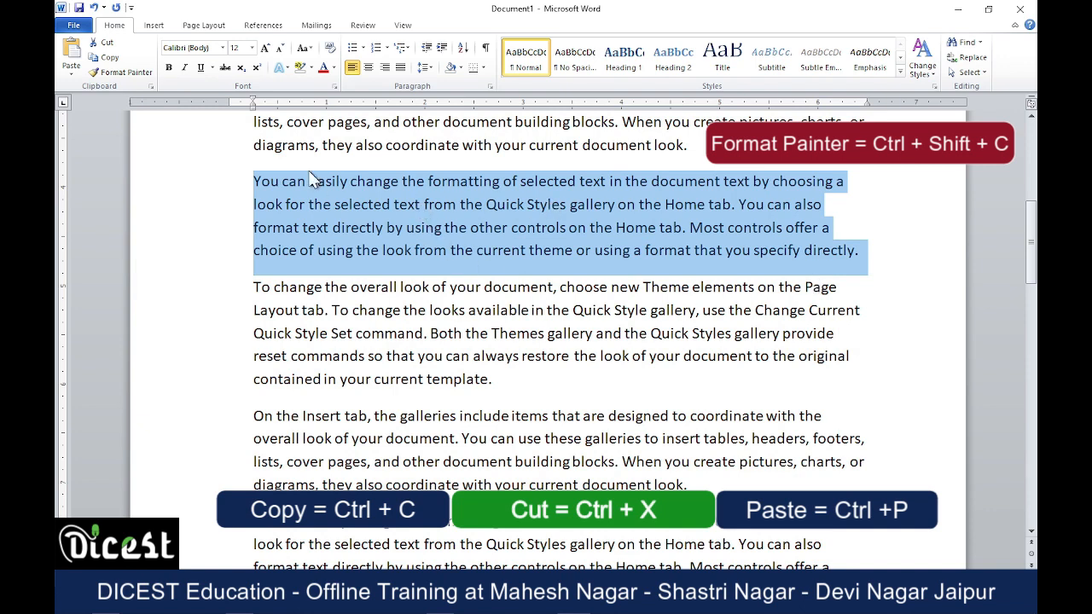
{"action": "left_click", "coordinate": [266, 48]}
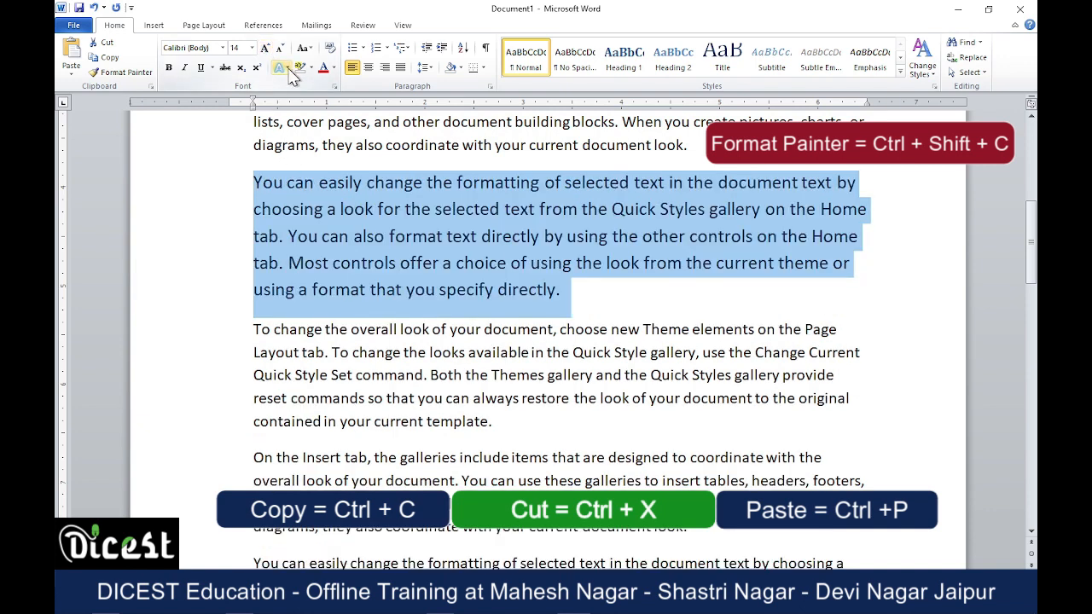
{"action": "left_click", "coordinate": [324, 70]}
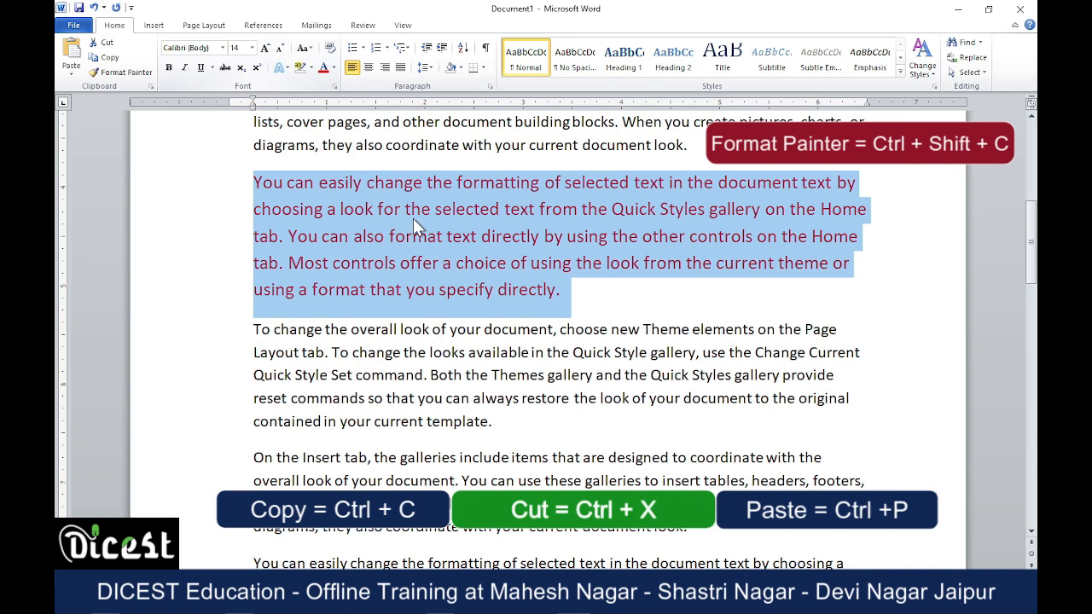
Cut the red paragraph "You can easily change…" from page one and paste it a few blank lines below the last paragraph on page two.
{"action": "left_click", "coordinate": [650, 323]}
{"action": "left_click_drag", "start_coordinate": [254, 182], "coordinate": [579, 294]}
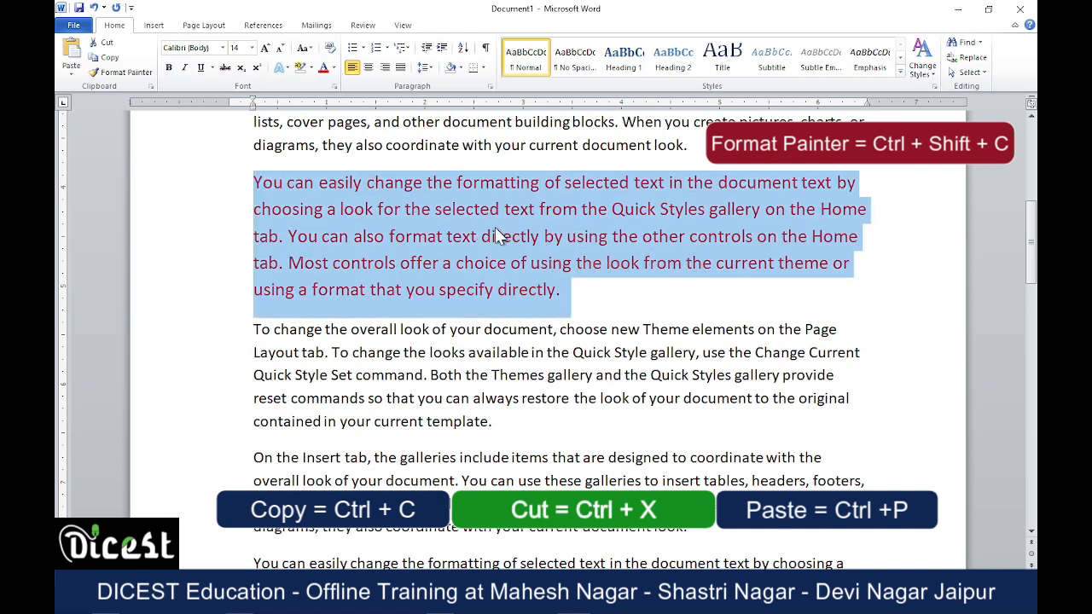
{"action": "left_click", "coordinate": [102, 43]}
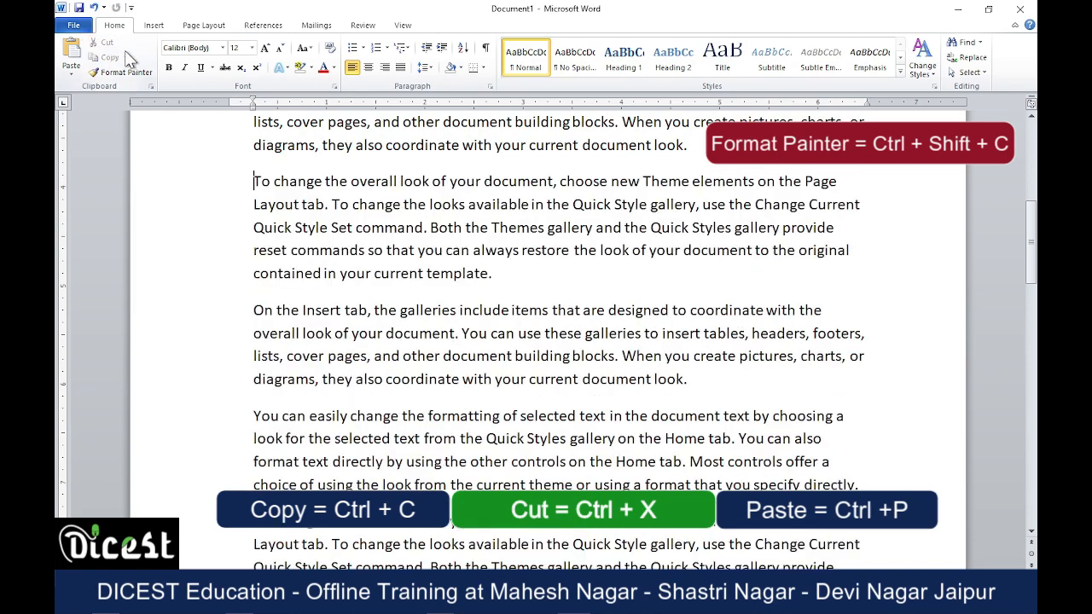
{"action": "scroll", "coordinate": [349, 244], "scroll_direction": "up", "scroll_amount": 5}
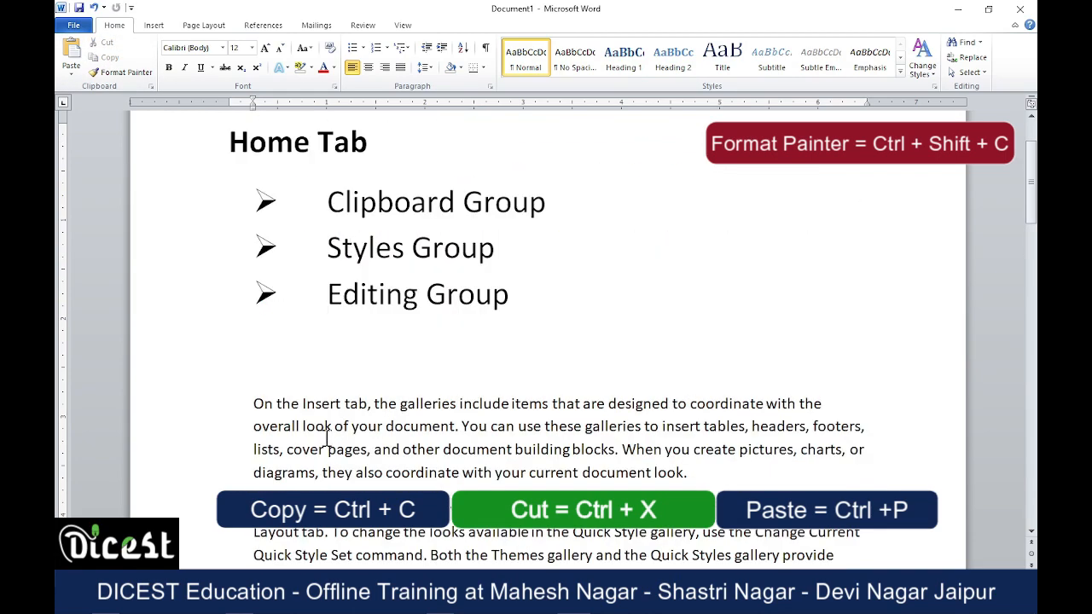
{"action": "scroll", "coordinate": [325, 426], "scroll_direction": "down", "scroll_amount": 3}
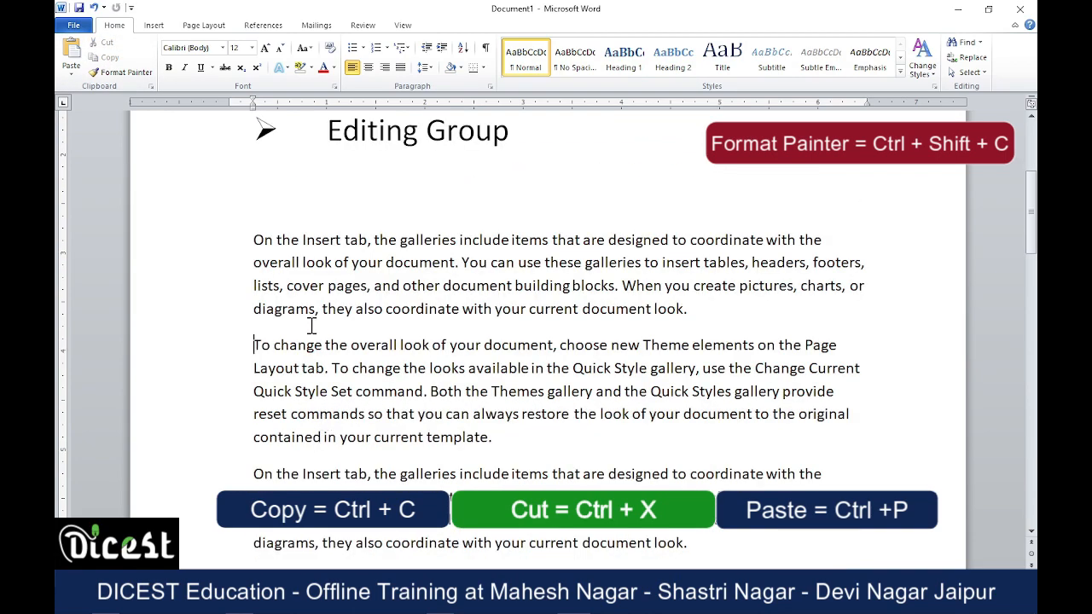
{"action": "scroll", "coordinate": [311, 325], "scroll_direction": "down", "scroll_amount": 15}
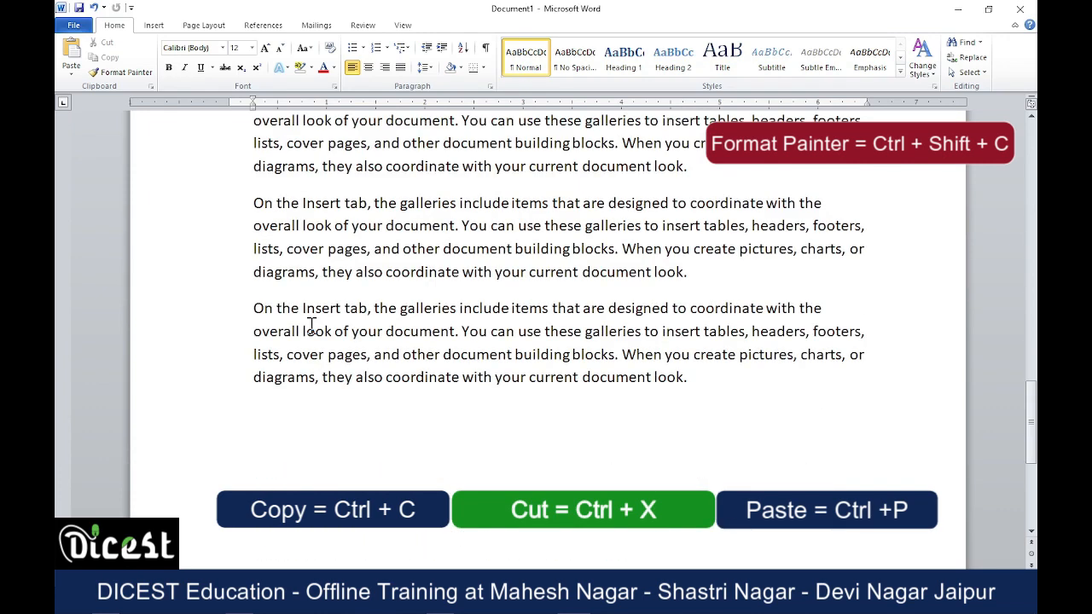
{"action": "left_click", "coordinate": [312, 325]}
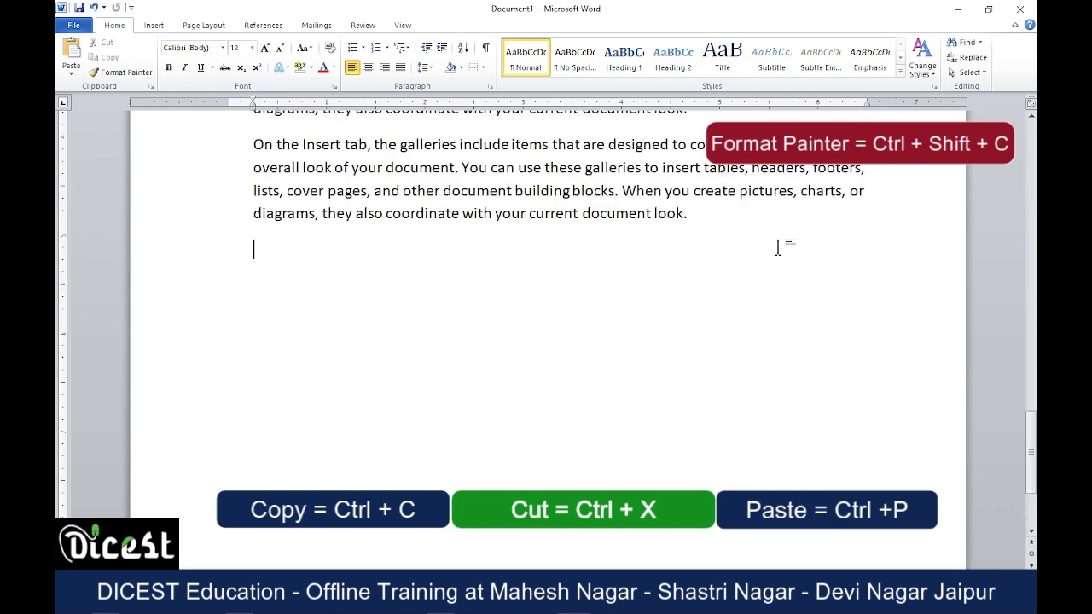
{"action": "key", "text": "Return"}
{"action": "key", "text": "ctrl+v"}
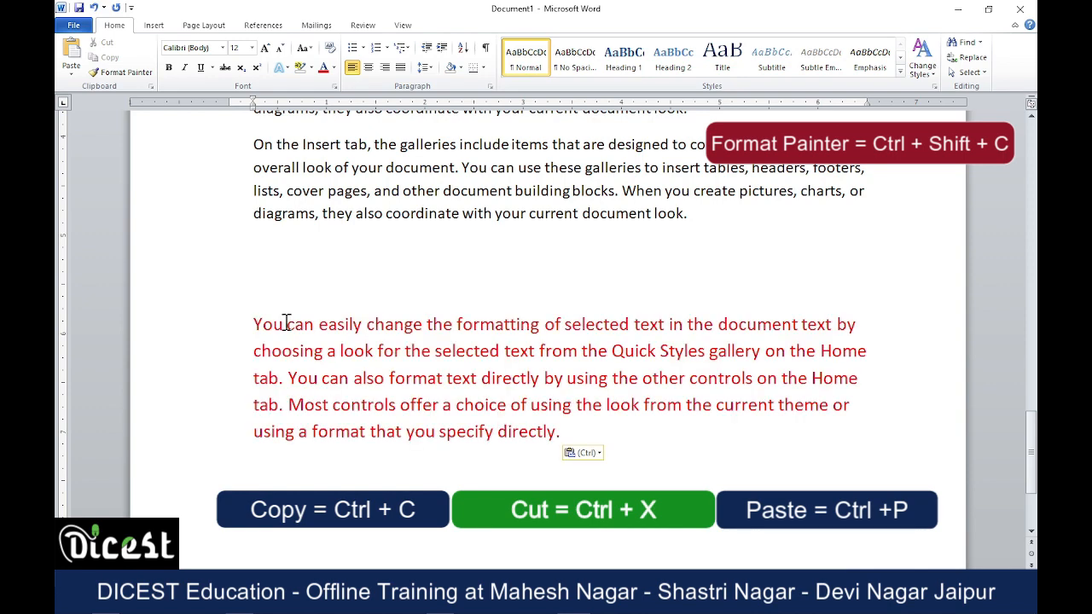
Review the moved red paragraph's new place on page two and its former place on page one.
{"action": "scroll", "coordinate": [611, 329], "scroll_direction": "up", "scroll_amount": 10}
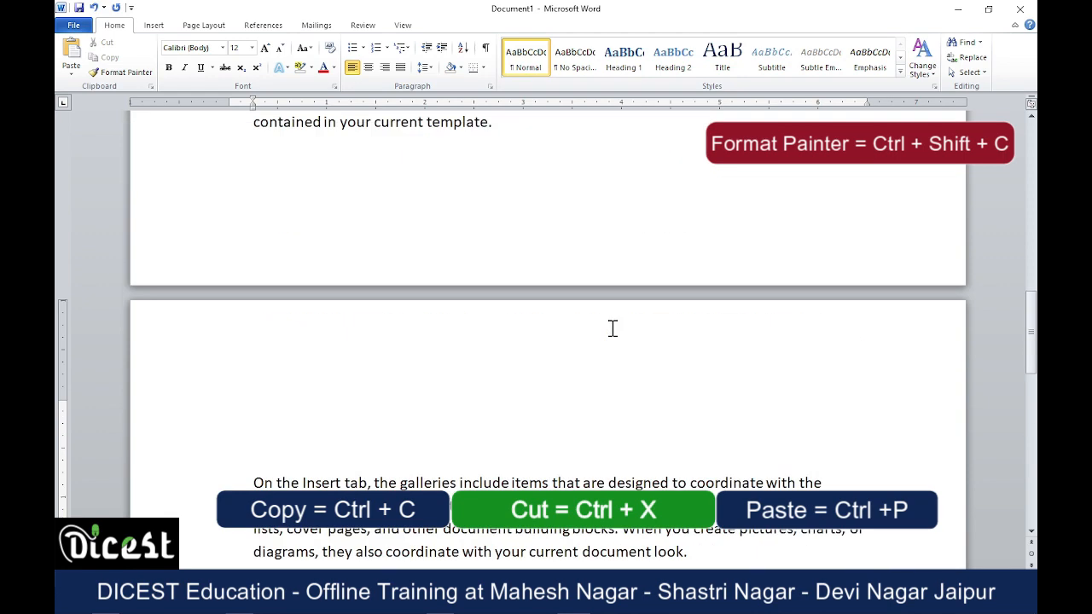
{"action": "scroll", "coordinate": [566, 299], "scroll_direction": "down", "scroll_amount": 10}
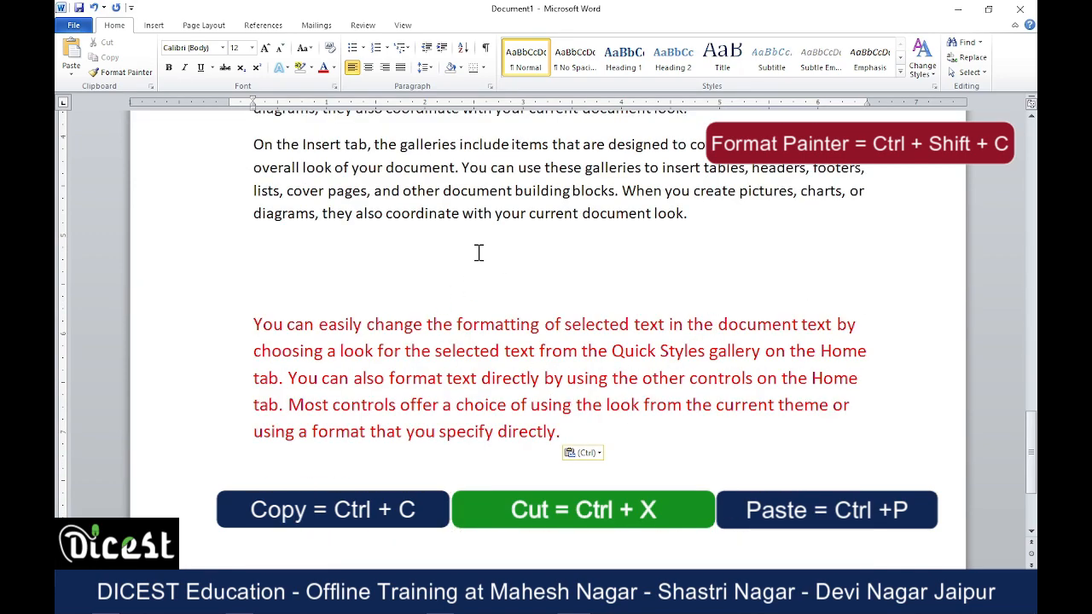
{"action": "scroll", "coordinate": [553, 321], "scroll_direction": "up", "scroll_amount": 5}
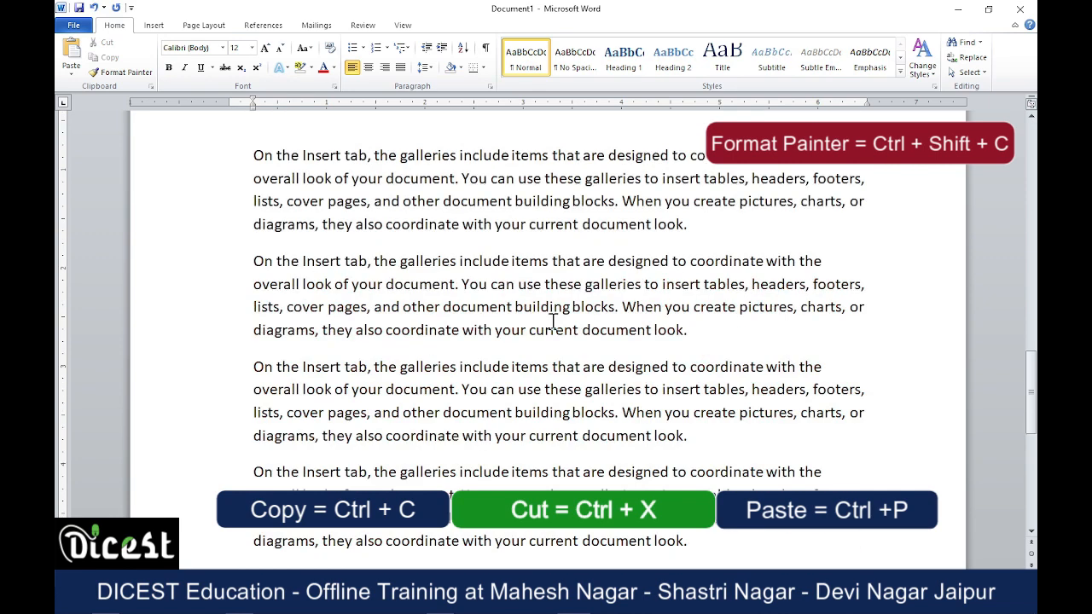
{"action": "scroll", "coordinate": [555, 320], "scroll_direction": "up", "scroll_amount": 6}
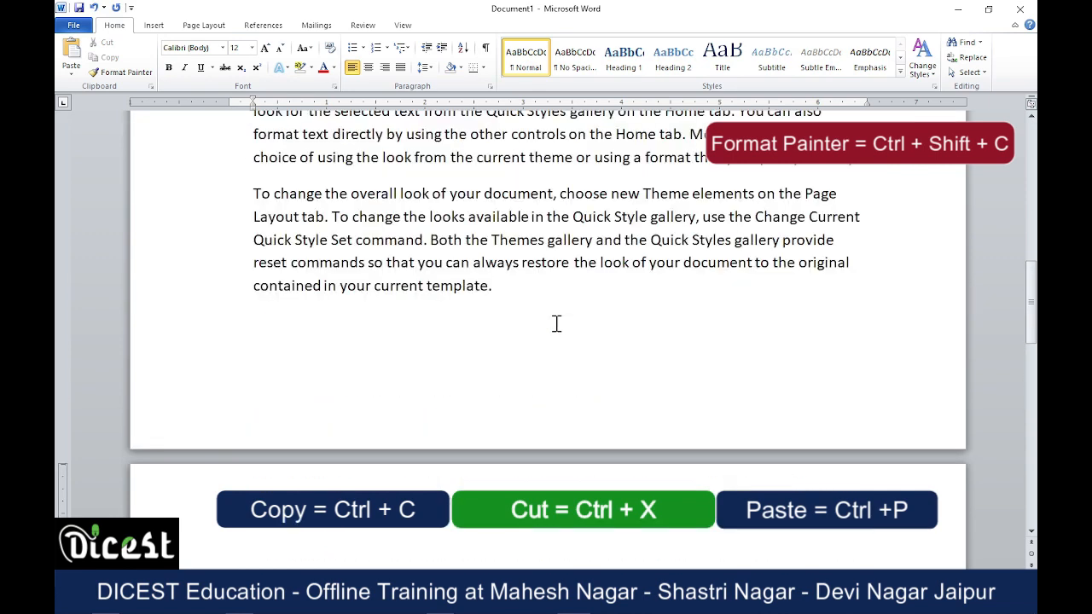
{"action": "scroll", "coordinate": [557, 324], "scroll_direction": "up", "scroll_amount": 6}
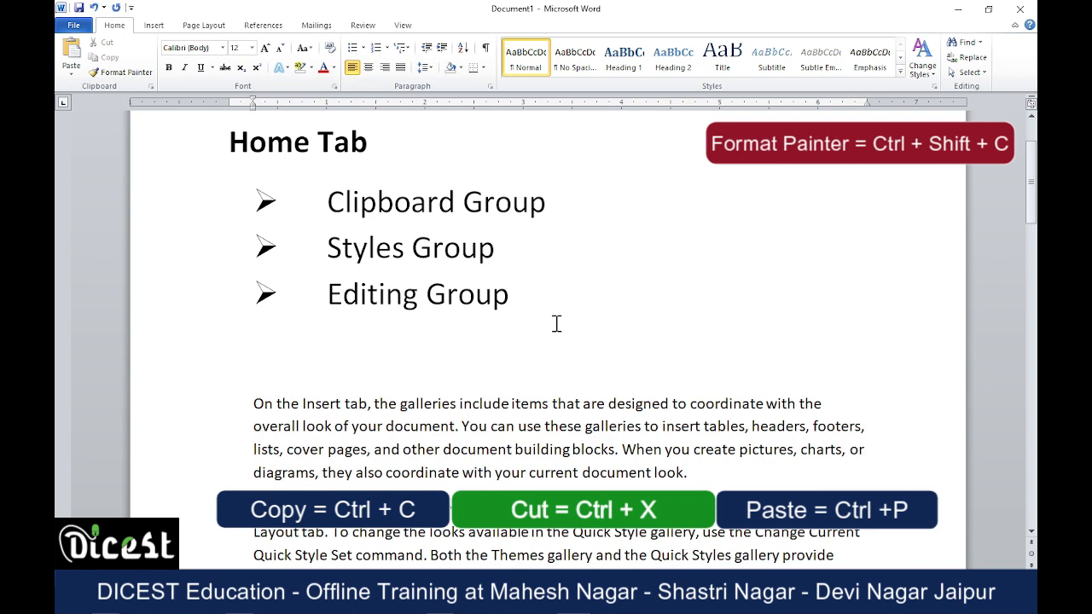
{"action": "scroll", "coordinate": [556, 324], "scroll_direction": "down", "scroll_amount": 6}
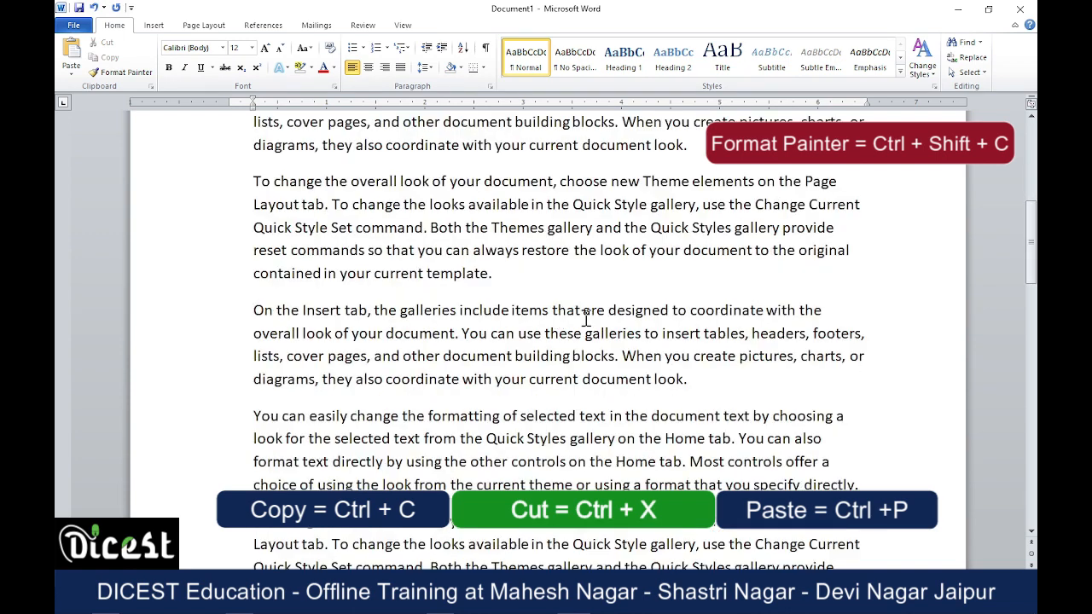
{"action": "scroll", "coordinate": [613, 356], "scroll_direction": "up", "scroll_amount": 3}
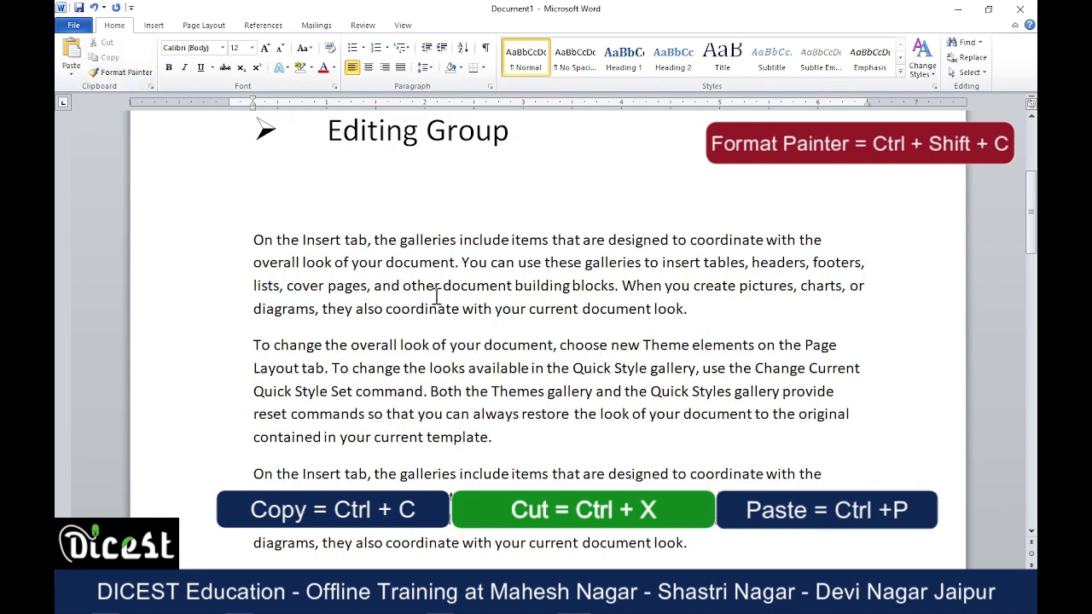
Format the first sample paragraph, "On the Insert tab…", in bold with font size 16.
{"action": "left_click_drag", "start_coordinate": [457, 263], "coordinate": [636, 294]}
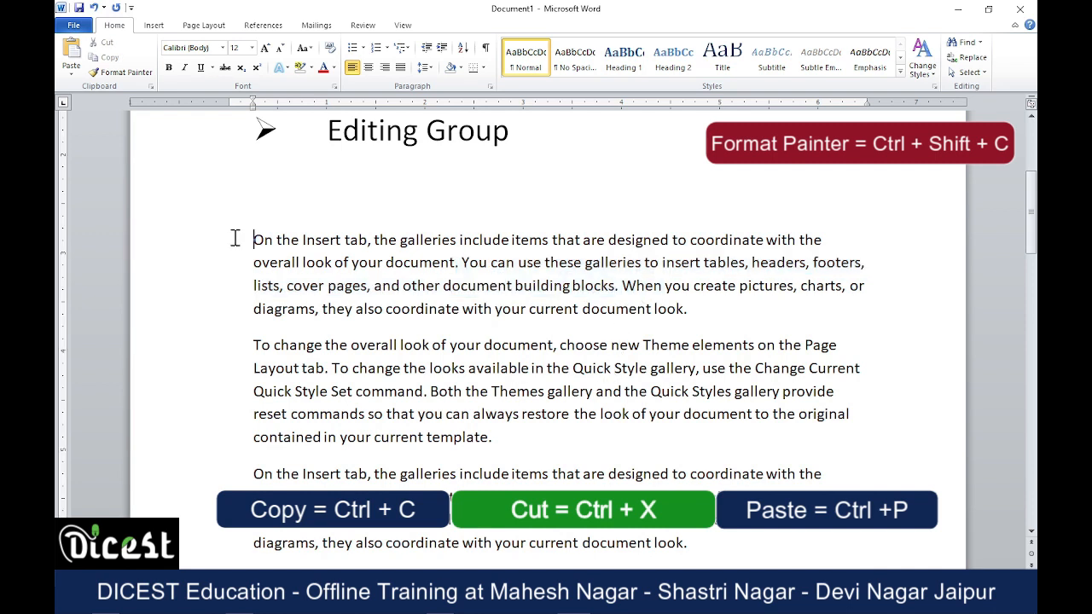
{"action": "left_click_drag", "start_coordinate": [234, 239], "coordinate": [717, 302]}
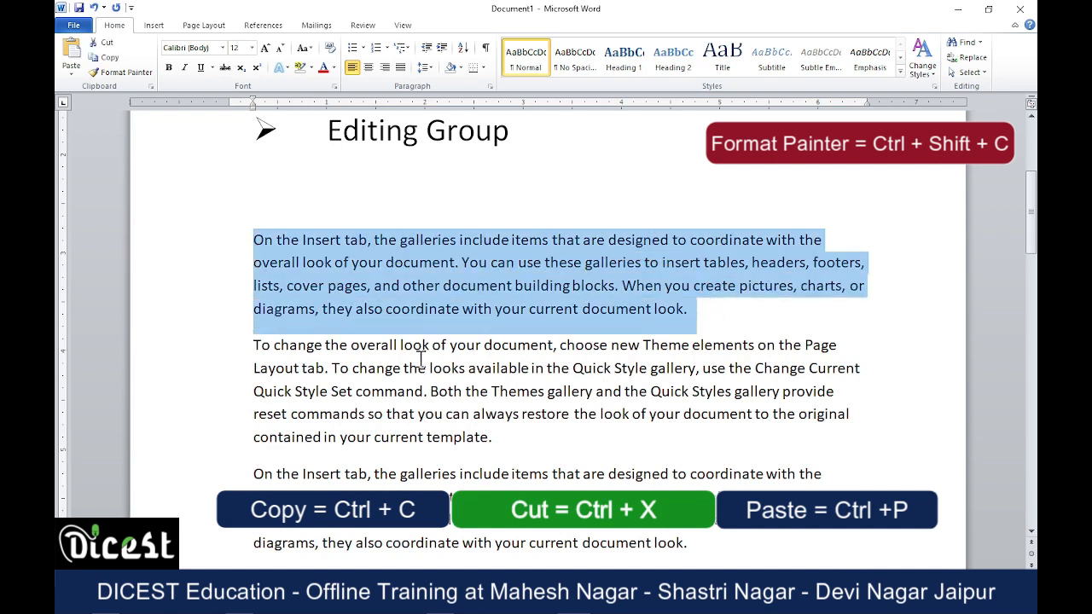
{"action": "left_click", "coordinate": [264, 48]}
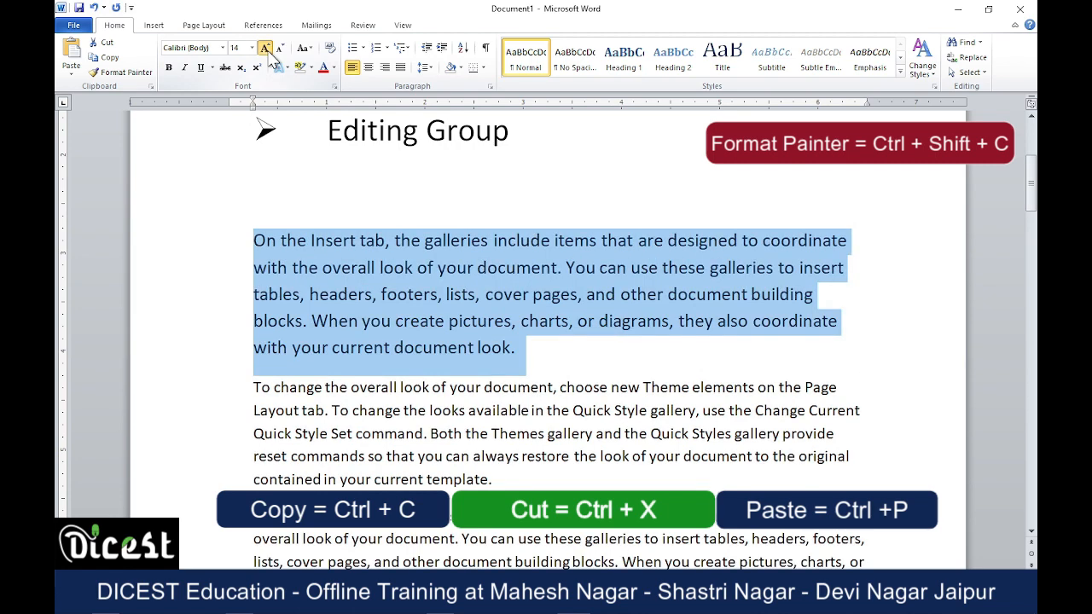
{"action": "left_click", "coordinate": [264, 48]}
{"action": "left_click", "coordinate": [168, 68]}
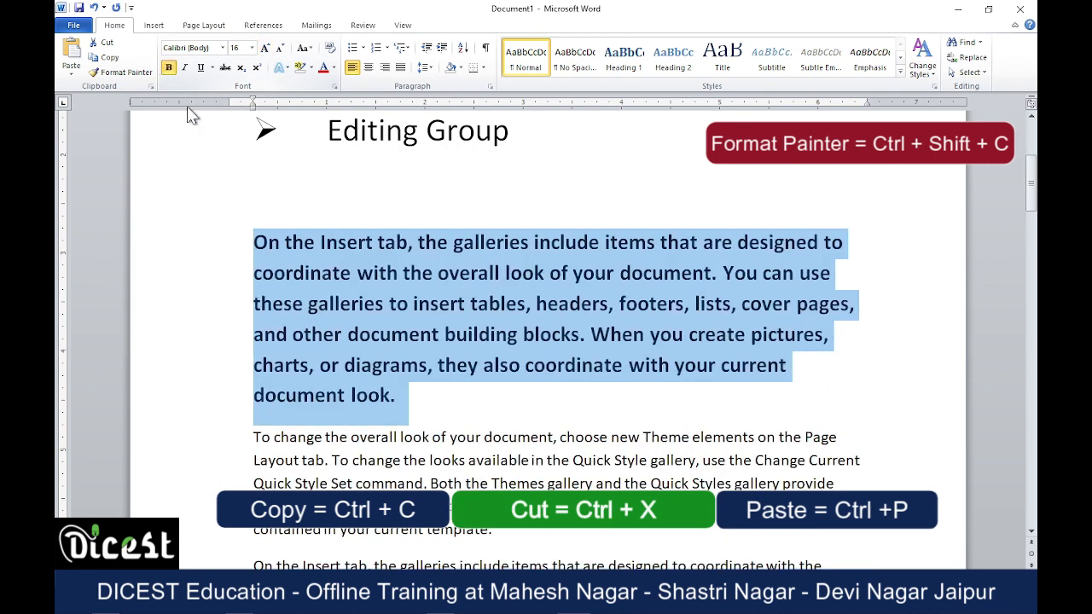
Give the first sample paragraph the Comic Sans MS font and the standard light blue font color.
{"action": "left_click", "coordinate": [223, 48]}
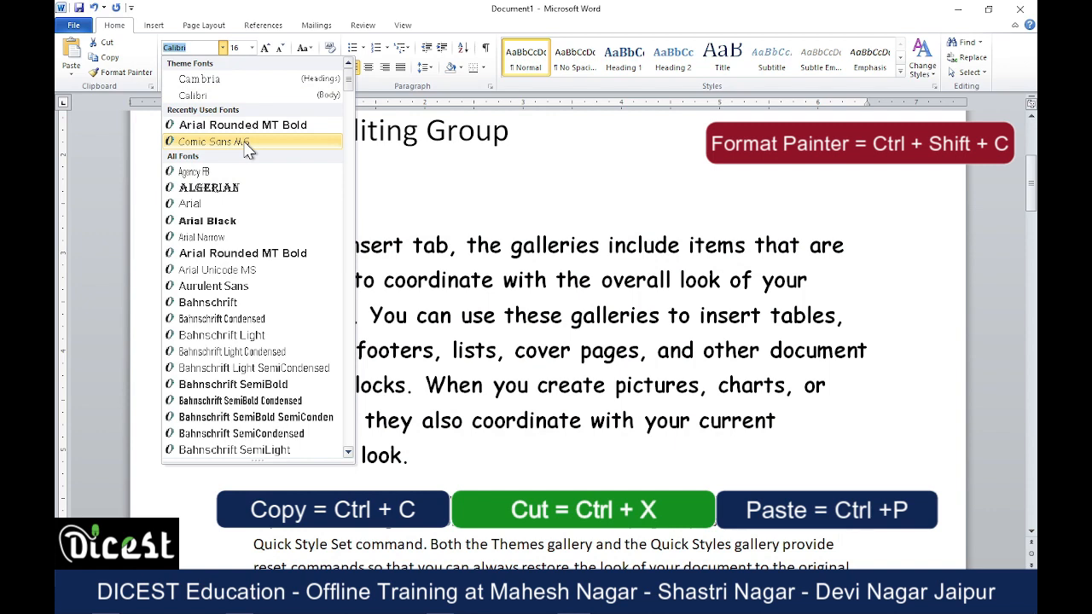
{"action": "left_click", "coordinate": [246, 142]}
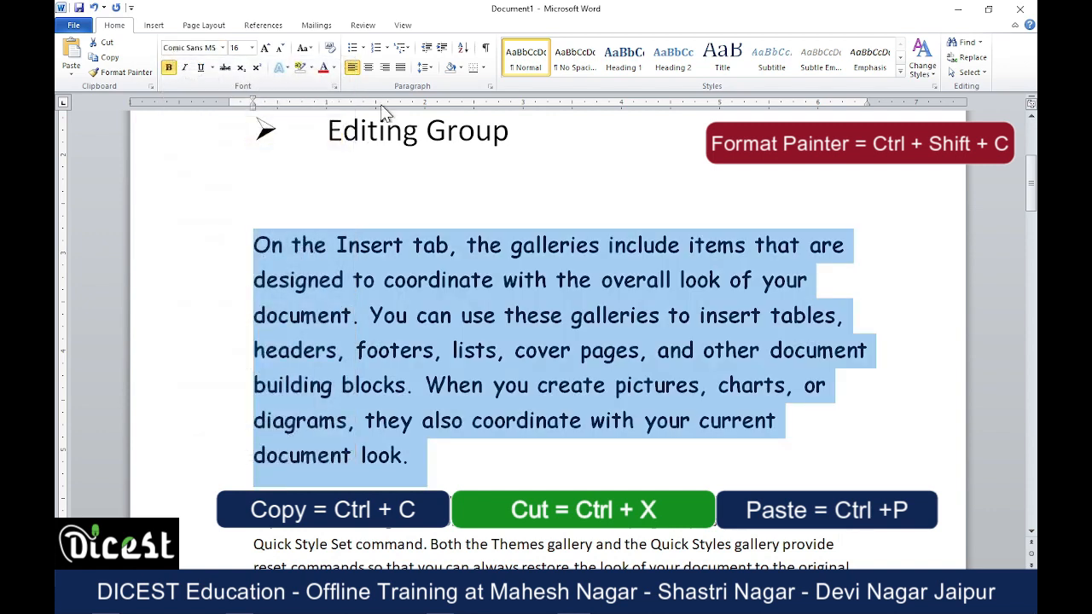
{"action": "left_click", "coordinate": [335, 67]}
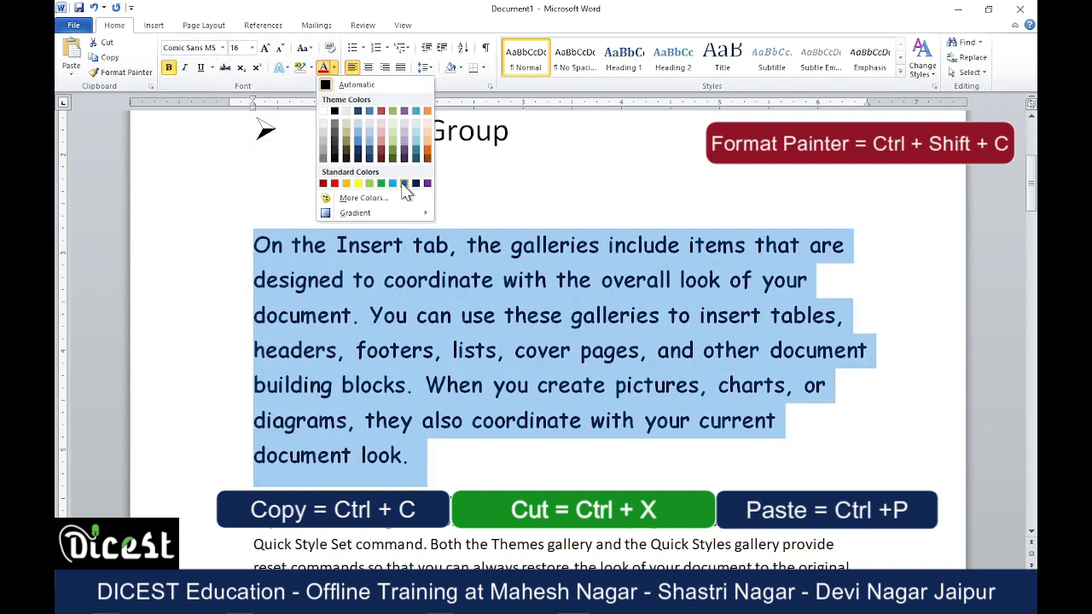
{"action": "left_click", "coordinate": [392, 182]}
{"action": "left_click", "coordinate": [516, 346]}
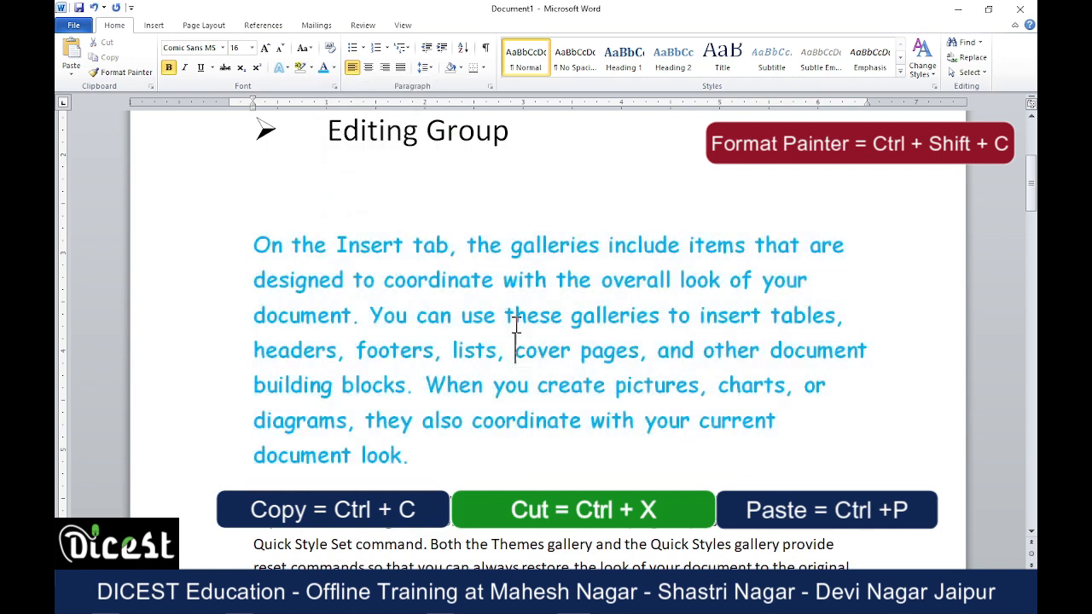
{"action": "scroll", "coordinate": [515, 325], "scroll_direction": "down", "scroll_amount": 3}
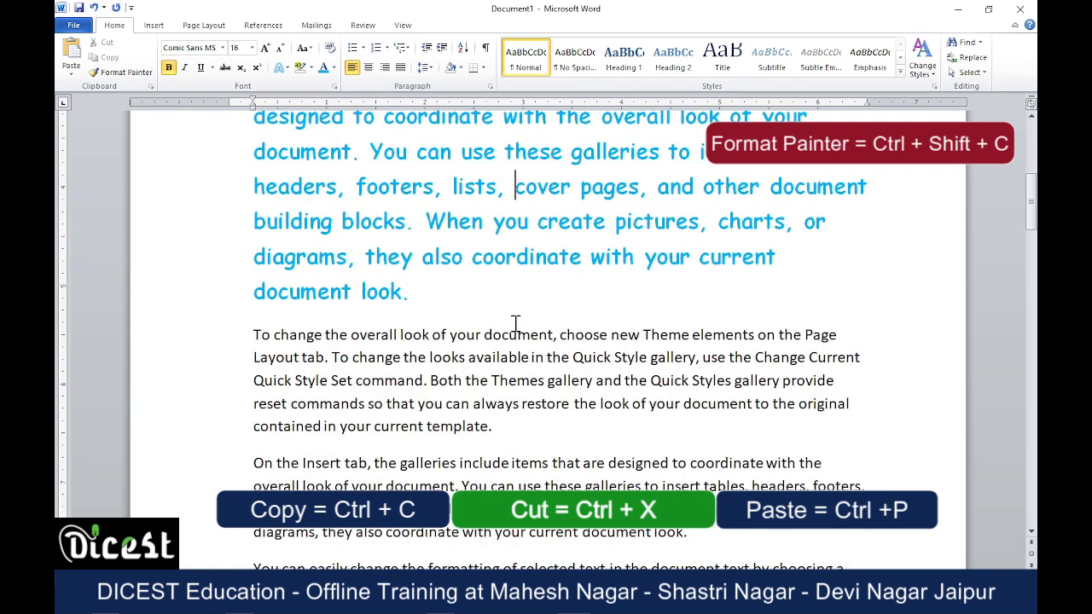
{"action": "scroll", "coordinate": [484, 238], "scroll_direction": "up", "scroll_amount": 3}
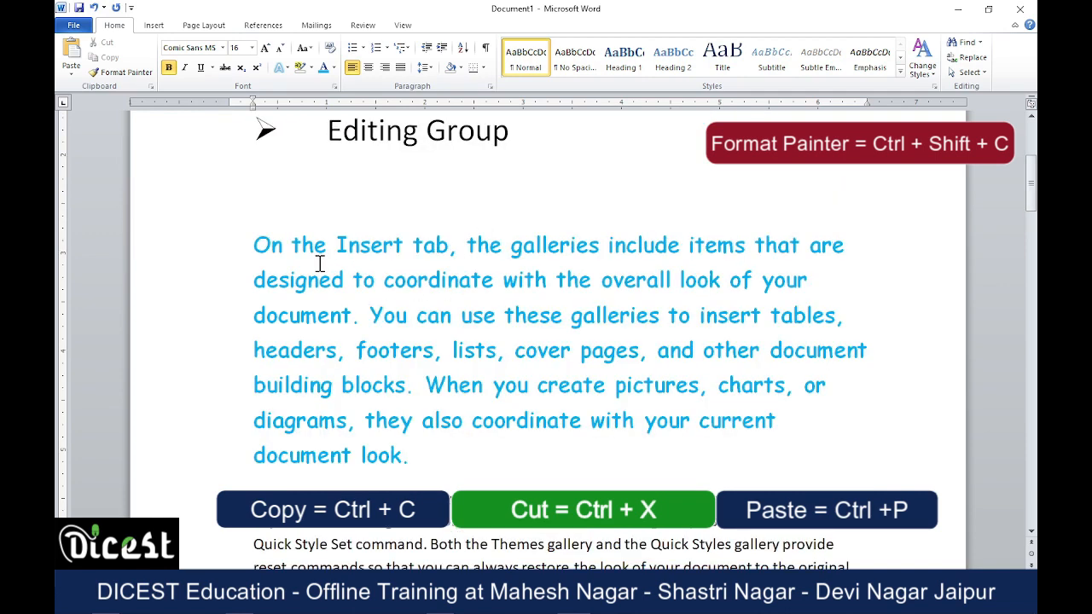
{"action": "left_click_drag", "start_coordinate": [254, 246], "coordinate": [413, 247]}
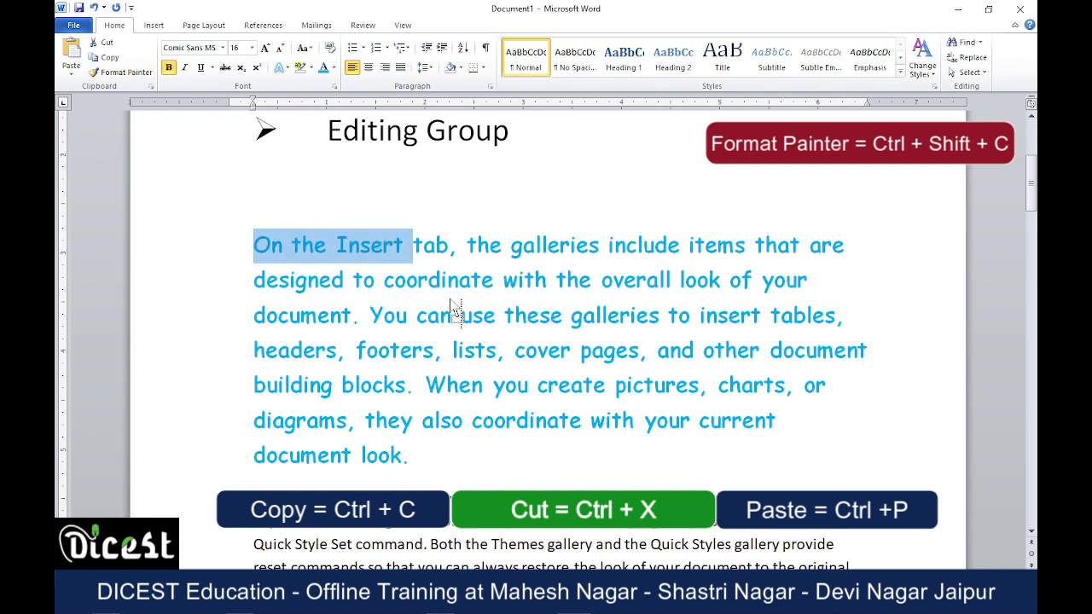
{"action": "left_click_drag", "start_coordinate": [455, 309], "coordinate": [459, 315]}
{"action": "key", "text": "ctrl+z"}
{"action": "left_click", "coordinate": [254, 252]}
{"action": "left_click_drag", "start_coordinate": [254, 246], "coordinate": [431, 284]}
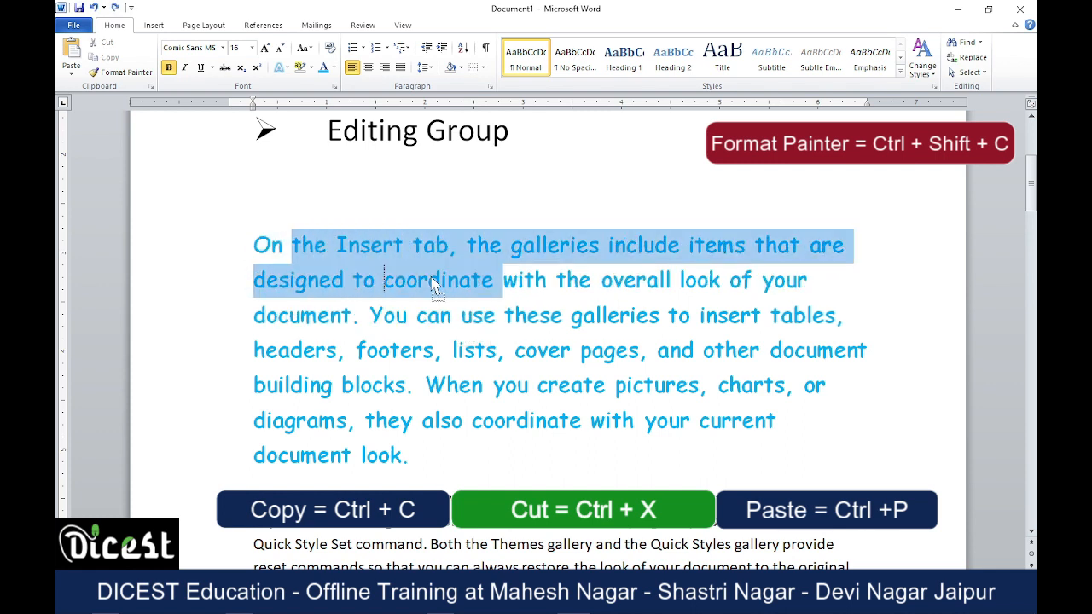
{"action": "left_click", "coordinate": [386, 281]}
Use Format Painter to copy the blue paragraph's first-line formatting onto "available in the Quick Style gallery… the Quick Styles" in the next paragraph.
{"action": "left_click", "coordinate": [189, 255]}
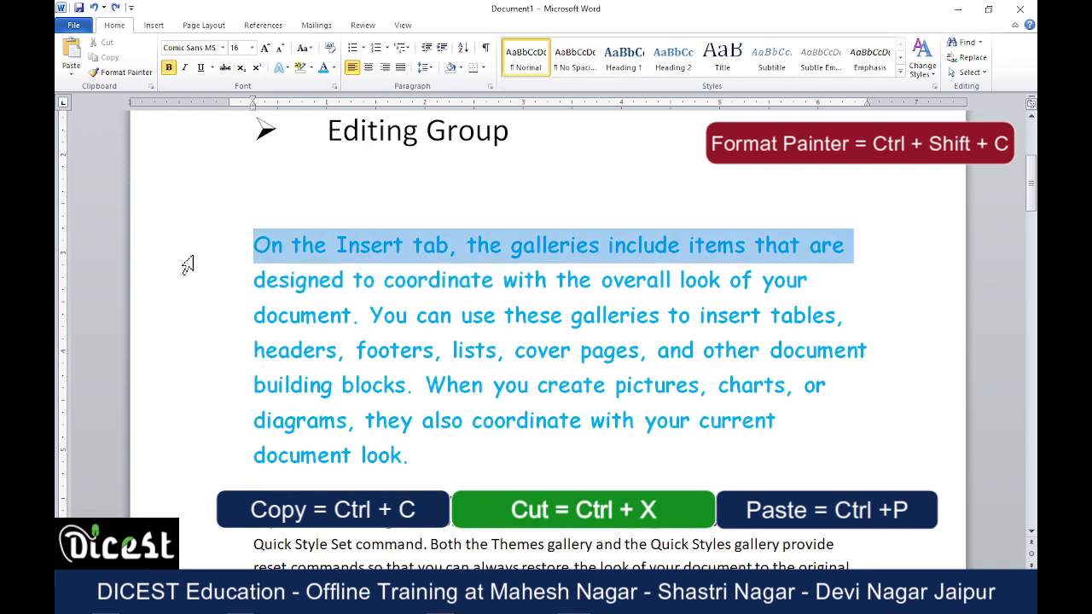
{"action": "left_click", "coordinate": [124, 74]}
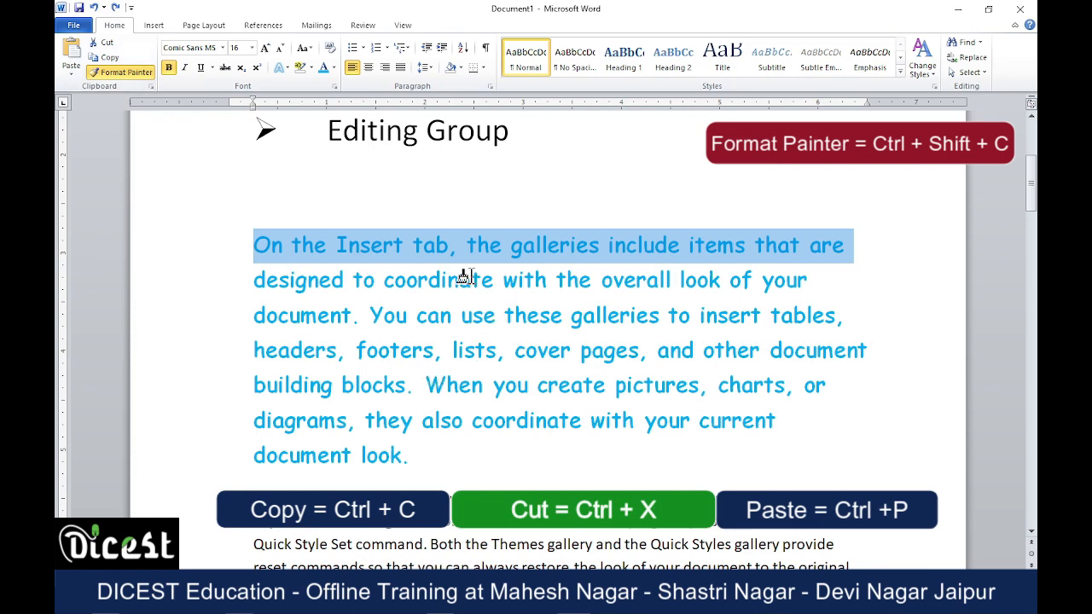
{"action": "scroll", "coordinate": [461, 281], "scroll_direction": "down", "scroll_amount": 2}
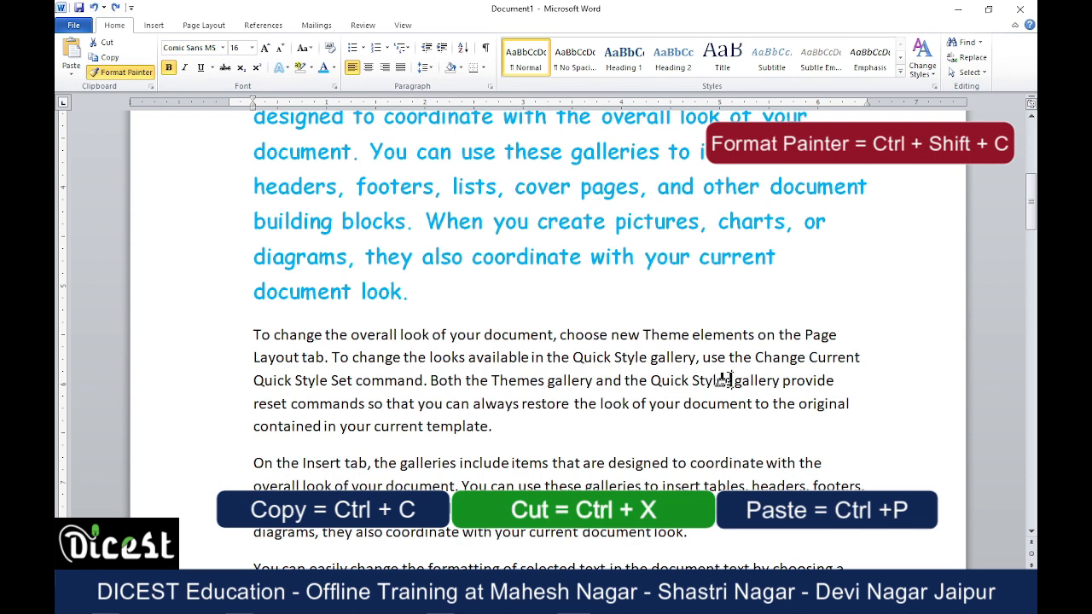
{"action": "mouse_move", "coordinate": [732, 381]}
{"action": "left_mouse_down"}
{"action": "mouse_move", "coordinate": [610, 365]}
{"action": "mouse_move", "coordinate": [487, 368]}
{"action": "left_mouse_up"}
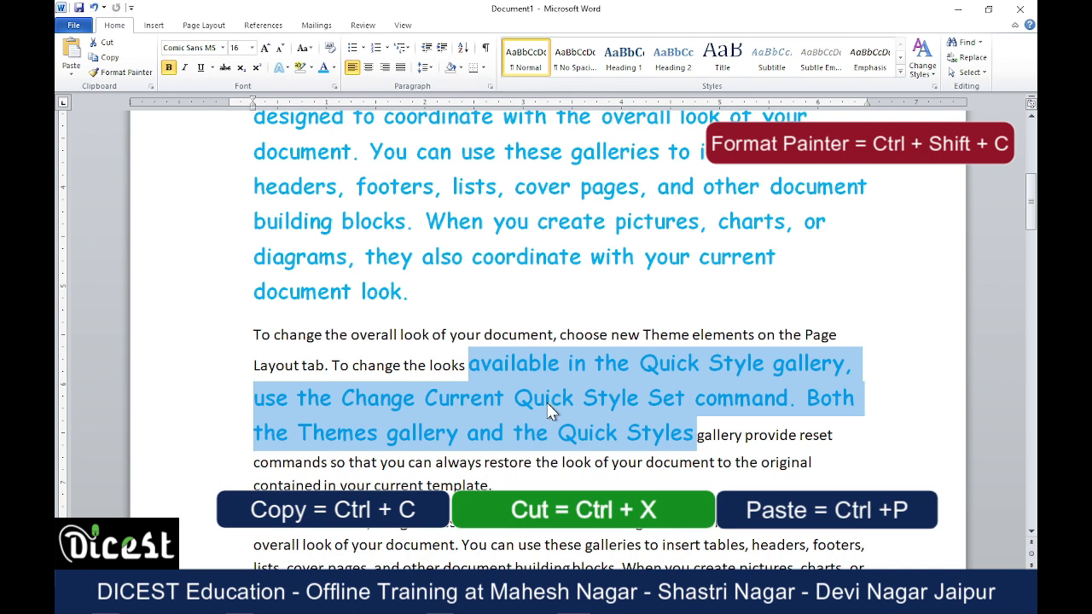
Use Format Painter to copy the plain text formatting near "your document" onto "include items that are" in the paragraph below.
{"action": "scroll", "coordinate": [550, 407], "scroll_direction": "down", "scroll_amount": 3}
{"action": "left_click", "coordinate": [642, 305]}
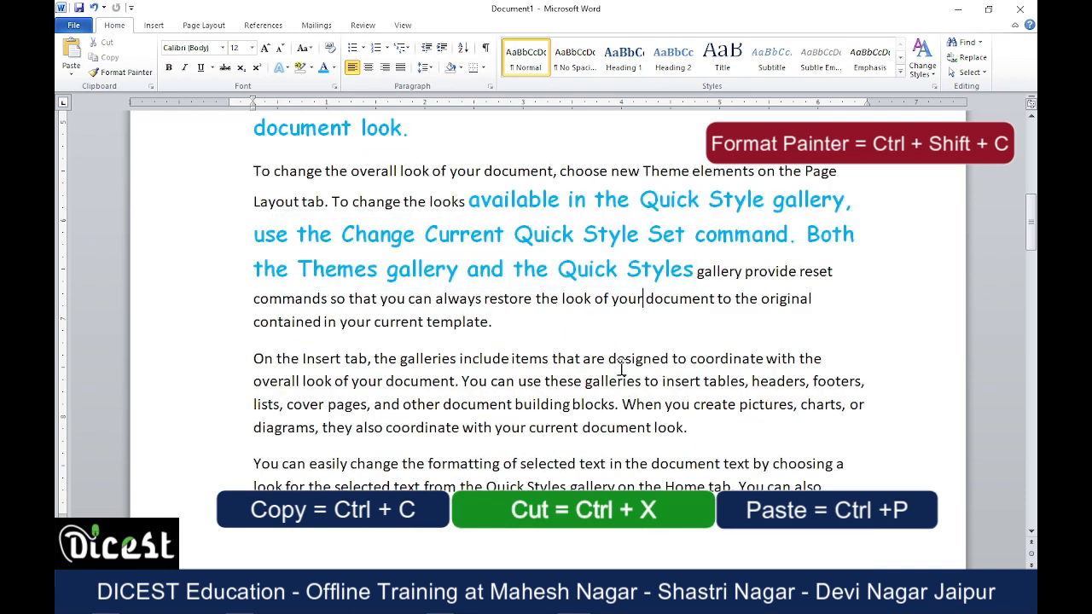
{"action": "left_click", "coordinate": [139, 75]}
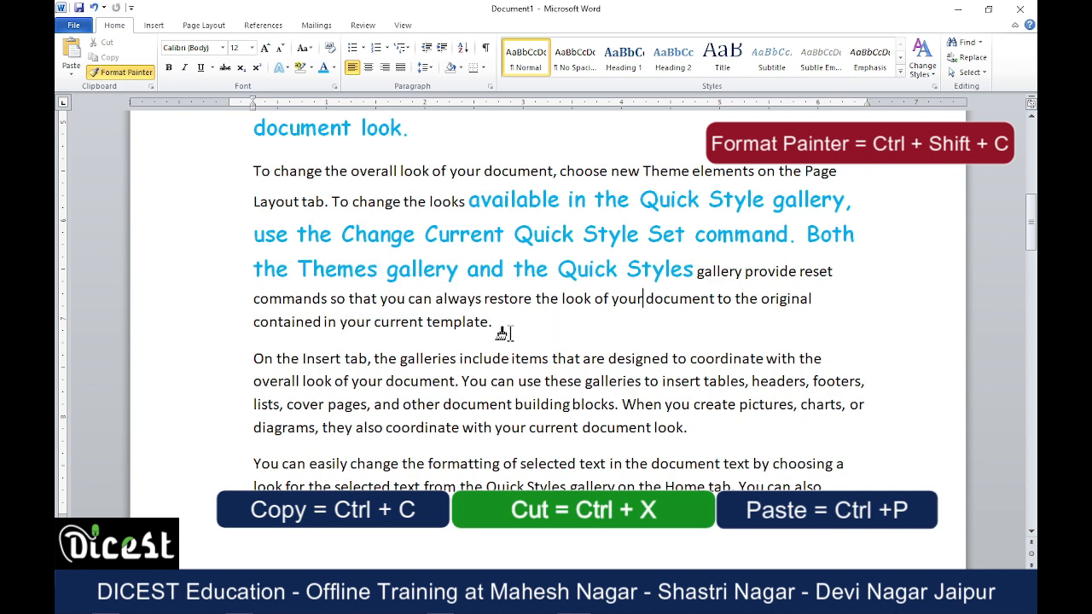
{"action": "left_click_drag", "start_coordinate": [461, 360], "coordinate": [607, 360]}
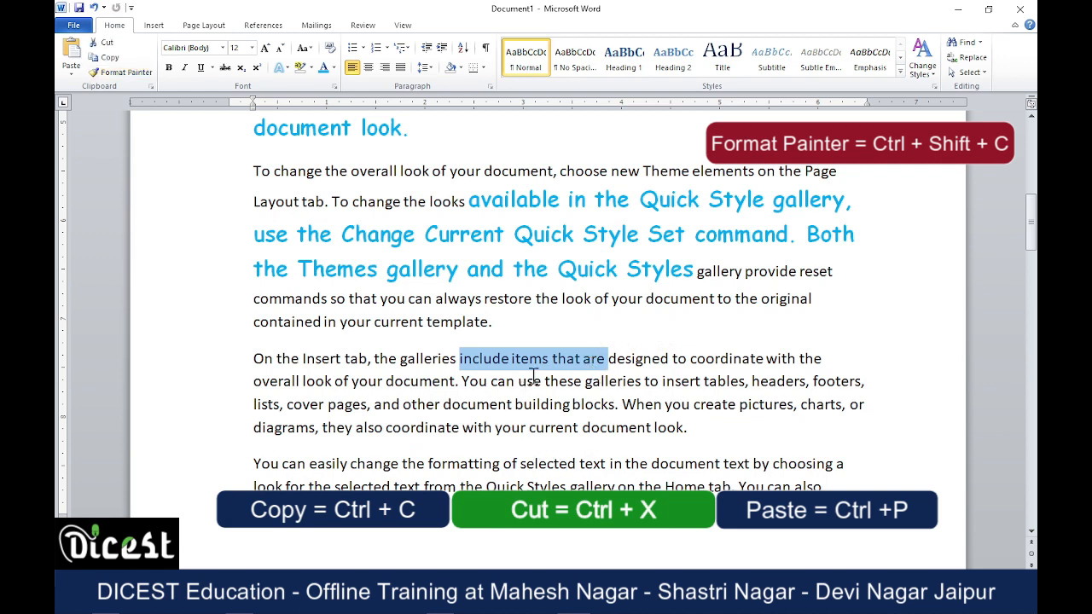
{"action": "left_click", "coordinate": [573, 324]}
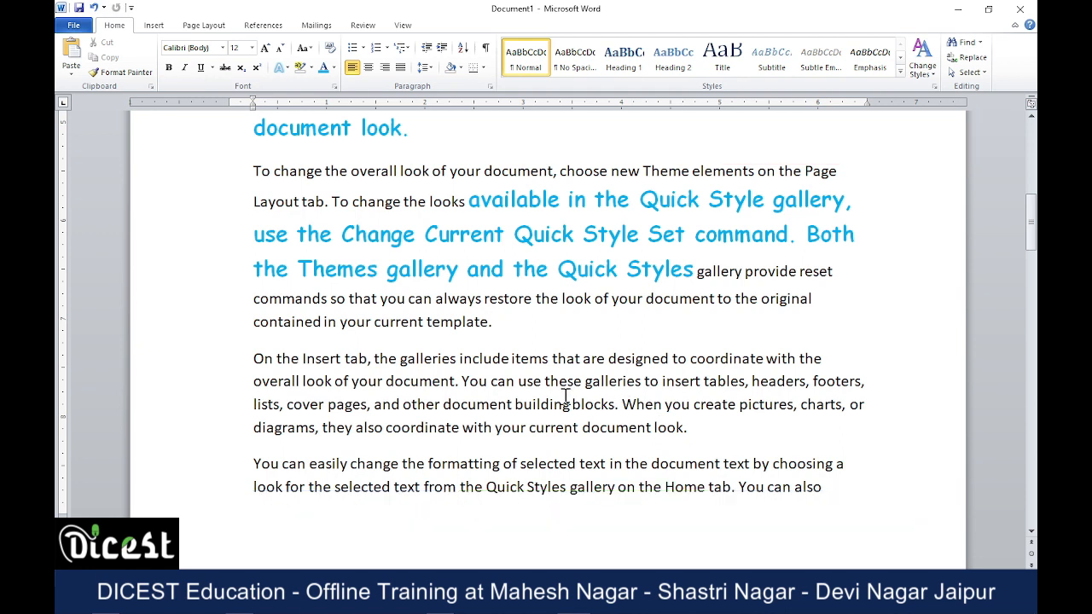
Enter the text "Ctrl" a little below the red paragraph on the last page.
{"action": "scroll", "coordinate": [565, 395], "scroll_direction": "down", "scroll_amount": 10}
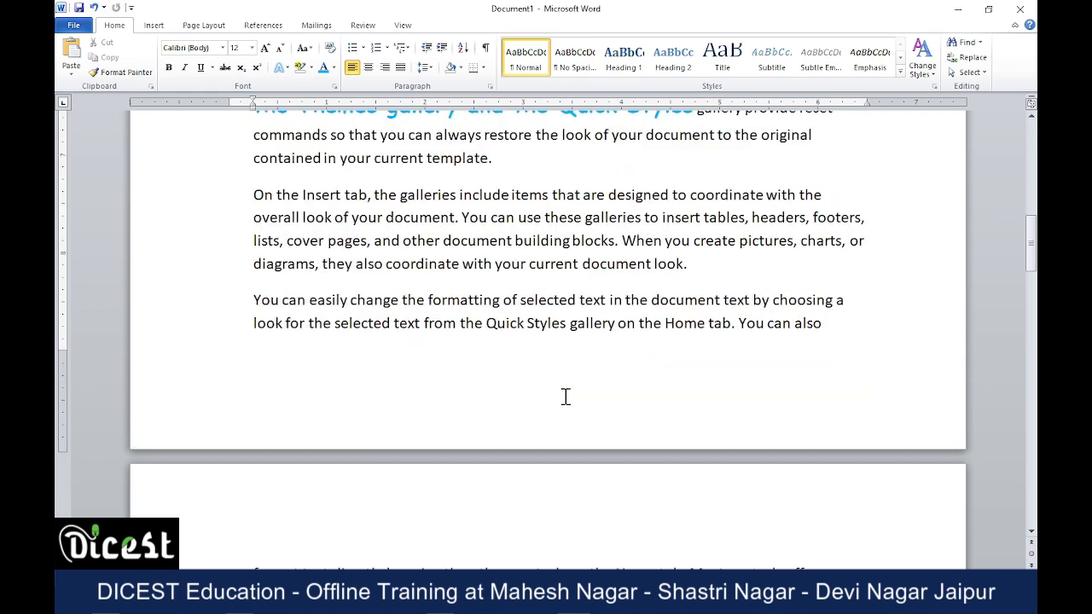
{"action": "scroll", "coordinate": [565, 395], "scroll_direction": "down", "scroll_amount": 15}
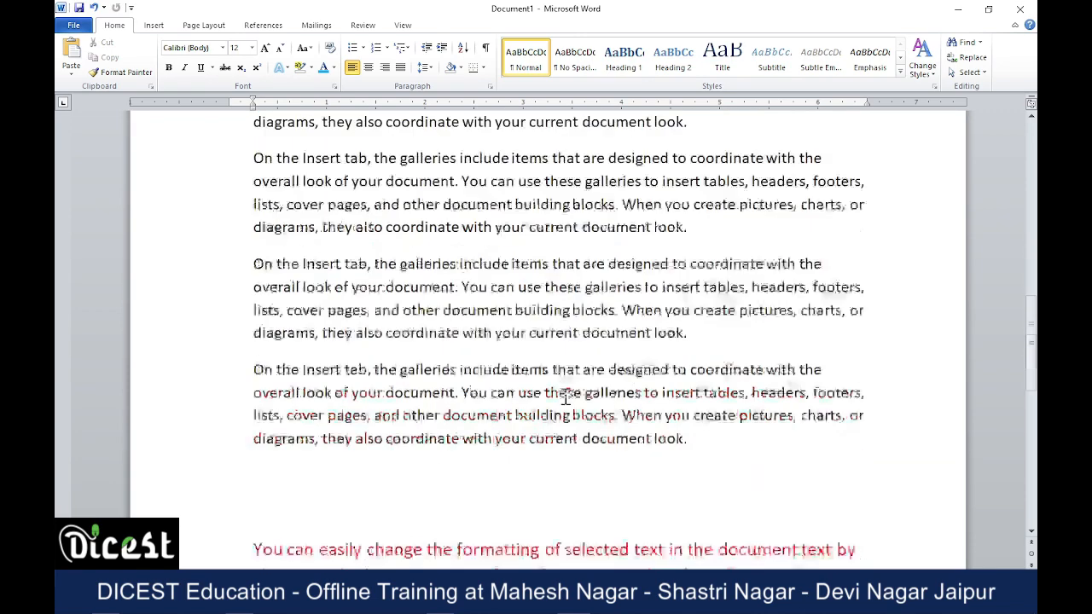
{"action": "scroll", "coordinate": [507, 368], "scroll_direction": "up", "scroll_amount": 3}
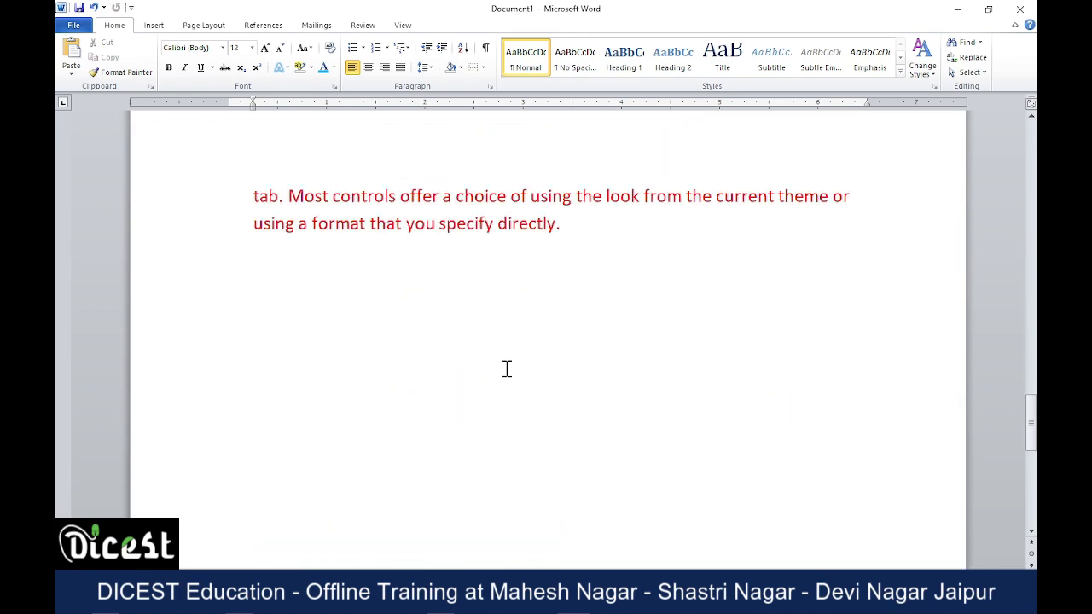
{"action": "left_click", "coordinate": [304, 310]}
{"action": "type", "text": "Ctrl"}
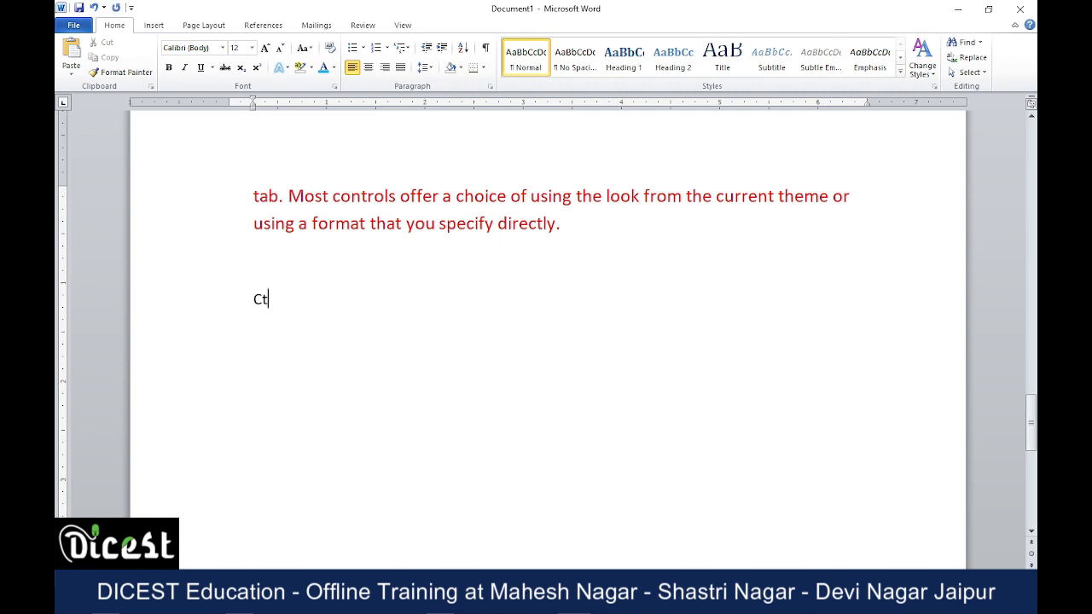
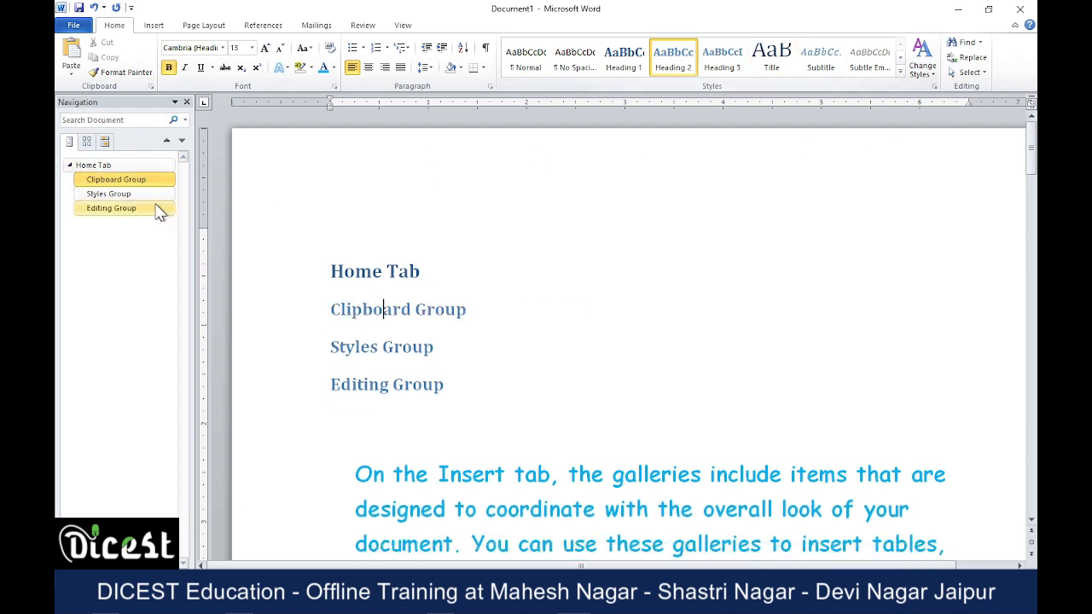
Collapse and re-expand the Home Tab heading in the document outline, and point out its subheadings on the page.
{"action": "left_click", "coordinate": [70, 165]}
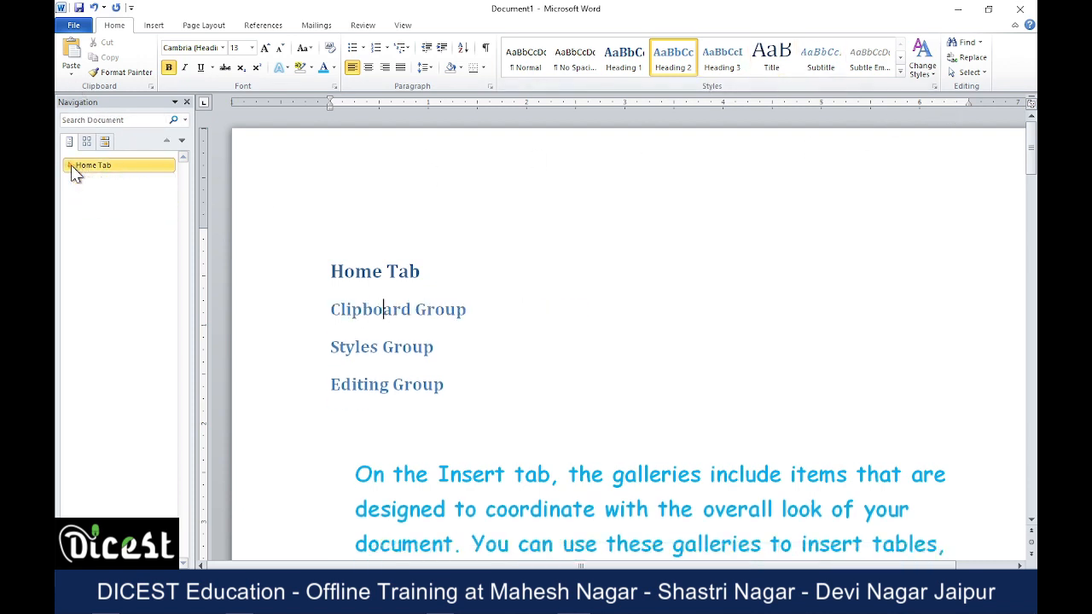
{"action": "left_click", "coordinate": [70, 165]}
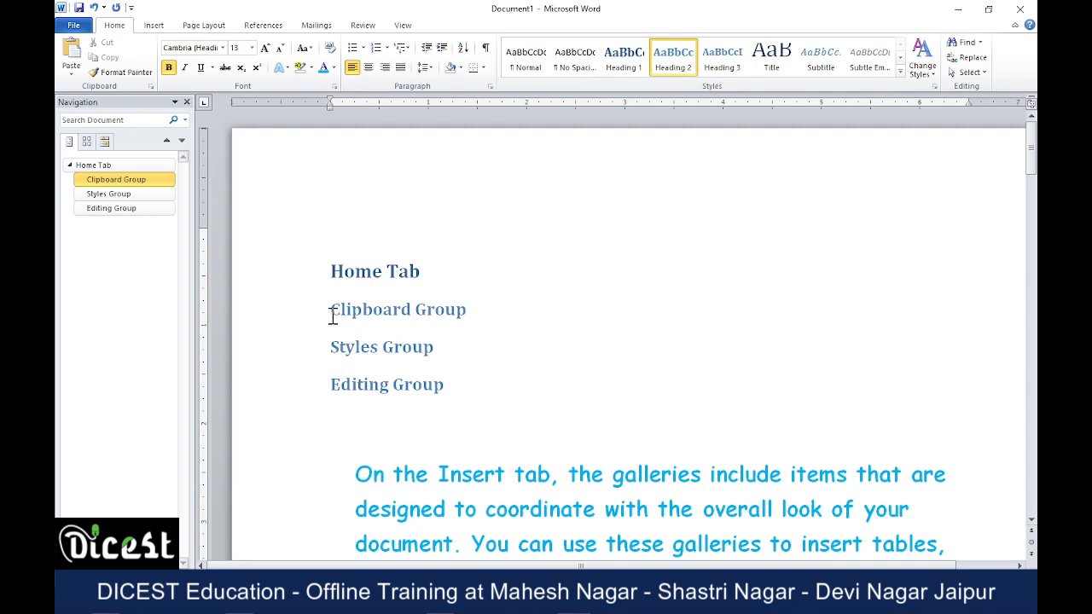
{"action": "left_click_drag", "start_coordinate": [332, 316], "coordinate": [434, 381]}
{"action": "left_click", "coordinate": [493, 400]}
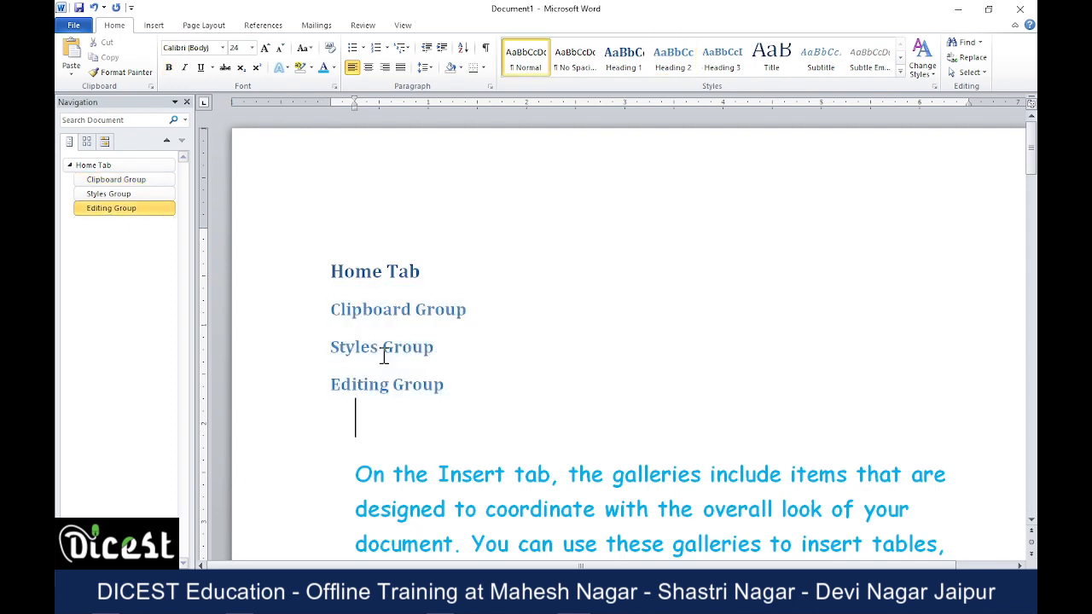
Move the Styles Group and Editing Group headings from the first page to just below the Format Painter shortcut line.
{"action": "scroll", "coordinate": [470, 393], "scroll_direction": "down", "scroll_amount": 15}
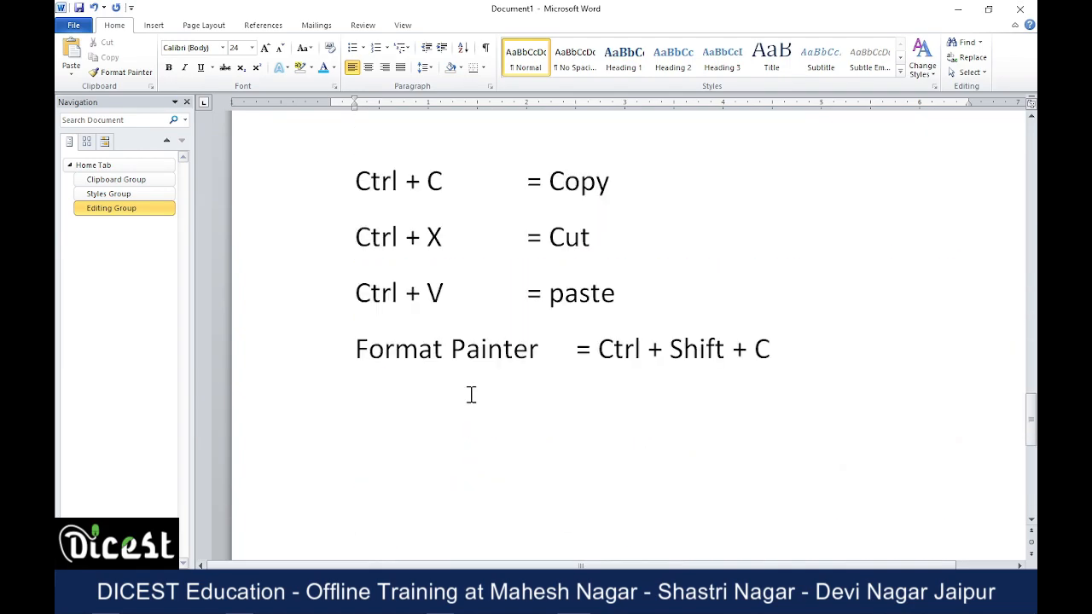
{"action": "scroll", "coordinate": [471, 395], "scroll_direction": "up", "scroll_amount": 10}
{"action": "scroll", "coordinate": [452, 358], "scroll_direction": "up", "scroll_amount": 5}
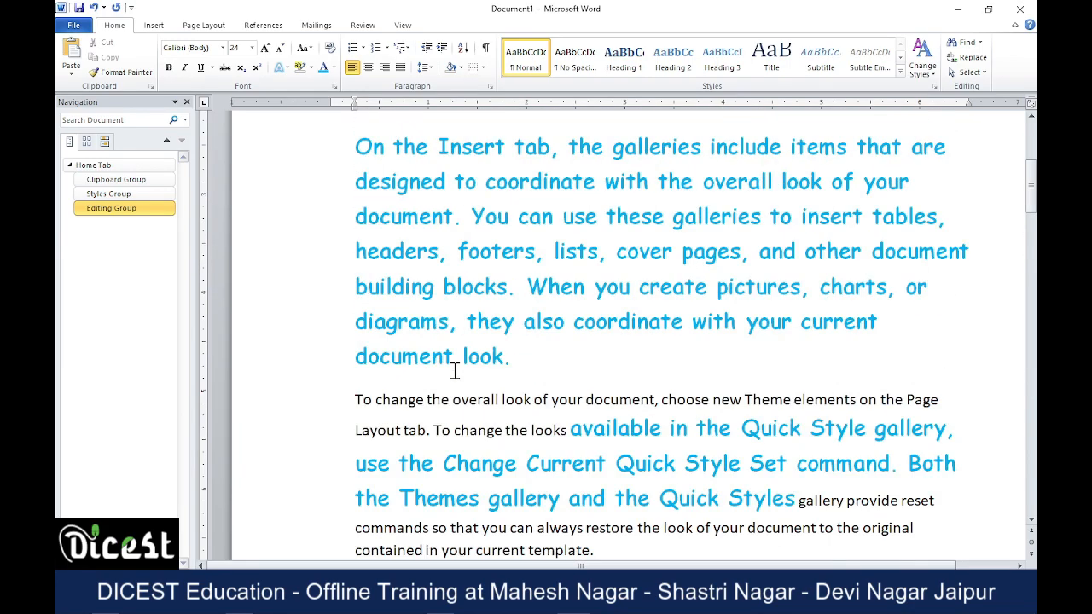
{"action": "scroll", "coordinate": [454, 371], "scroll_direction": "up", "scroll_amount": 4}
{"action": "left_click_drag", "start_coordinate": [296, 353], "coordinate": [455, 403]}
{"action": "key", "text": "ctrl+c"}
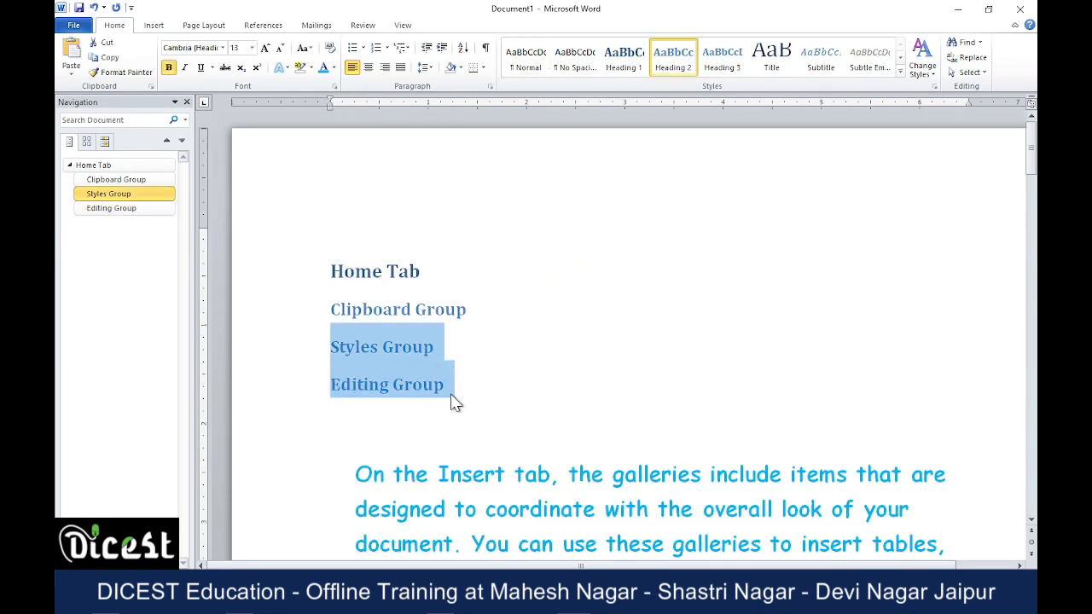
{"action": "key", "text": "Delete"}
{"action": "scroll", "coordinate": [530, 411], "scroll_direction": "down", "scroll_amount": 6}
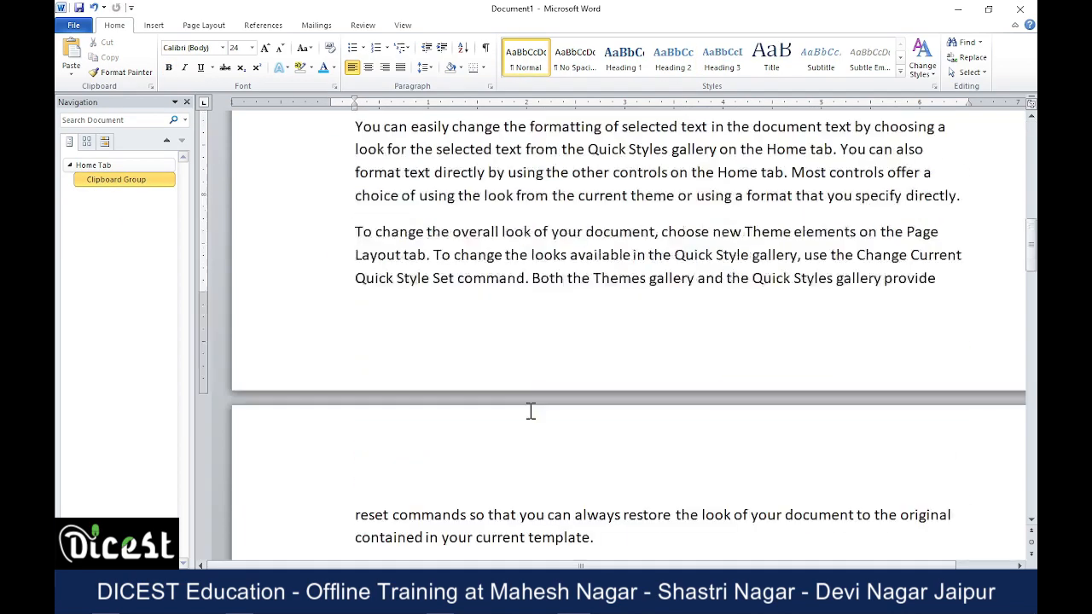
{"action": "scroll", "coordinate": [530, 411], "scroll_direction": "down", "scroll_amount": 15}
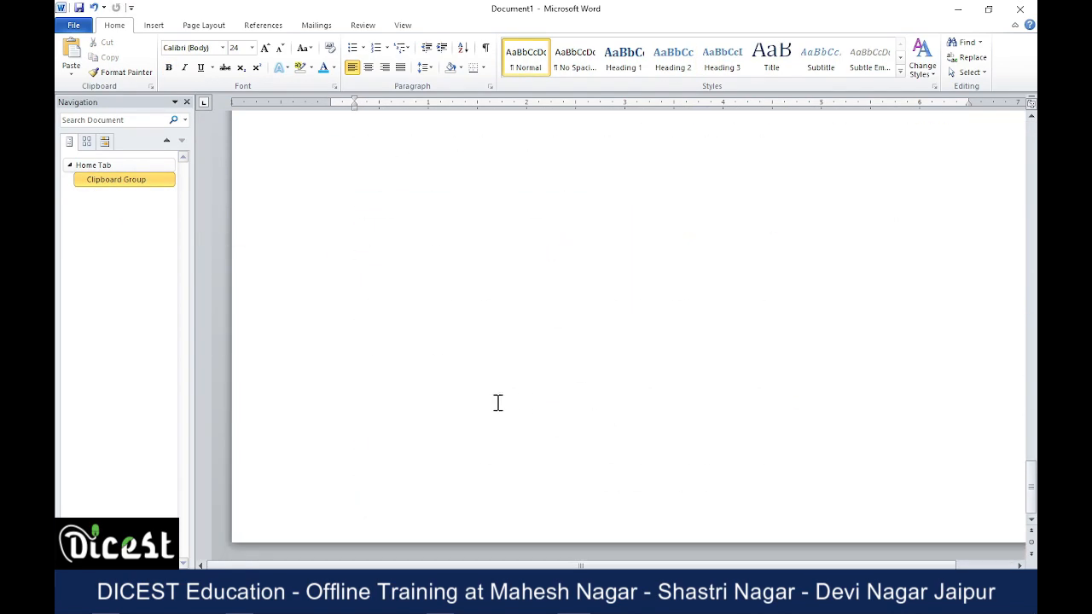
{"action": "left_click", "coordinate": [379, 207]}
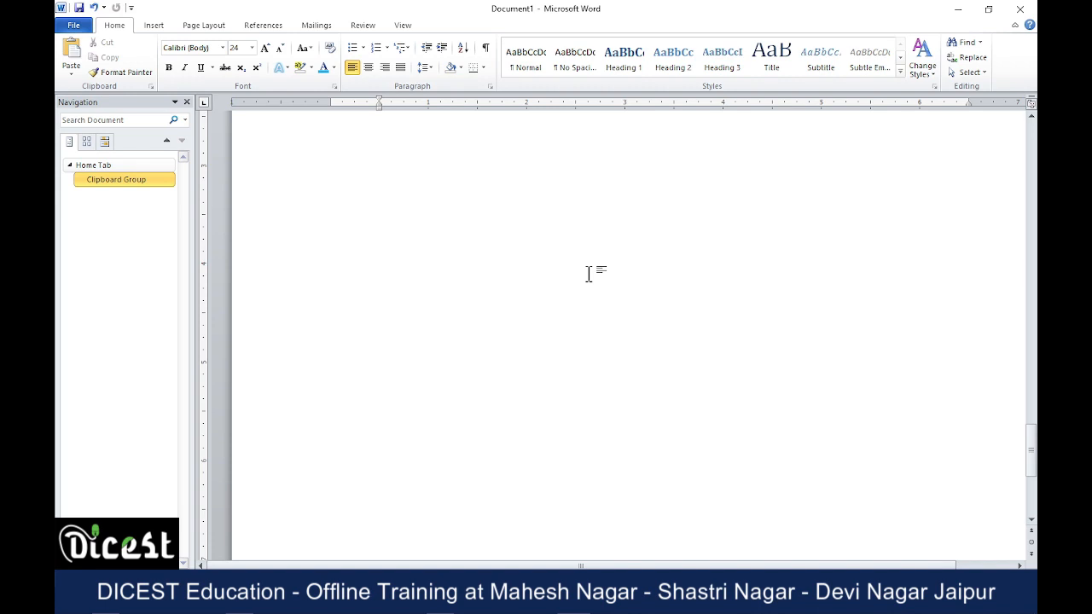
{"action": "key", "text": "ctrl+v"}
Generate random sample paragraphs under the Styles Group heading with the =rand function.
{"action": "scroll", "coordinate": [581, 281], "scroll_direction": "up", "scroll_amount": 3}
{"action": "left_click", "coordinate": [457, 480]}
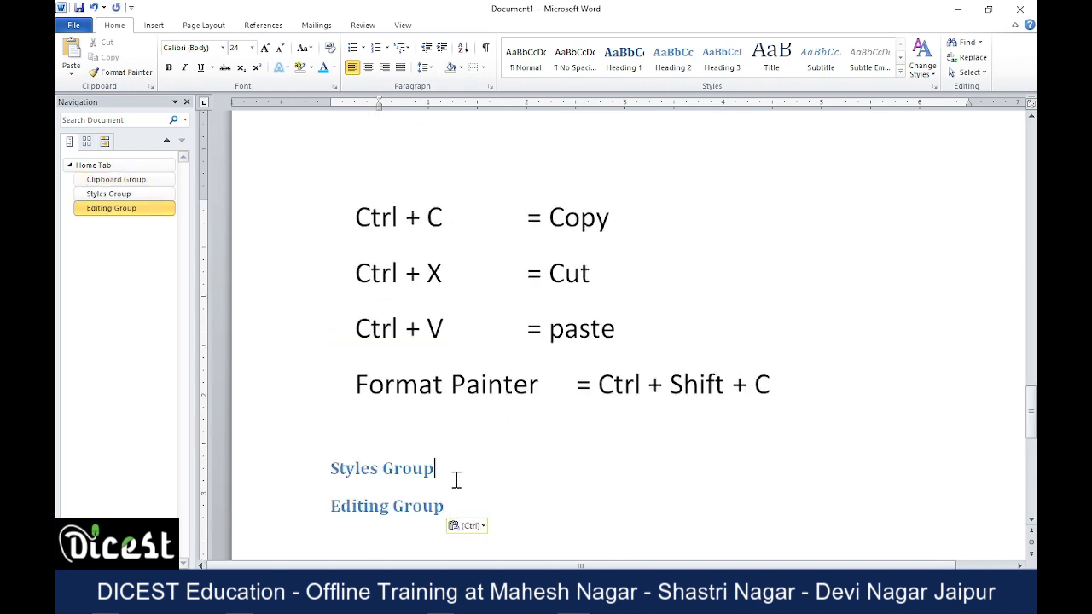
{"action": "key", "text": "Return"}
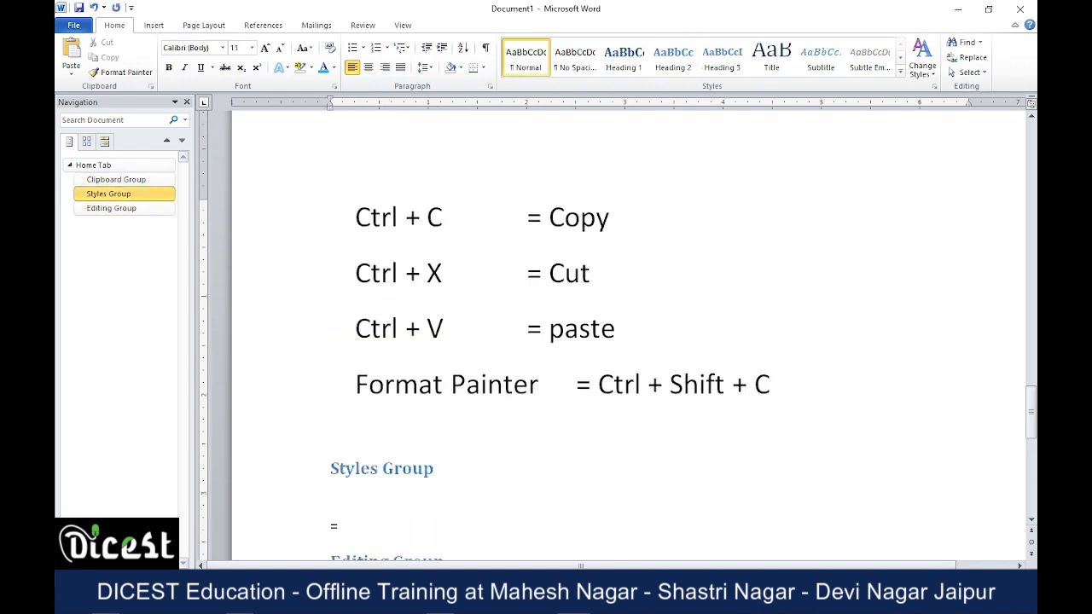
{"action": "type", "text": "=rand(10"}
{"action": "key", "text": "Return"}
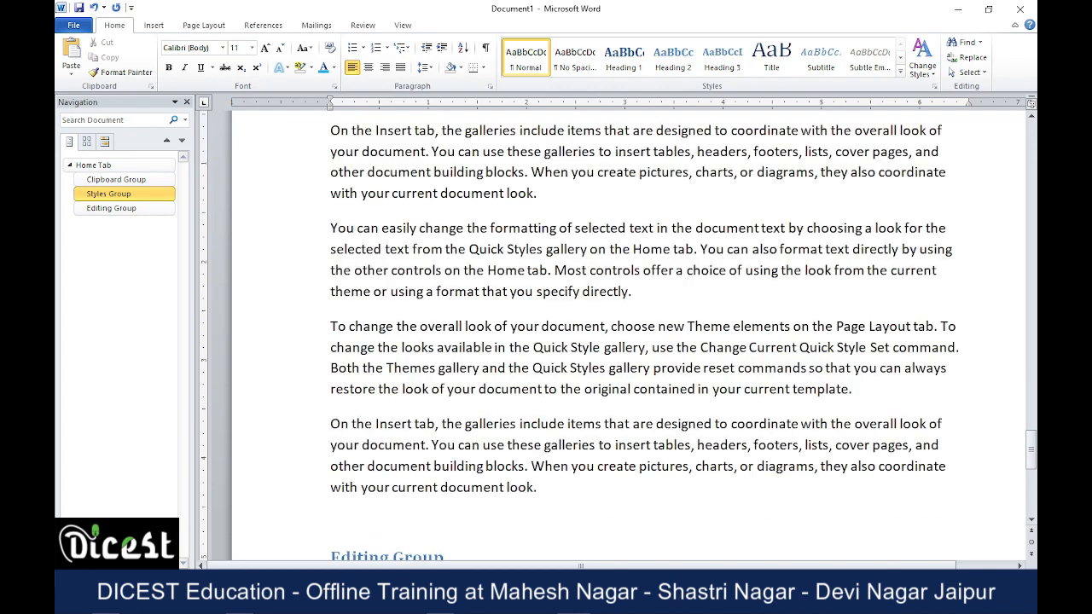
Remove the indent of the line below the Editing Group heading and generate sample text there with =rand(10).
{"action": "scroll", "coordinate": [484, 389], "scroll_direction": "down", "scroll_amount": 5}
{"action": "left_click", "coordinate": [423, 314]}
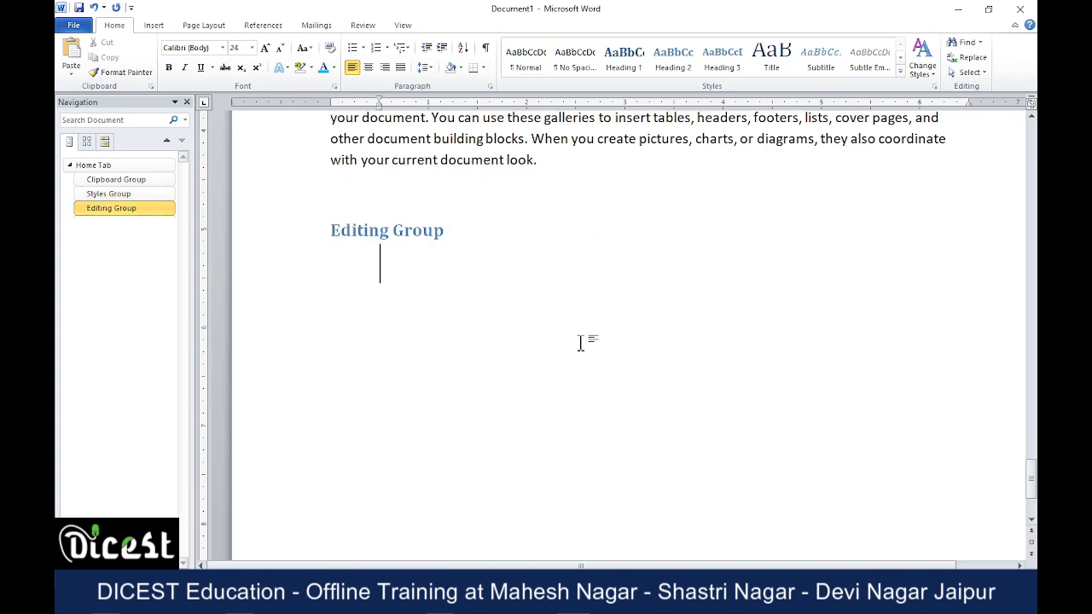
{"action": "key", "text": "BackSpace"}
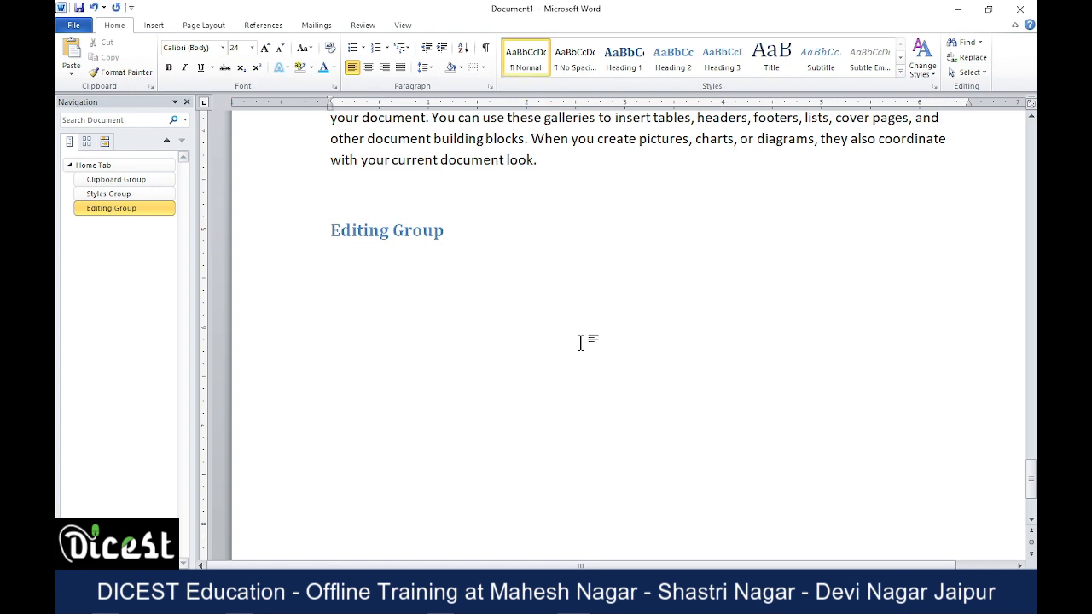
{"action": "key", "text": "BackSpace"}
{"action": "key", "text": "BackSpace"}
{"action": "key", "text": "Return"}
{"action": "type", "text": "=rand(10)"}
{"action": "key", "text": "Return"}
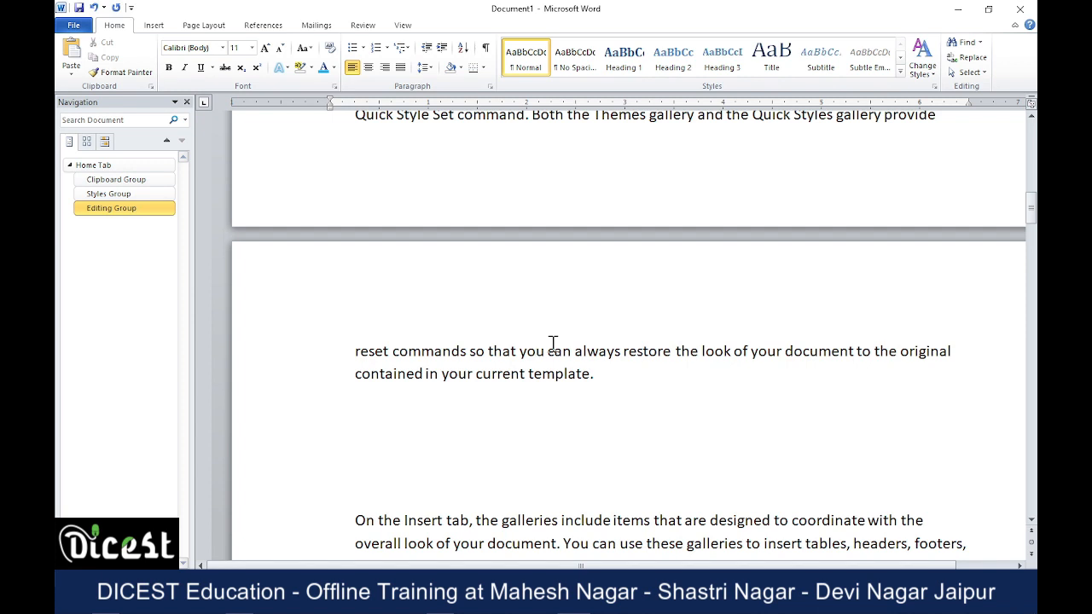
Jump through the document outline to the Home Tab, Styles Group and Editing Group headings.
{"action": "left_click", "coordinate": [98, 168]}
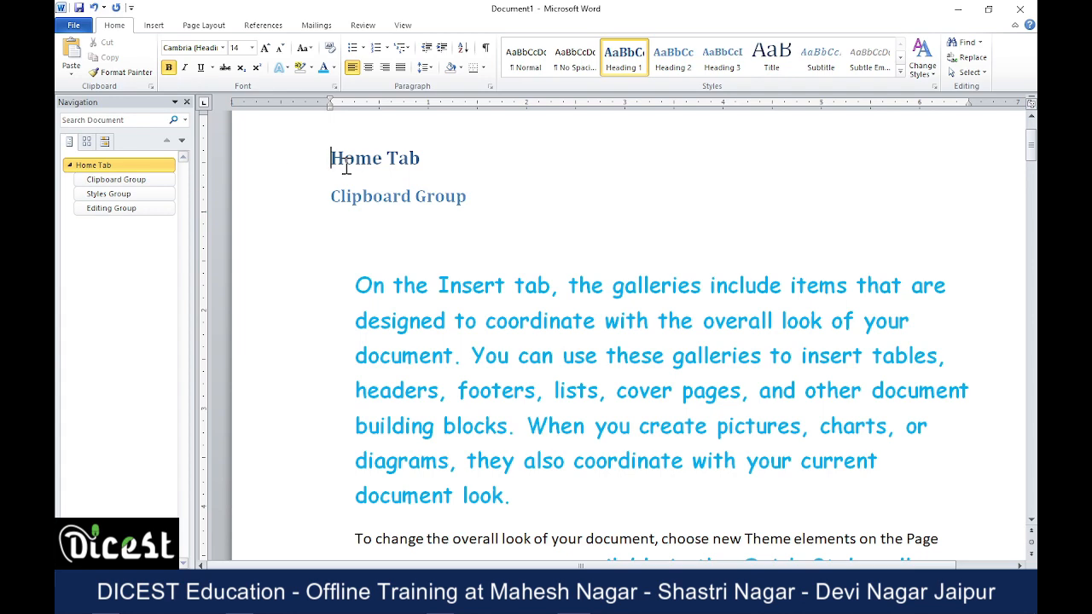
{"action": "left_click", "coordinate": [139, 197]}
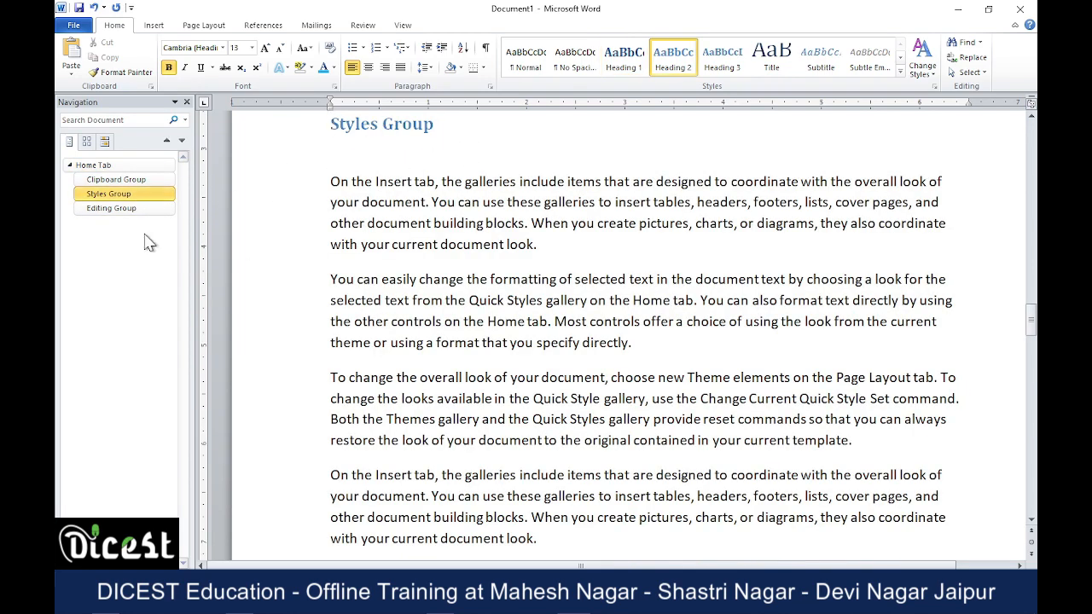
{"action": "left_click", "coordinate": [118, 210]}
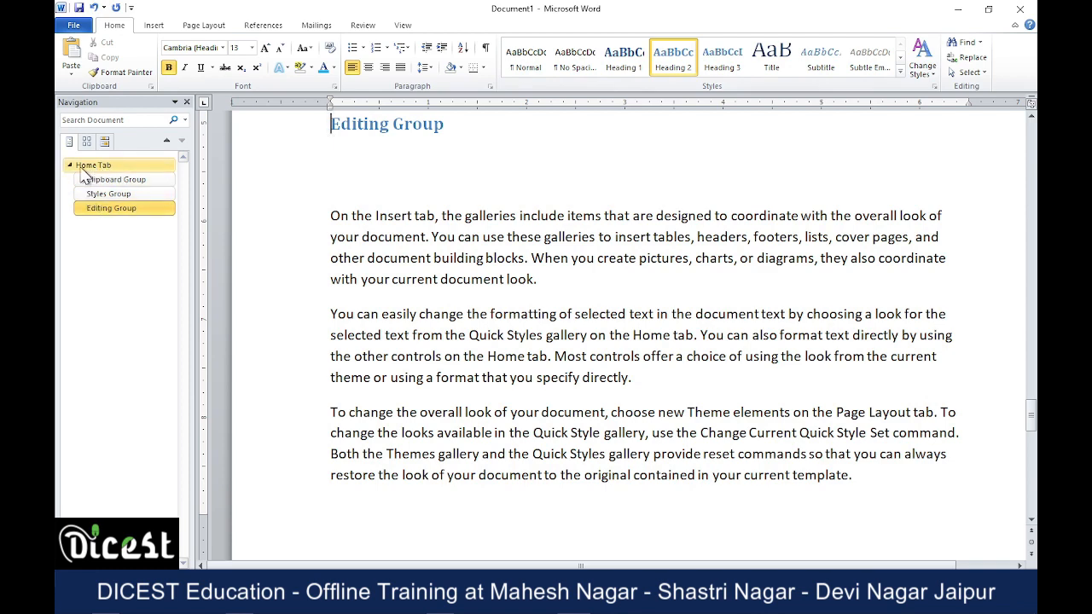
Start a new page after the last sample paragraph and add "DICEST Education Course" in the Heading 1 style.
{"action": "scroll", "coordinate": [544, 404], "scroll_direction": "down", "scroll_amount": 5}
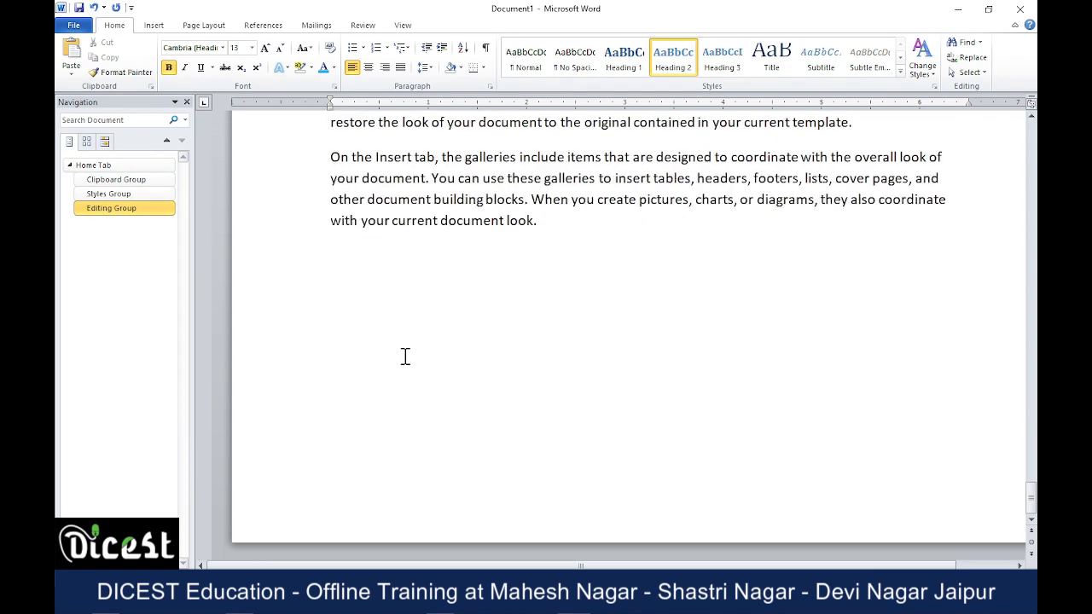
{"action": "left_click", "coordinate": [612, 296]}
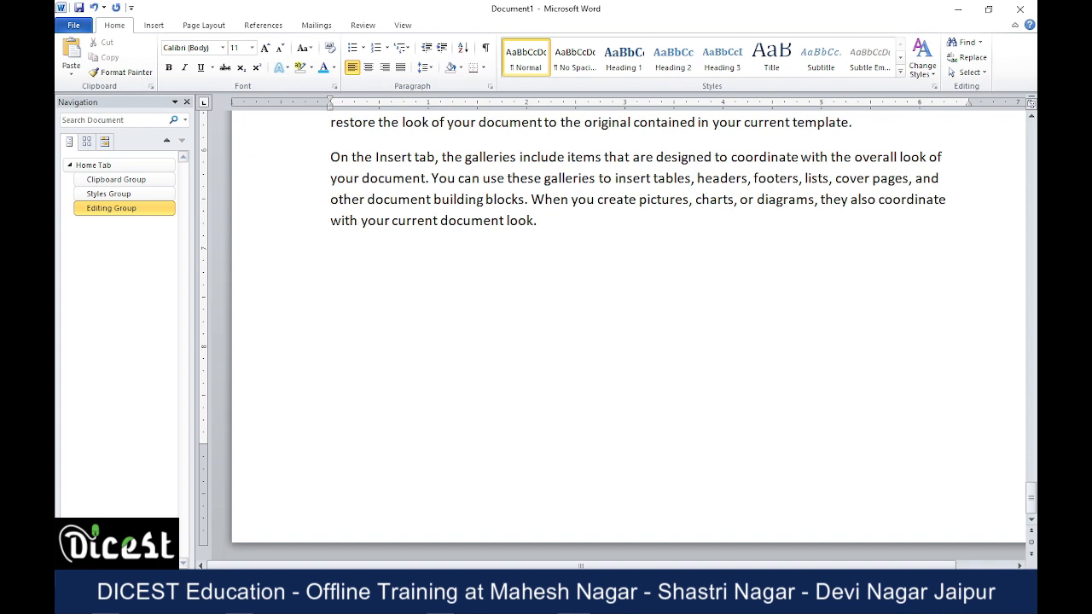
{"action": "key", "text": "ctrl+Return"}
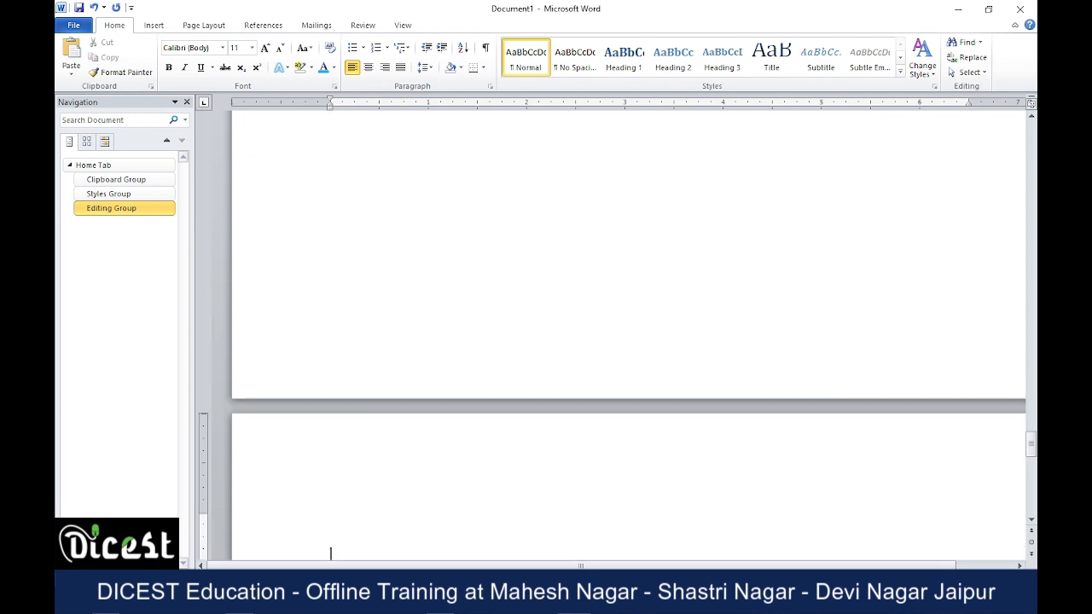
{"action": "type", "text": "DICEST Education Course"}
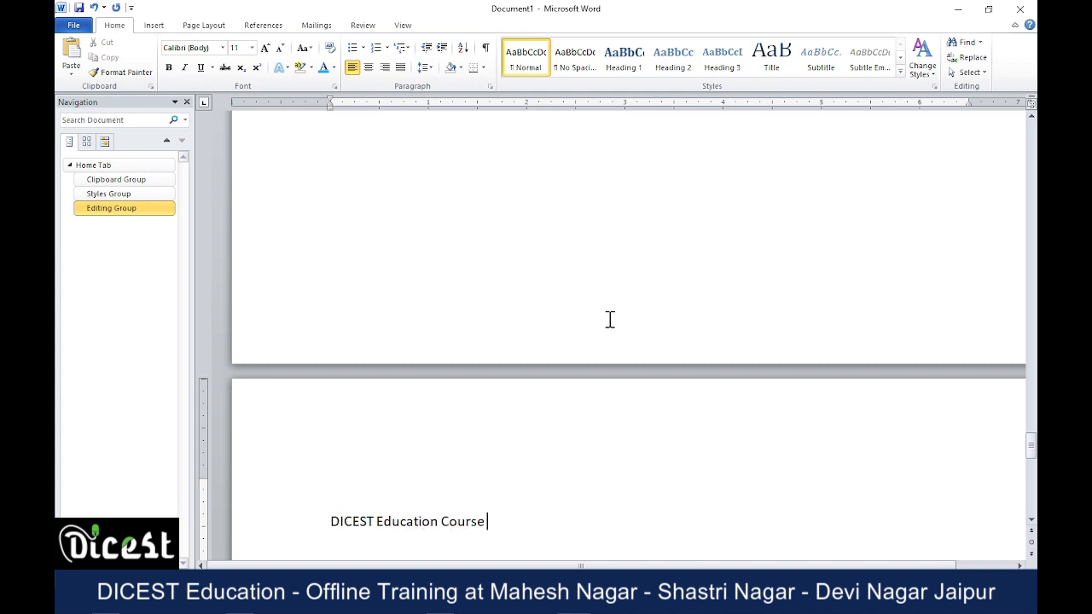
{"action": "left_click", "coordinate": [282, 523]}
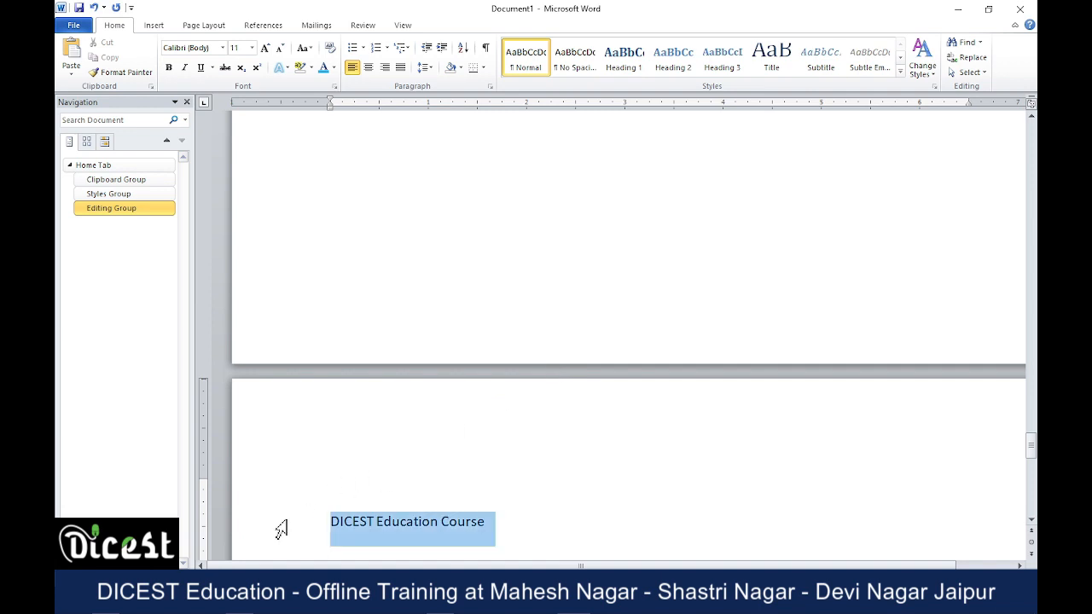
{"action": "left_click", "coordinate": [624, 53]}
{"action": "left_click", "coordinate": [646, 532]}
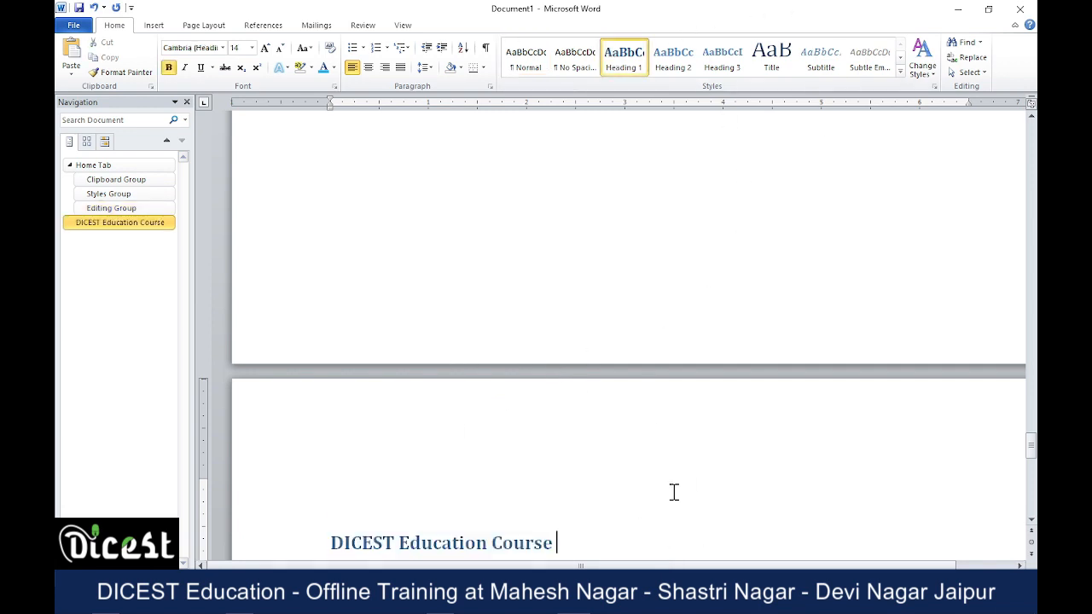
Add "Tally Course" in the Heading 2 style below the DICEST Education Course heading.
{"action": "key", "text": "Return"}
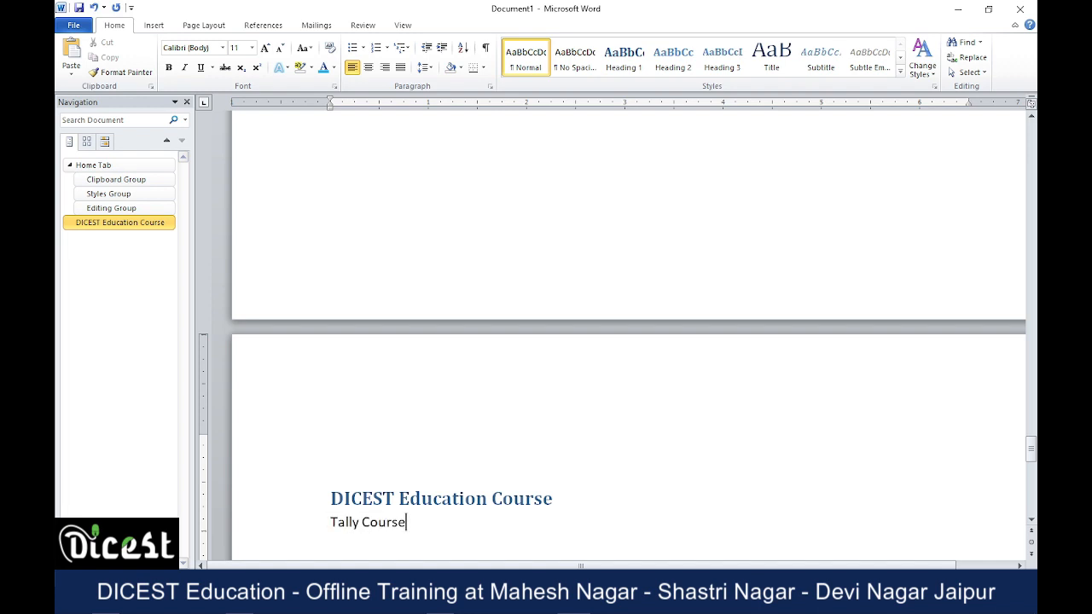
{"action": "left_click", "coordinate": [256, 526]}
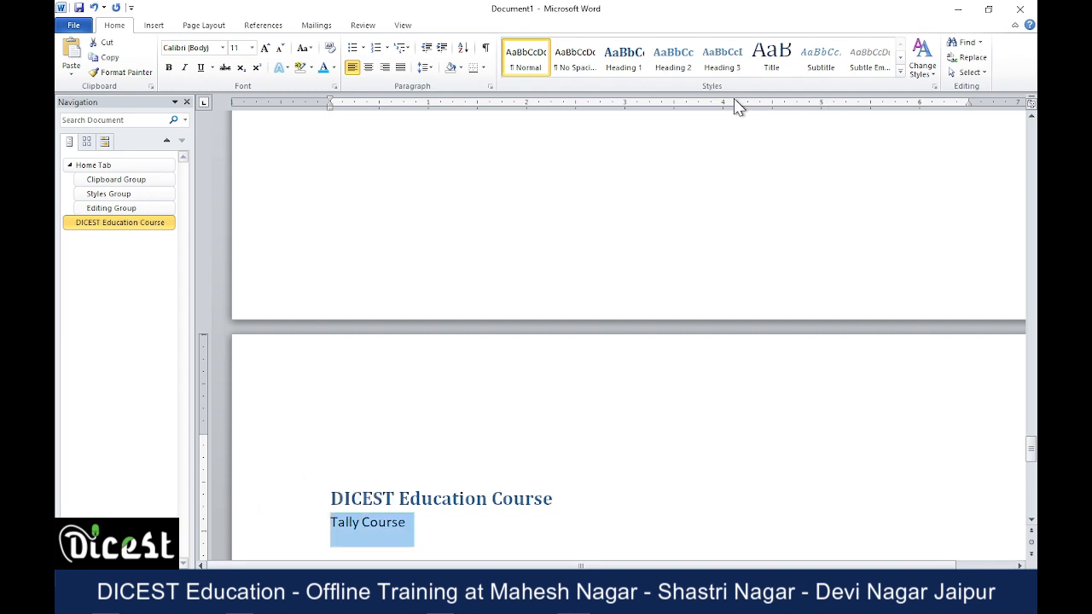
{"action": "left_click", "coordinate": [673, 58]}
{"action": "left_click", "coordinate": [465, 443]}
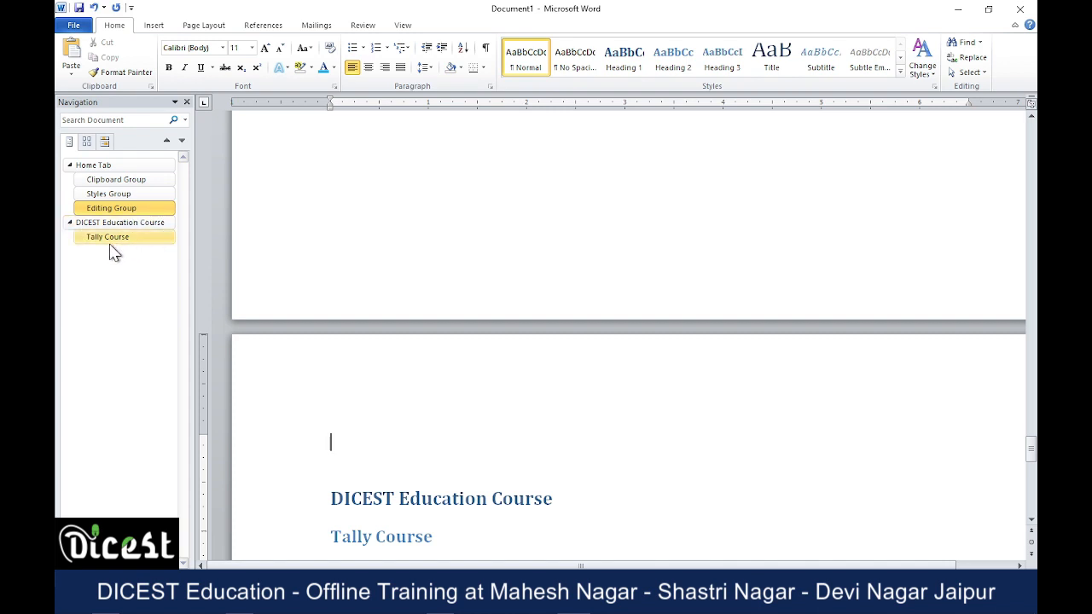
Collapse and re-expand the Home Tab and DICEST Education Course headings in the document outline.
{"action": "left_click", "coordinate": [69, 165]}
{"action": "left_click", "coordinate": [69, 179]}
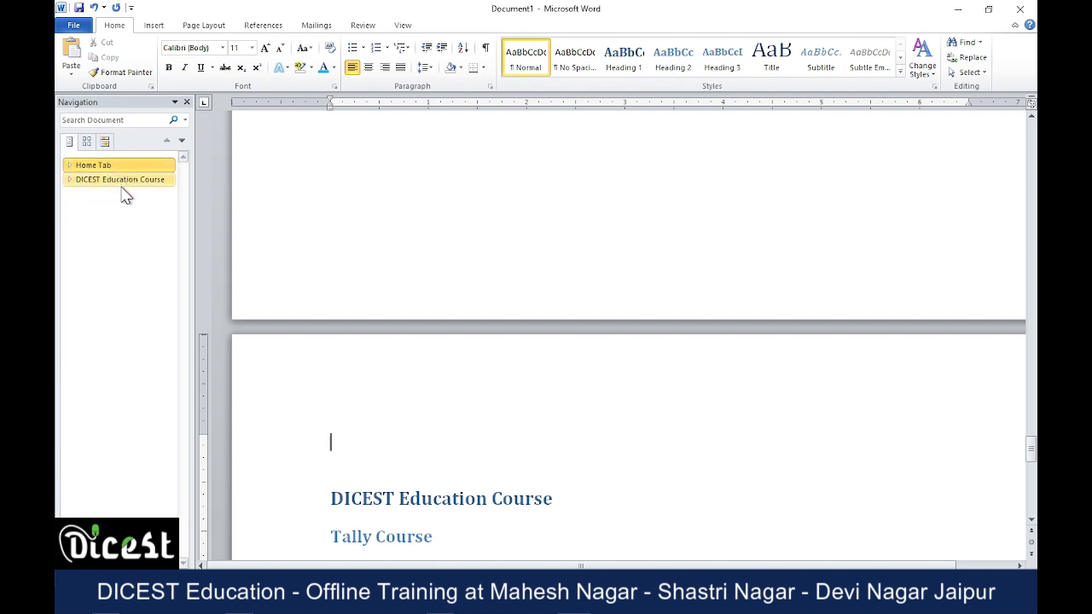
{"action": "left_click", "coordinate": [69, 180]}
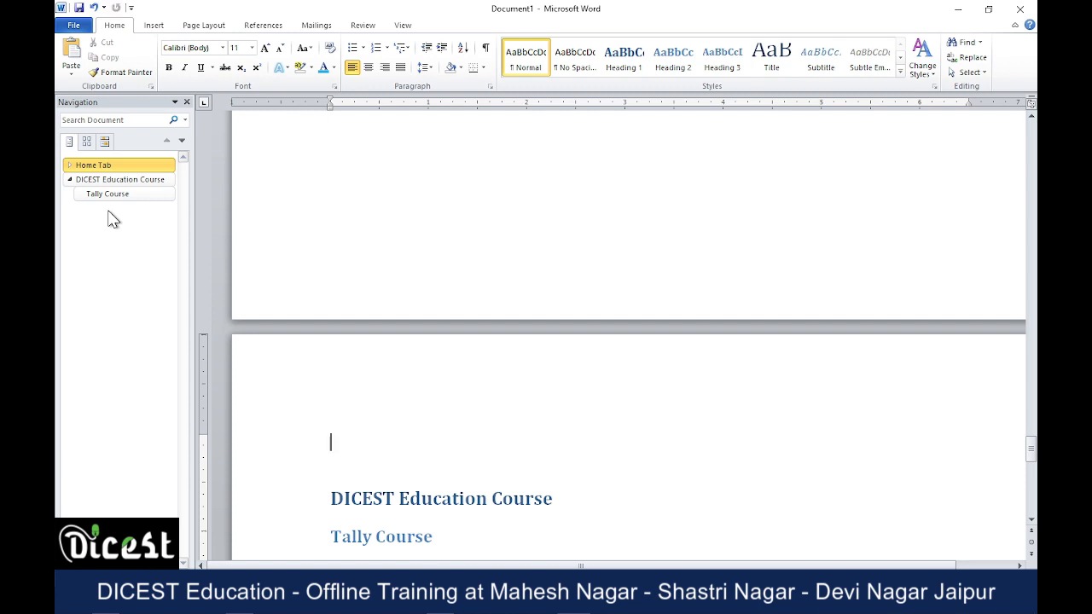
{"action": "left_click", "coordinate": [70, 165]}
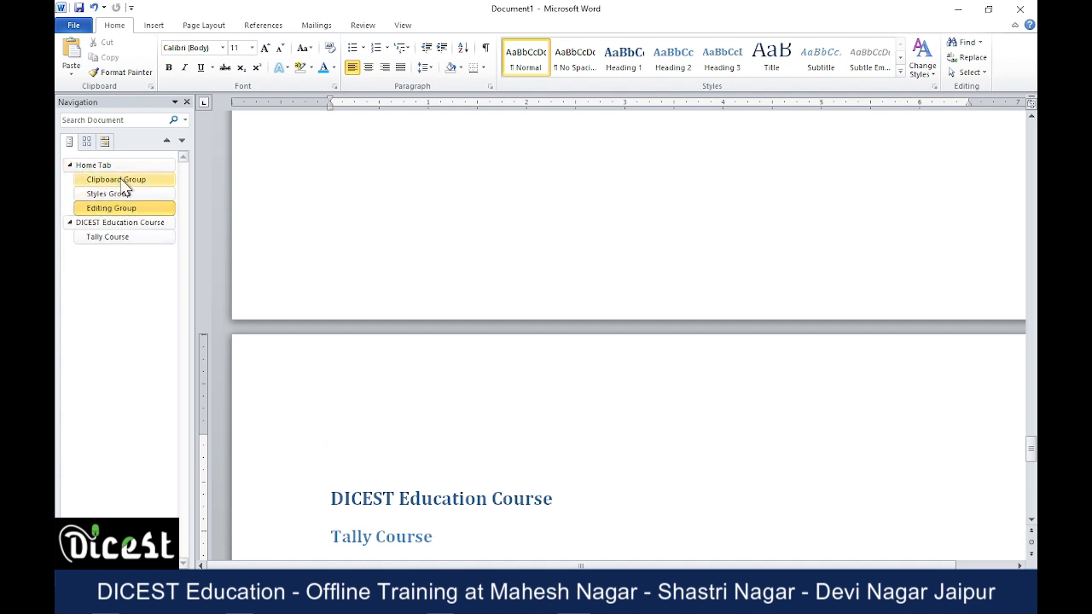
Add "Graphic Design Course" in the Heading 2 style below the Tally Course heading.
{"action": "scroll", "coordinate": [471, 367], "scroll_direction": "down", "scroll_amount": 3}
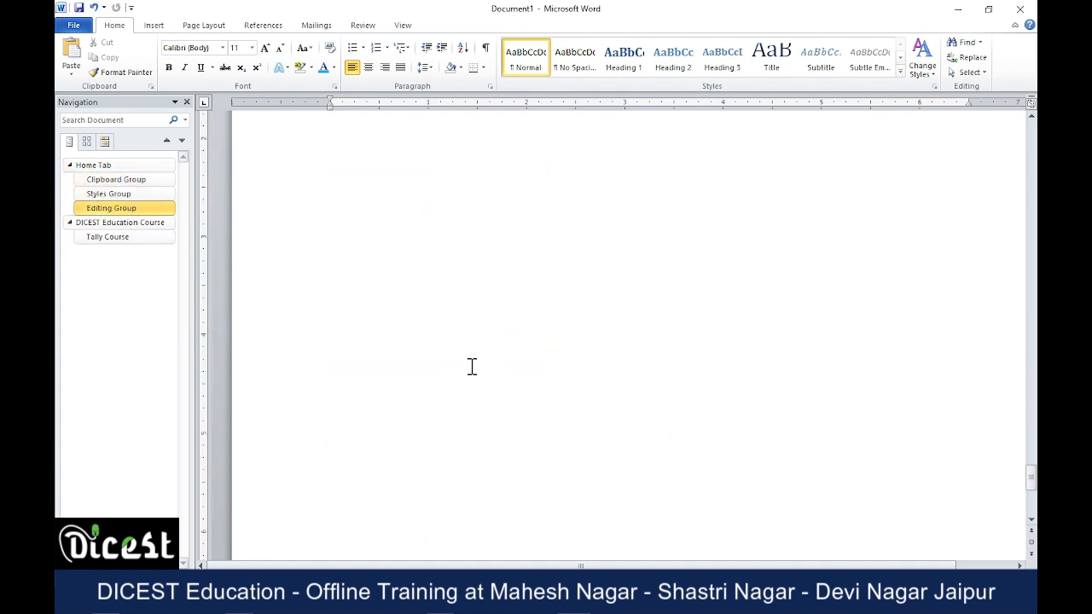
{"action": "left_click", "coordinate": [483, 227]}
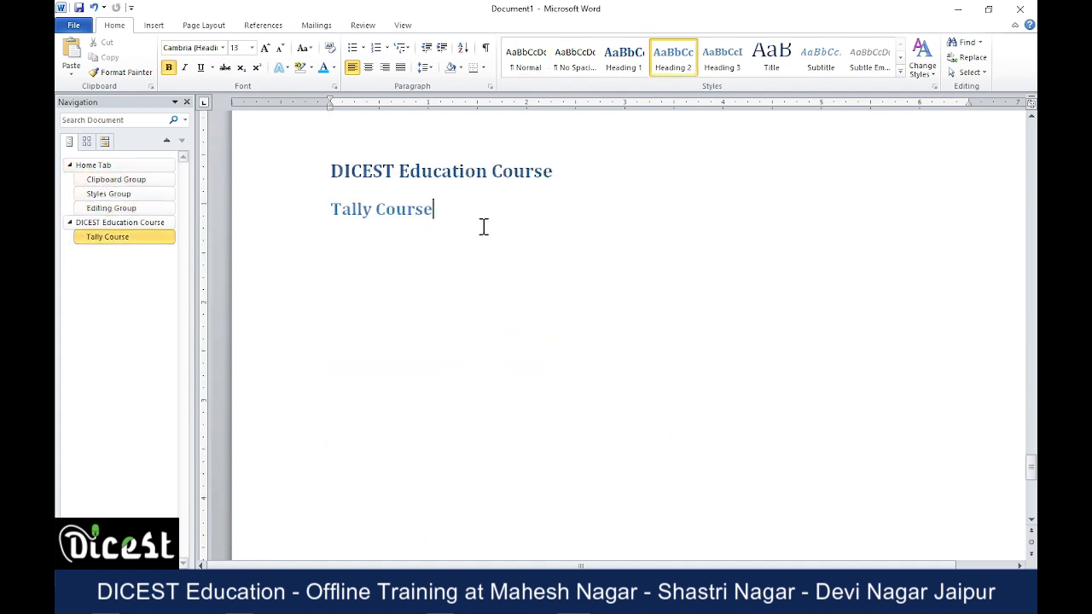
{"action": "key", "text": "Return"}
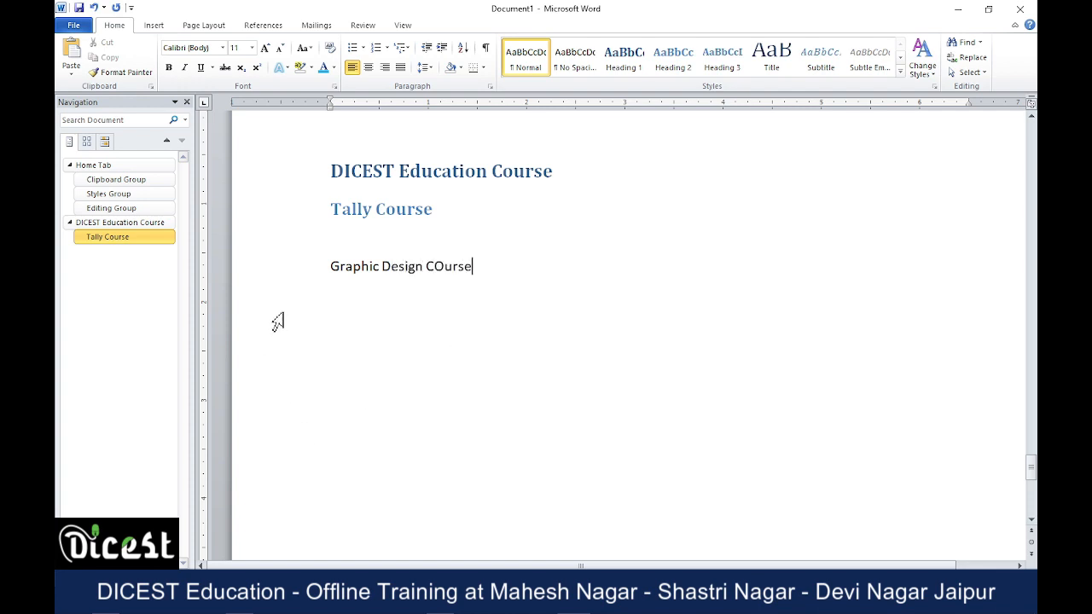
{"action": "left_click", "coordinate": [285, 268]}
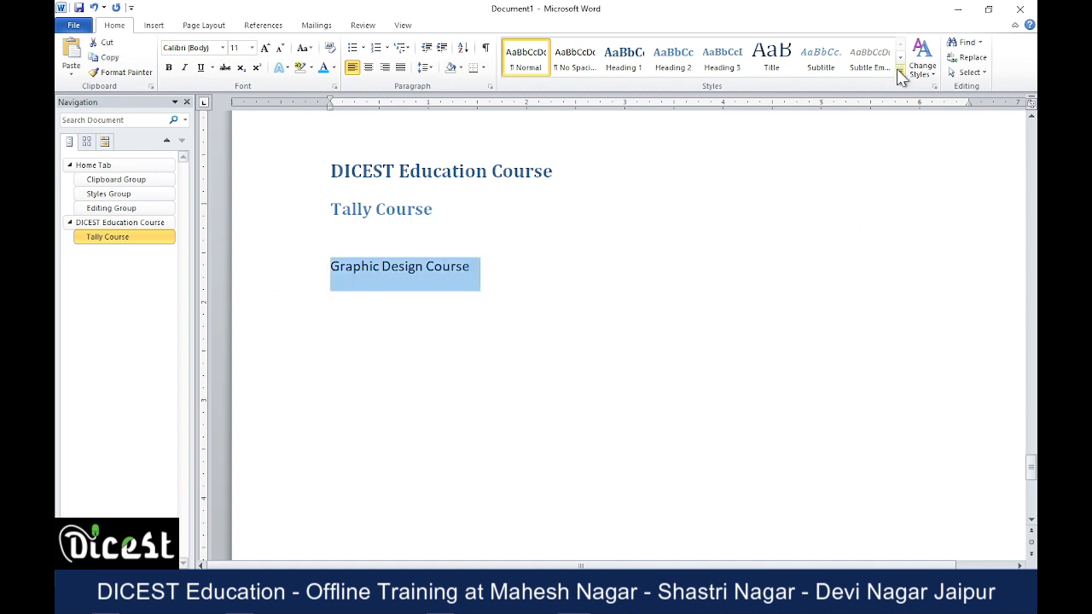
{"action": "left_click", "coordinate": [669, 73]}
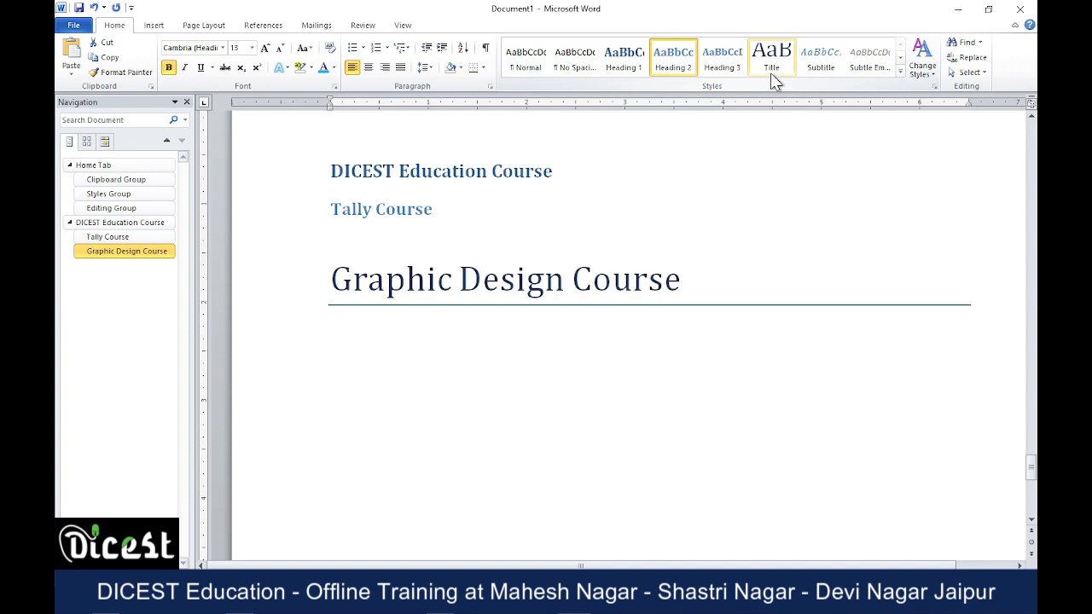
Look through the full set of quick styles for the Graphic Design Course heading, then deselect the heading.
{"action": "left_click", "coordinate": [901, 72]}
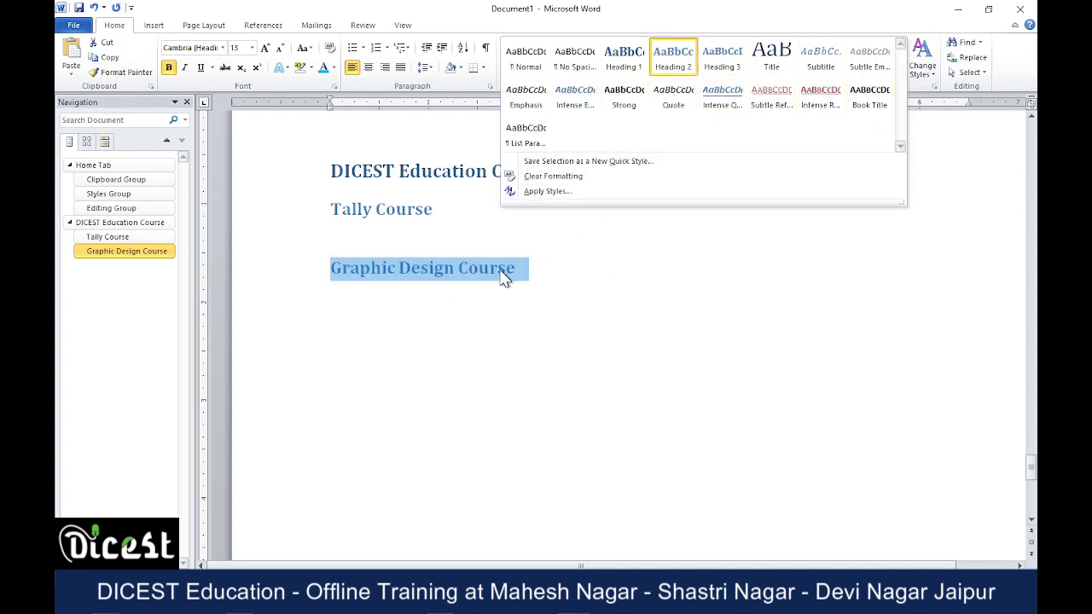
{"action": "left_click", "coordinate": [580, 274]}
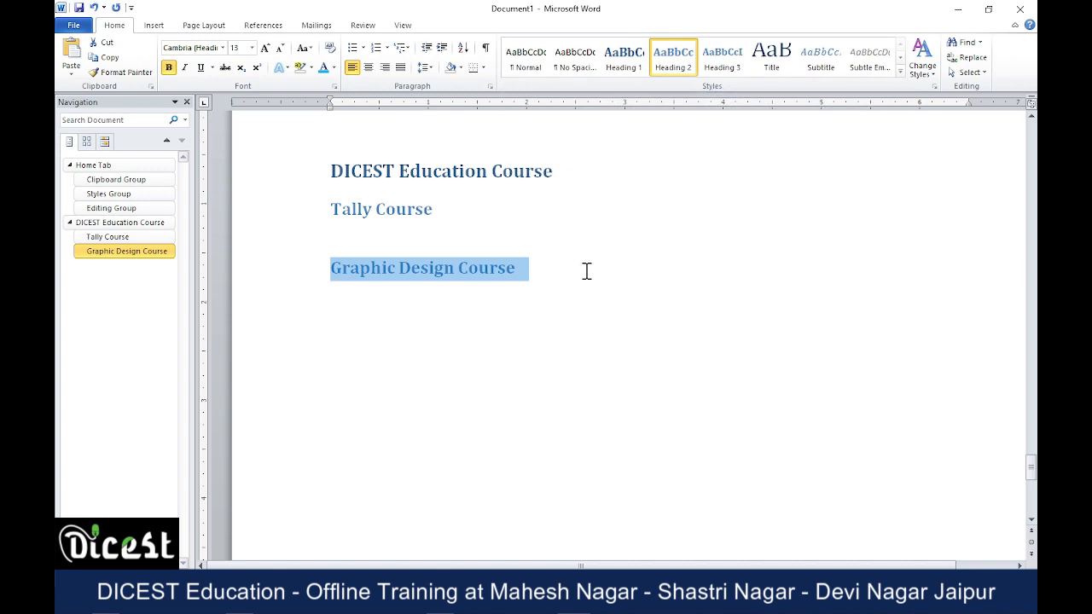
{"action": "left_click", "coordinate": [506, 268]}
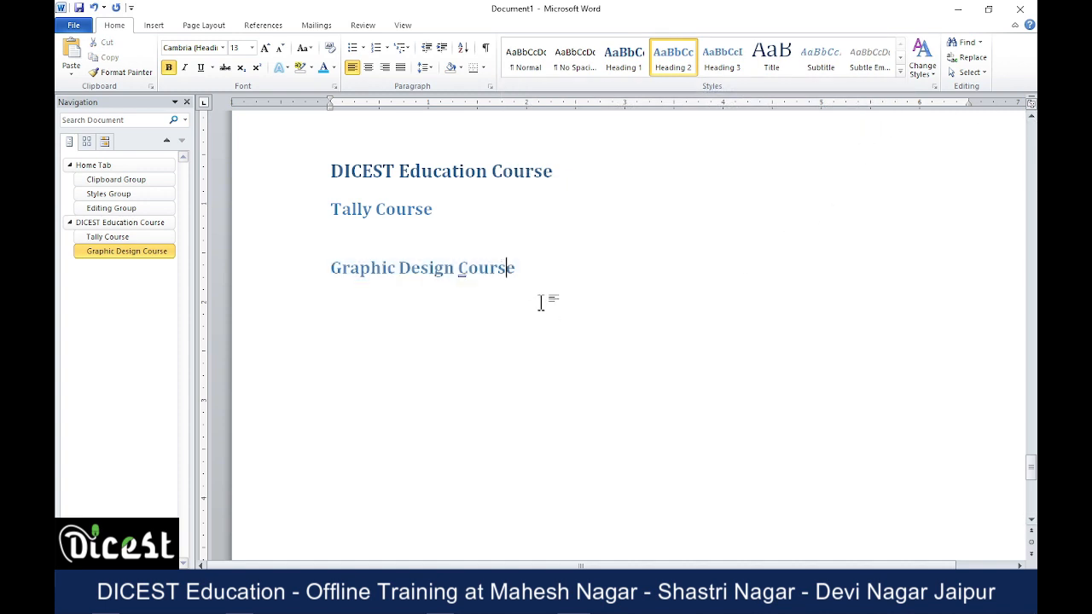
{"action": "left_click", "coordinate": [566, 267]}
Close the Navigation pane and return to the body paragraphs under the Styles Group heading.
{"action": "scroll", "coordinate": [783, 282], "scroll_direction": "up", "scroll_amount": 10}
{"action": "left_click", "coordinate": [187, 102]}
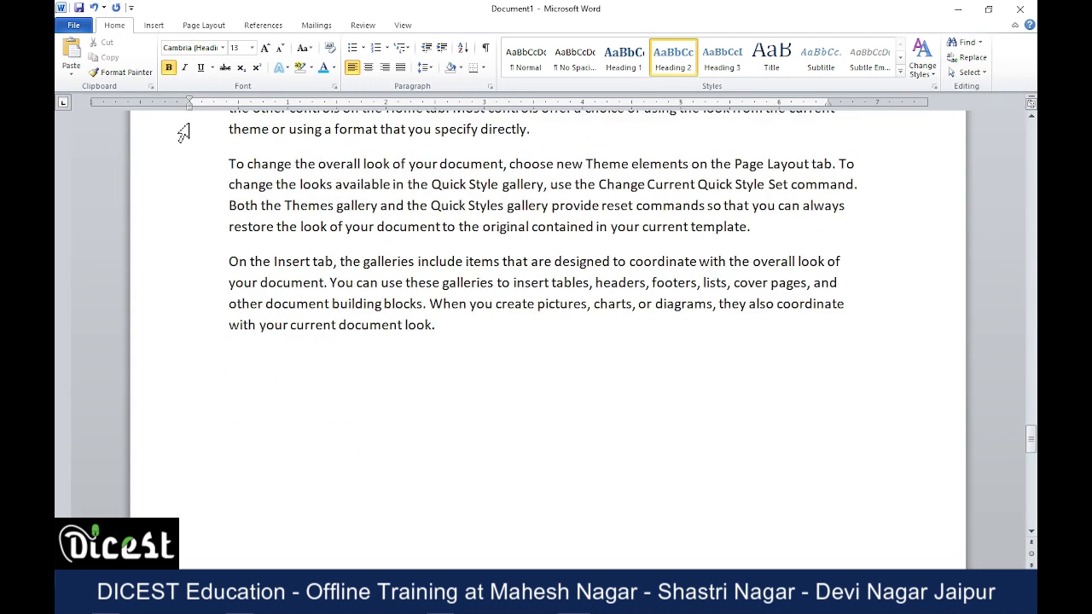
{"action": "scroll", "coordinate": [637, 239], "scroll_direction": "down", "scroll_amount": 10}
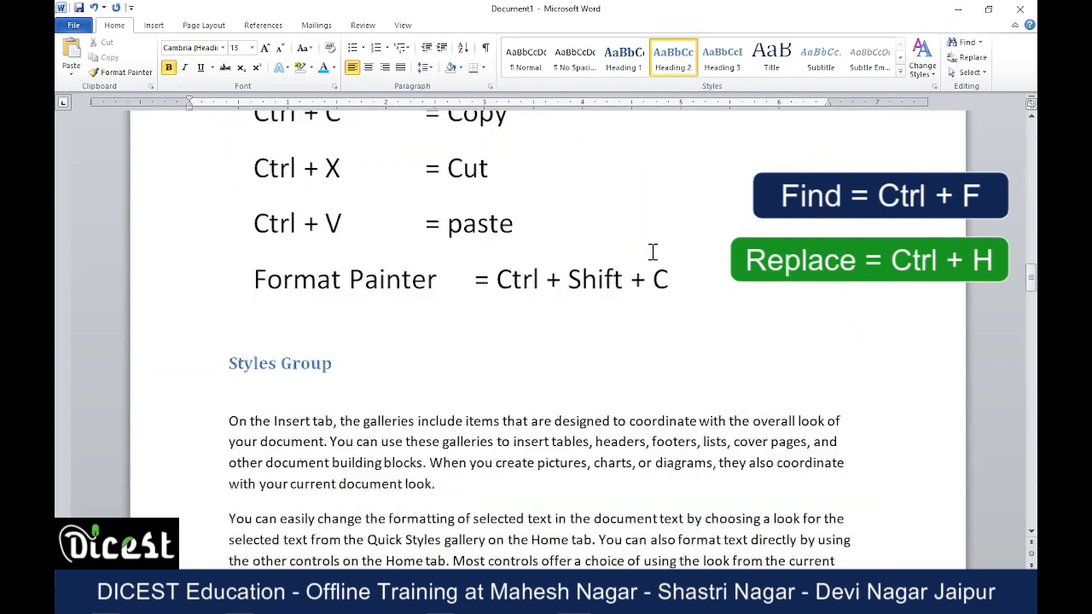
{"action": "scroll", "coordinate": [653, 252], "scroll_direction": "up", "scroll_amount": 15}
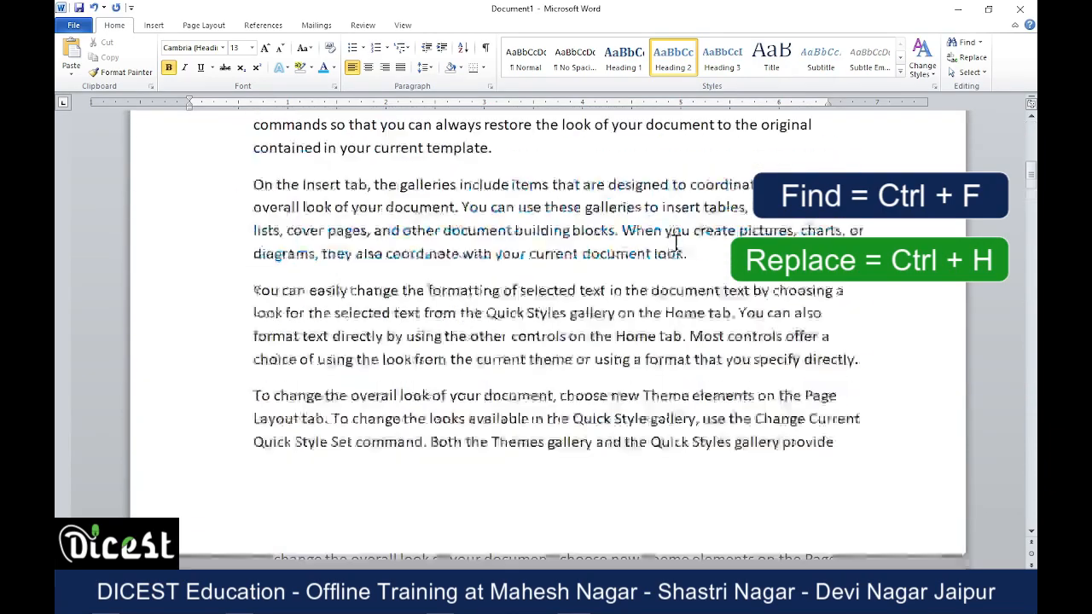
{"action": "scroll", "coordinate": [676, 243], "scroll_direction": "down", "scroll_amount": 10}
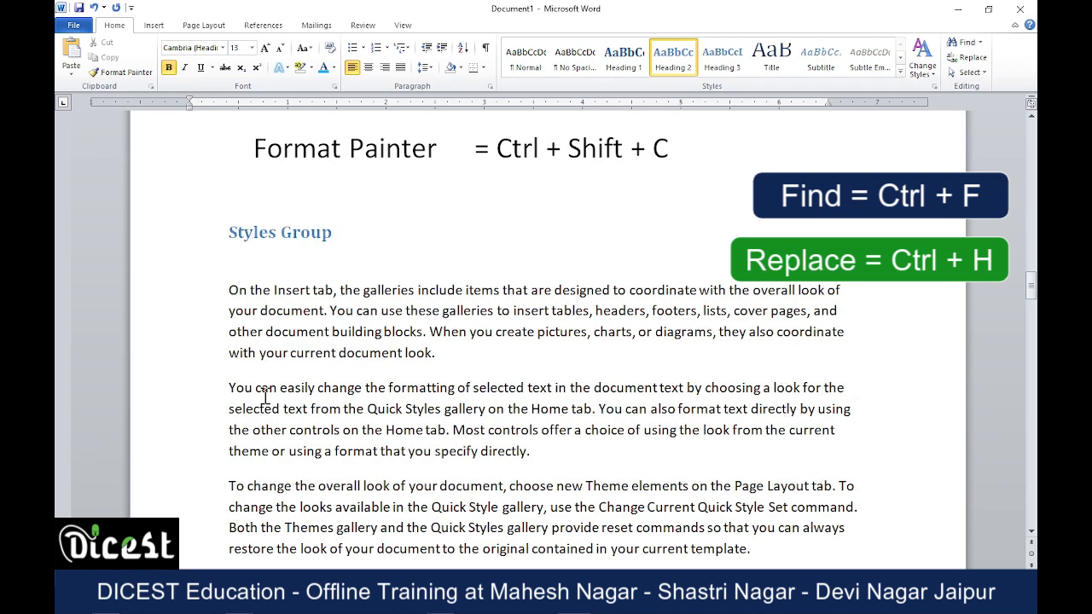
Find all occurrences of "You" from the selected word under Styles Group, review the highlighted matches, and close the search results.
{"action": "left_click_drag", "start_coordinate": [256, 389], "coordinate": [224, 387]}
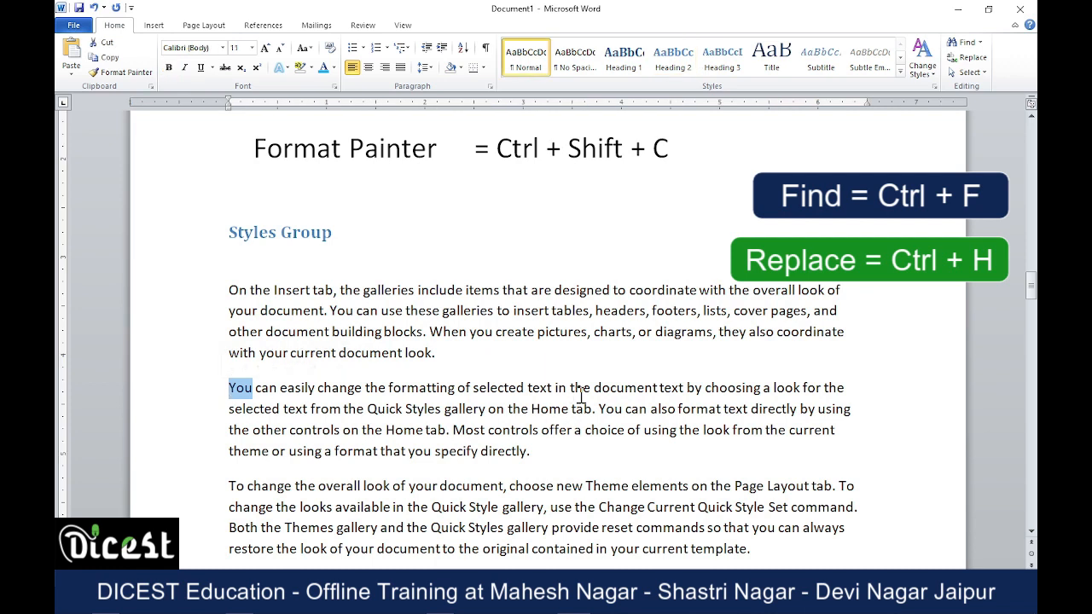
{"action": "left_click", "coordinate": [965, 43]}
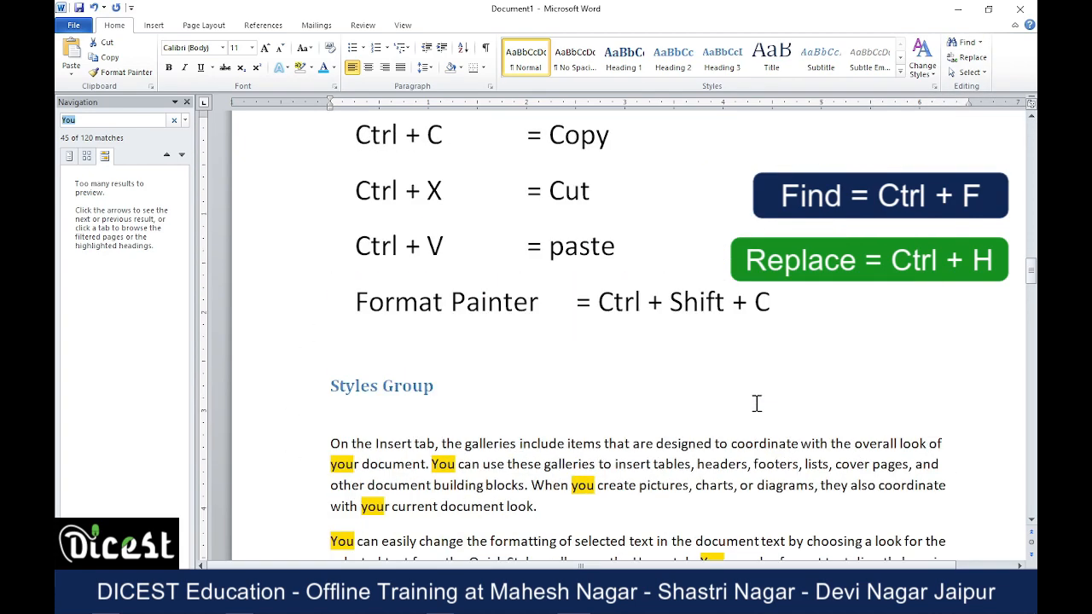
{"action": "scroll", "coordinate": [707, 405], "scroll_direction": "down", "scroll_amount": 15}
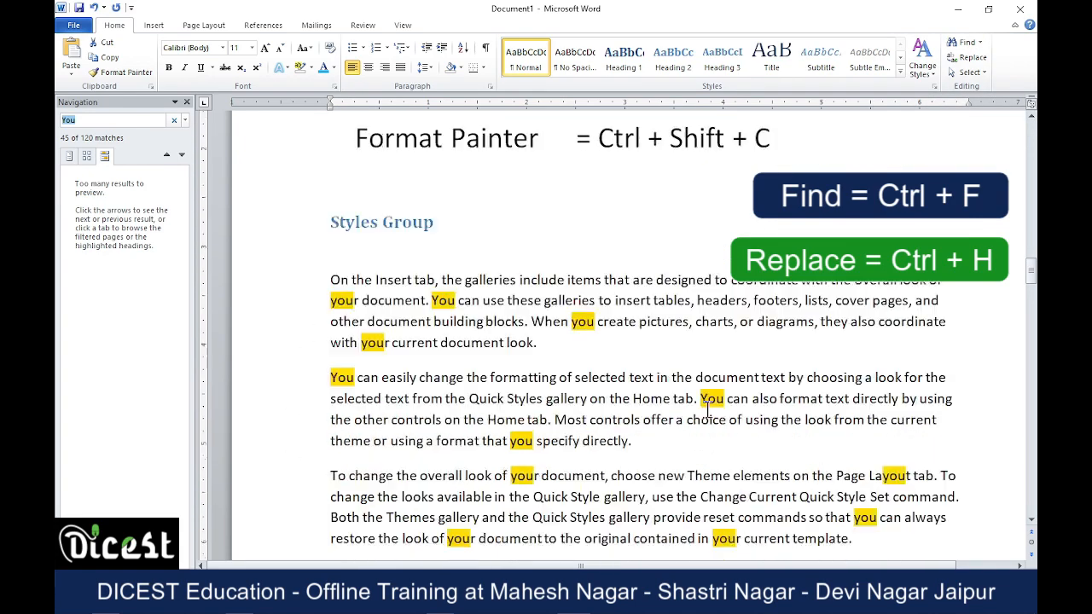
{"action": "scroll", "coordinate": [708, 405], "scroll_direction": "down", "scroll_amount": 12}
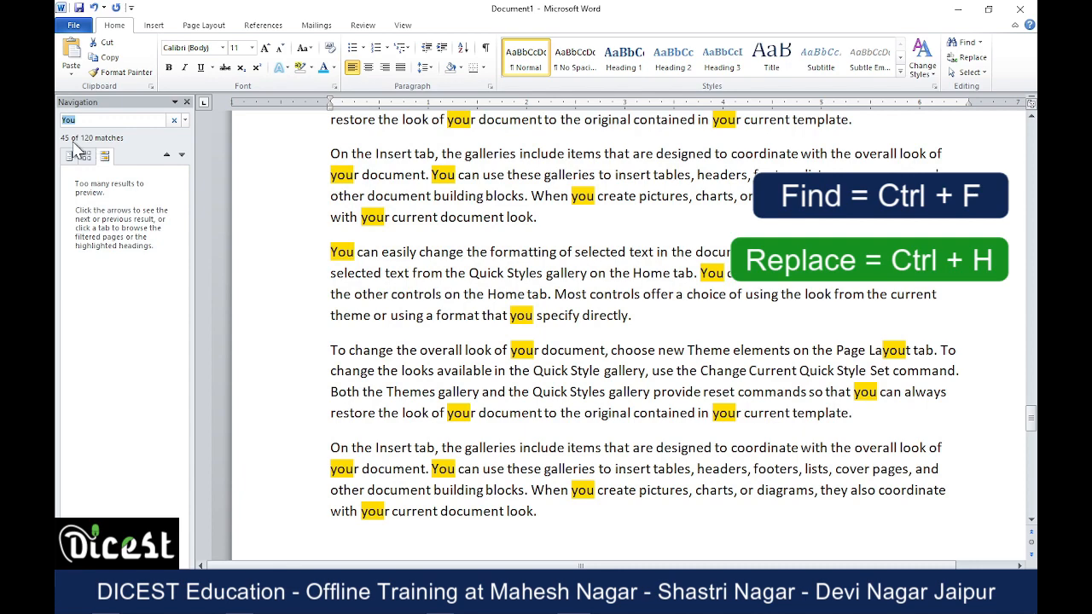
{"action": "scroll", "coordinate": [728, 394], "scroll_direction": "down", "scroll_amount": 10}
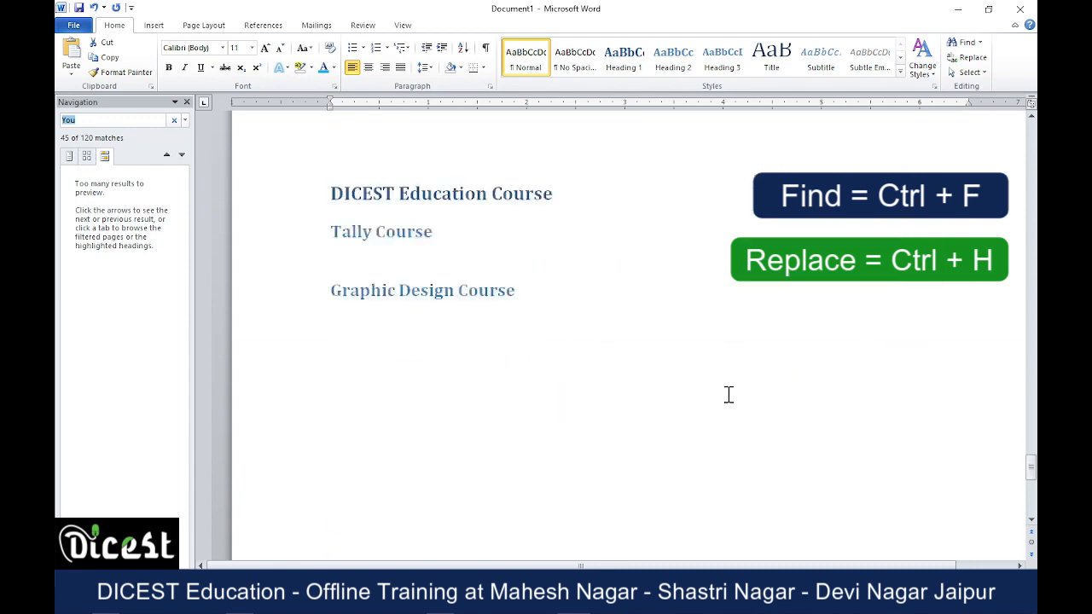
{"action": "scroll", "coordinate": [721, 390], "scroll_direction": "up", "scroll_amount": 15}
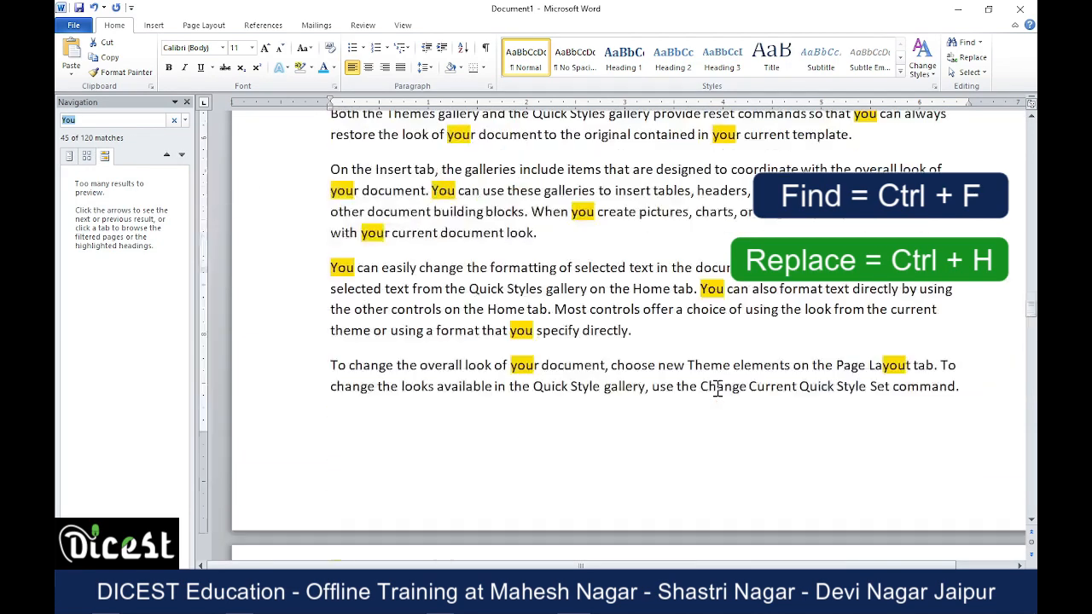
{"action": "scroll", "coordinate": [718, 388], "scroll_direction": "up", "scroll_amount": 15}
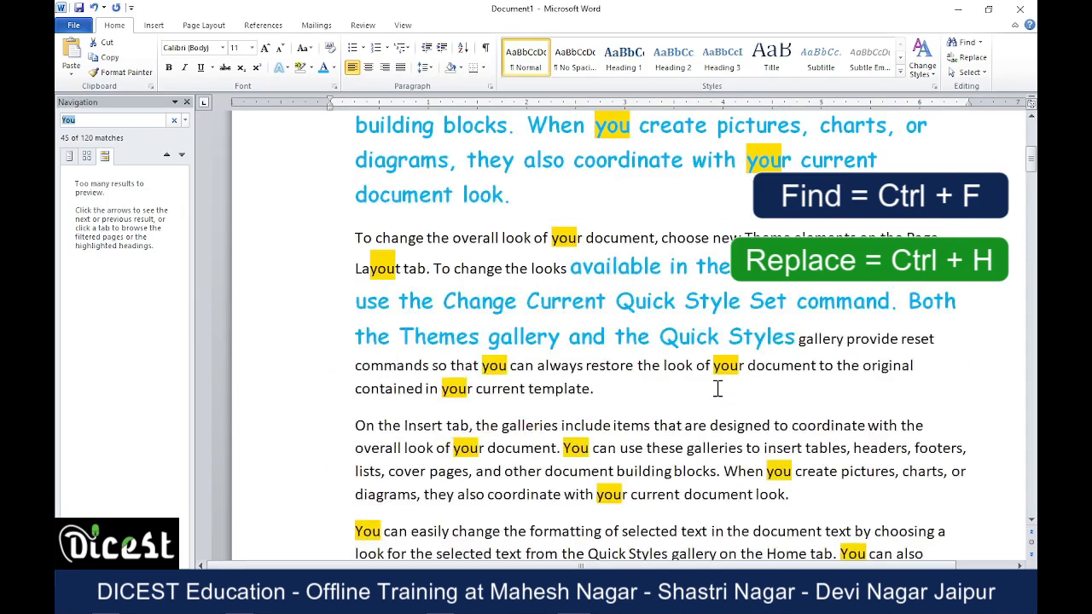
{"action": "scroll", "coordinate": [717, 388], "scroll_direction": "up", "scroll_amount": 4}
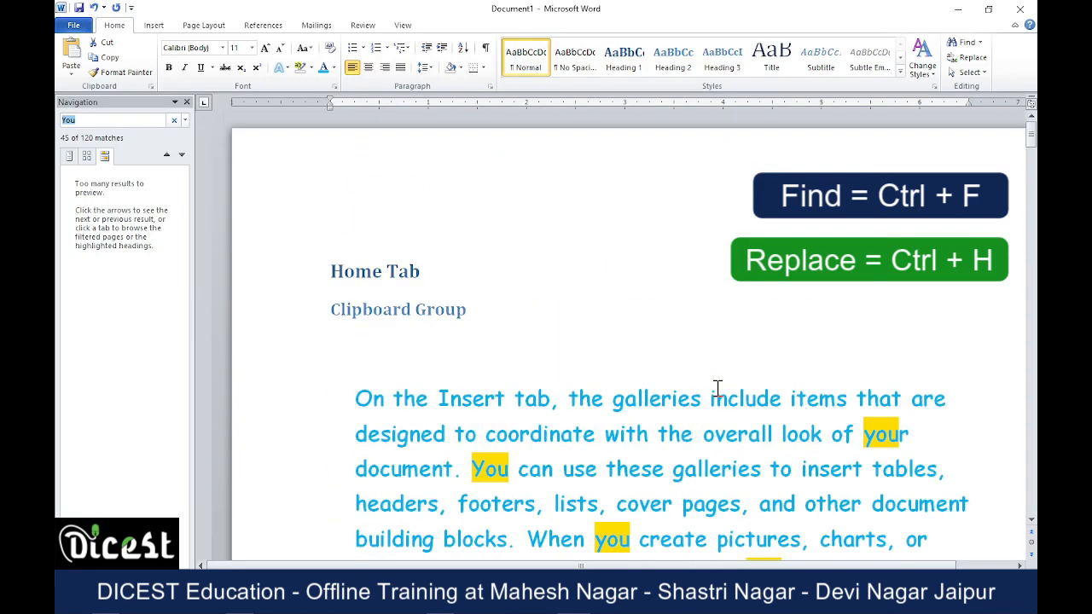
{"action": "left_click", "coordinate": [187, 101]}
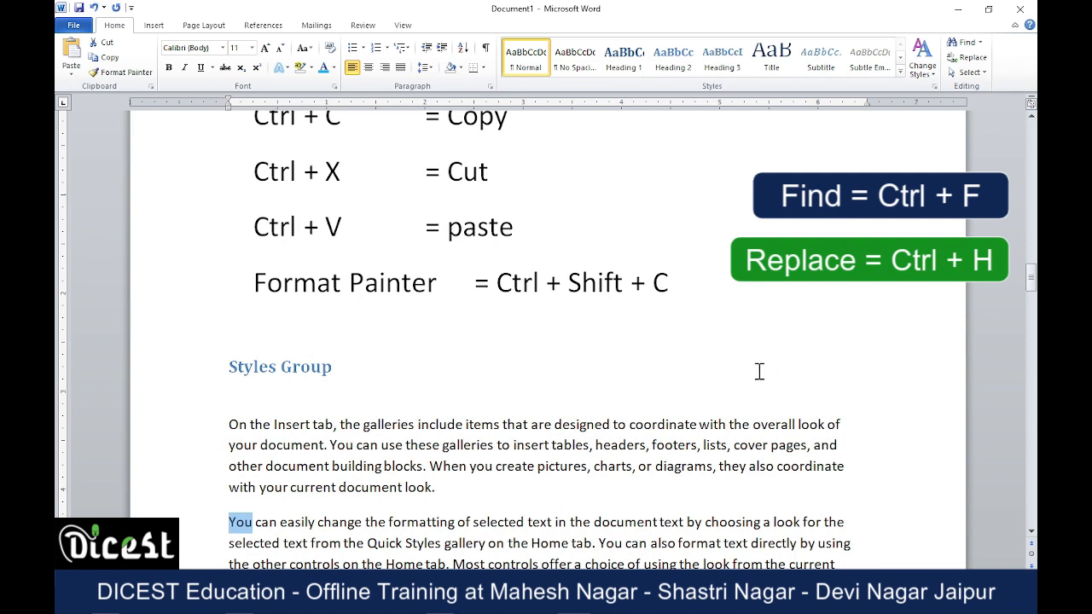
{"action": "left_click", "coordinate": [960, 58]}
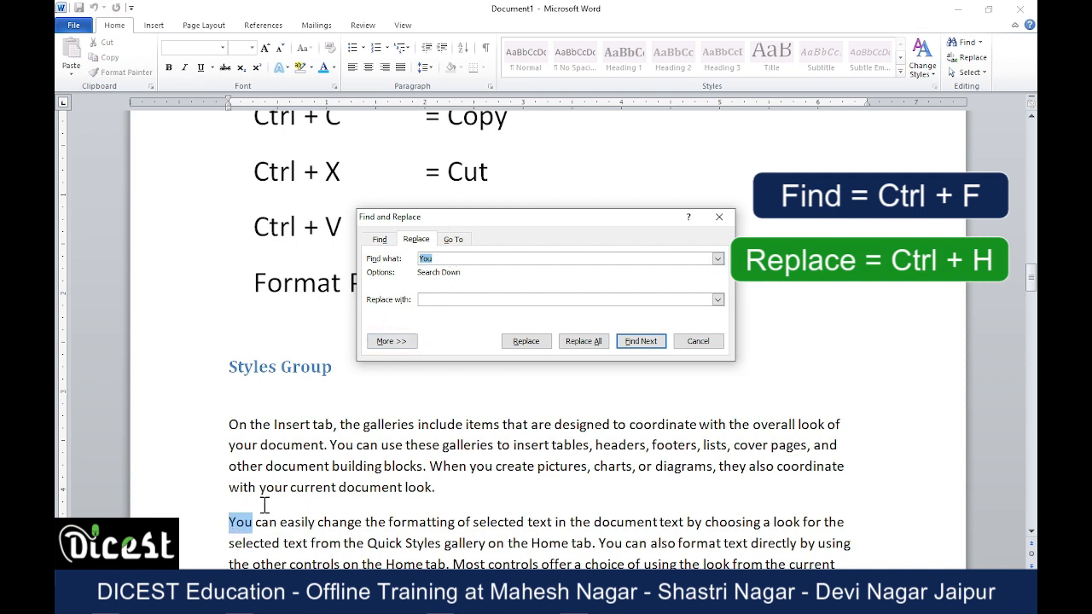
{"action": "left_click", "coordinate": [698, 341]}
{"action": "left_click", "coordinate": [683, 441]}
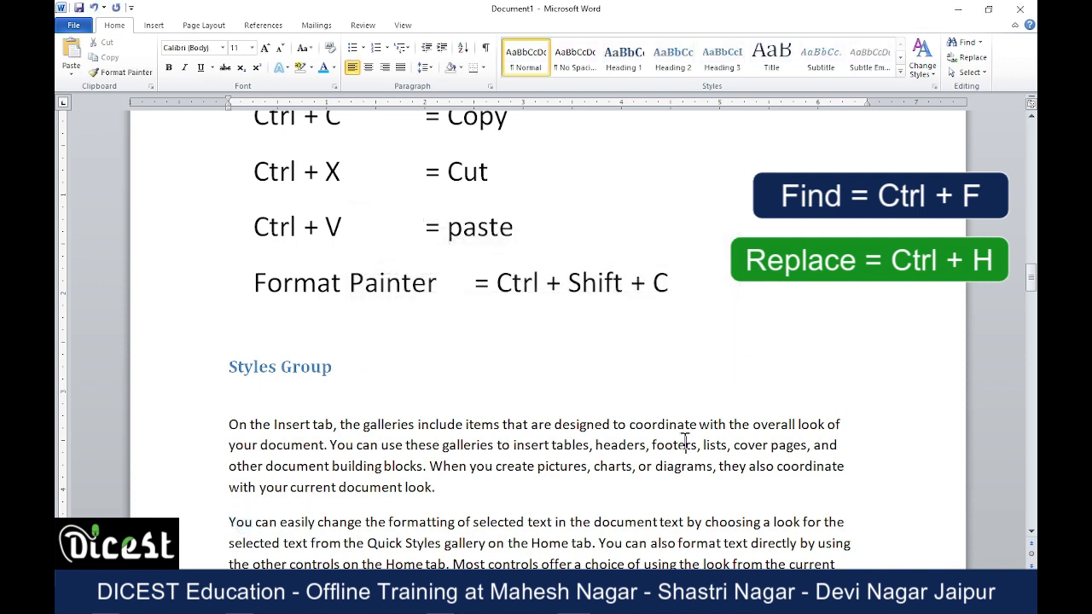
{"action": "left_click", "coordinate": [958, 65]}
{"action": "left_click", "coordinate": [433, 258]}
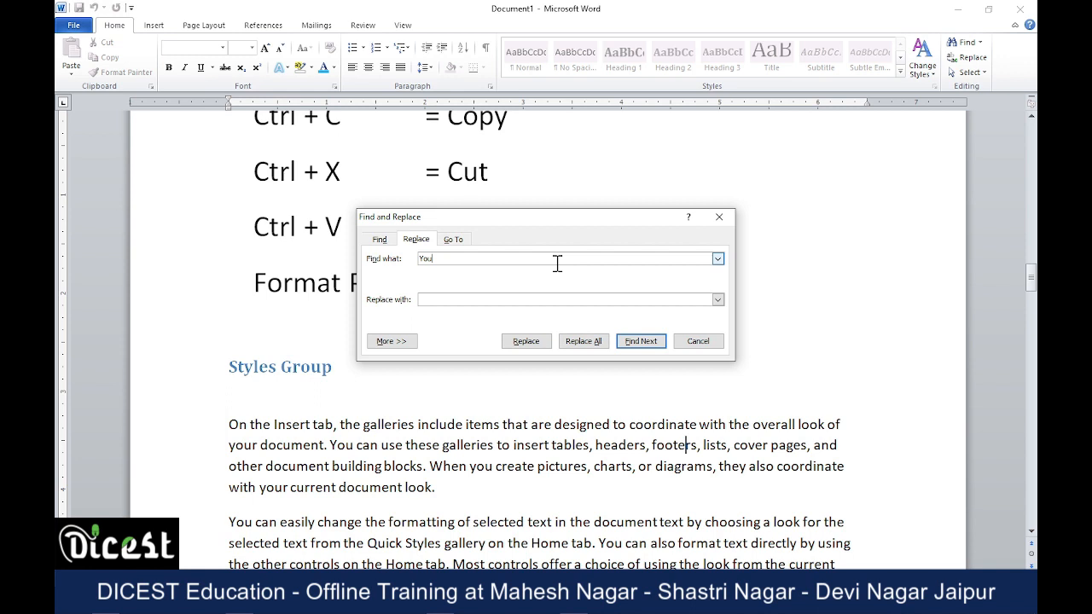
{"action": "left_click", "coordinate": [699, 342]}
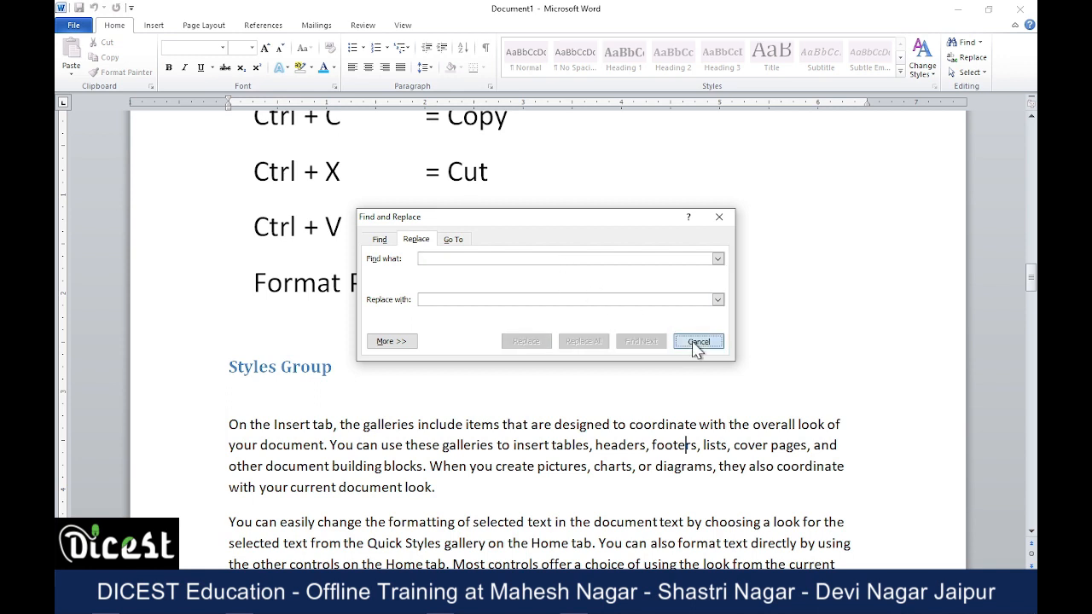
Set up a replacement of "You" with "DICEST" and replace the next two occurrences under Styles Group one at a time.
{"action": "left_click", "coordinate": [972, 57]}
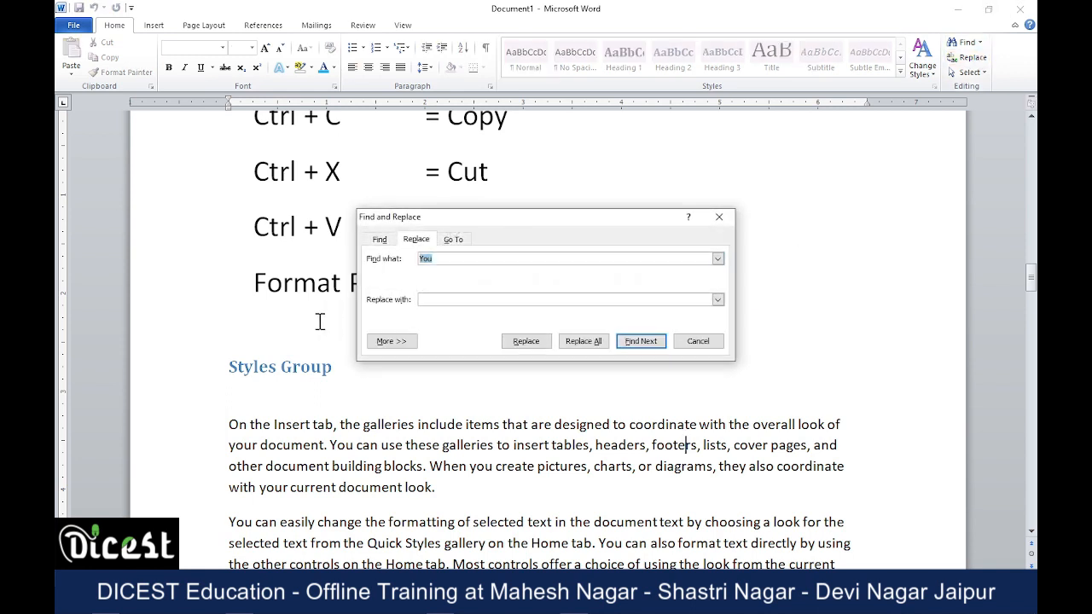
{"action": "scroll", "coordinate": [550, 469], "scroll_direction": "down", "scroll_amount": 6}
{"action": "scroll", "coordinate": [537, 421], "scroll_direction": "up", "scroll_amount": 6}
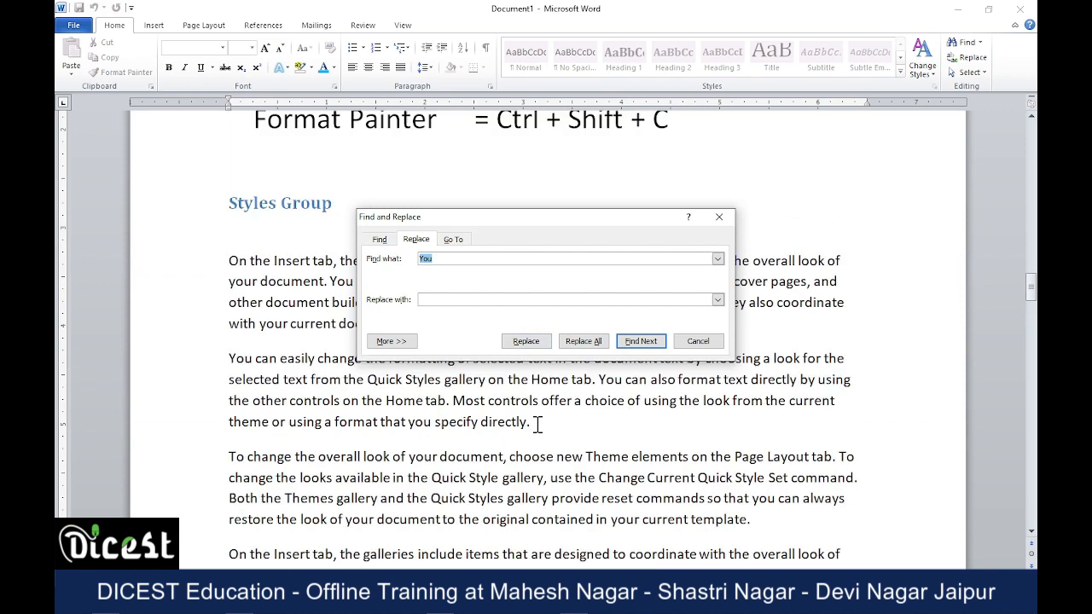
{"action": "left_click", "coordinate": [442, 298]}
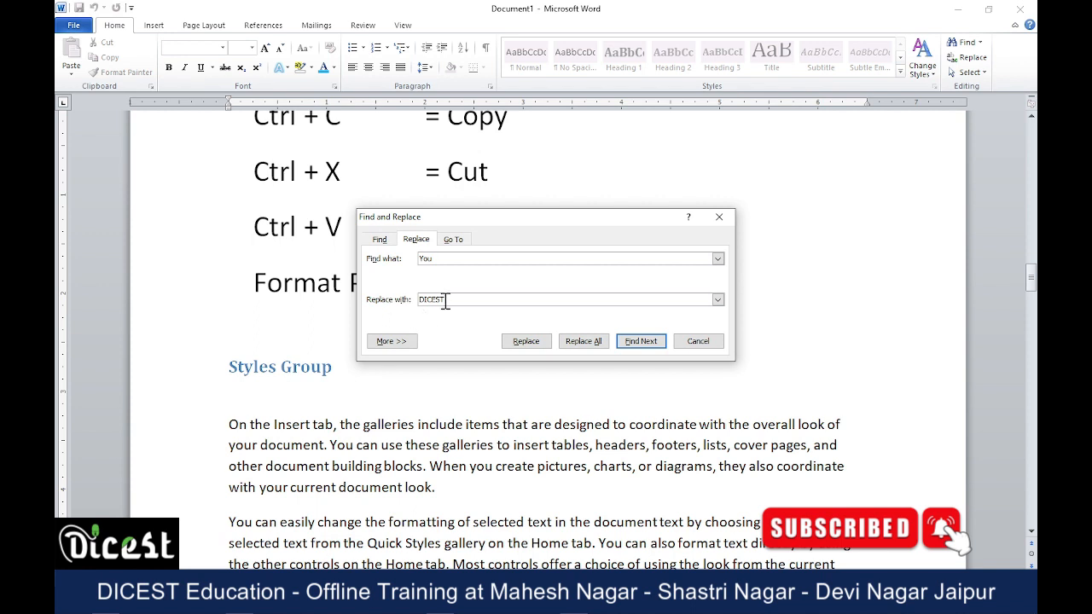
{"action": "left_click", "coordinate": [531, 346]}
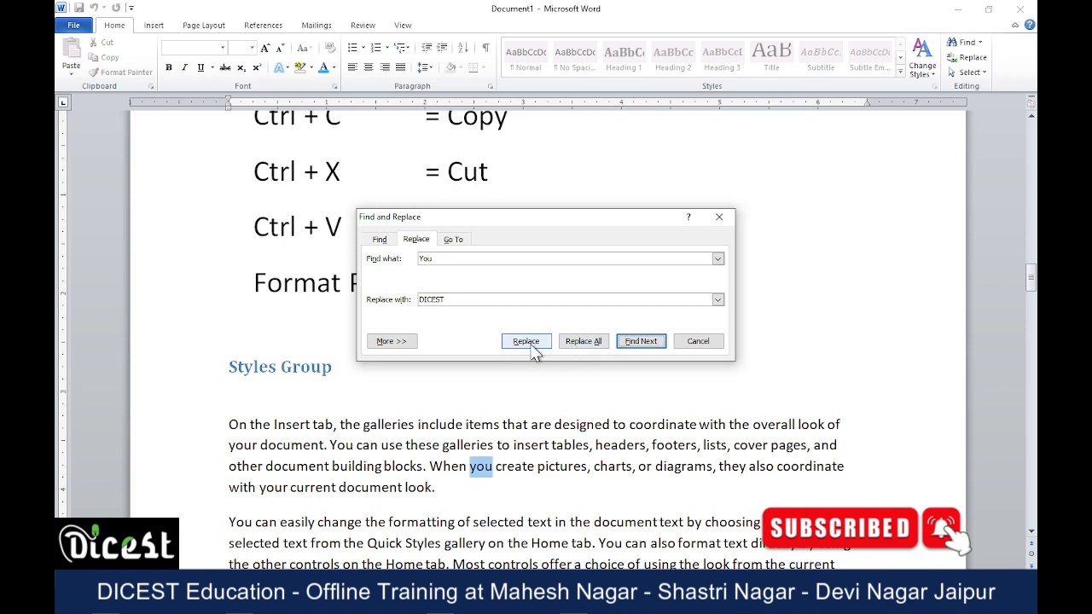
{"action": "left_click", "coordinate": [528, 345]}
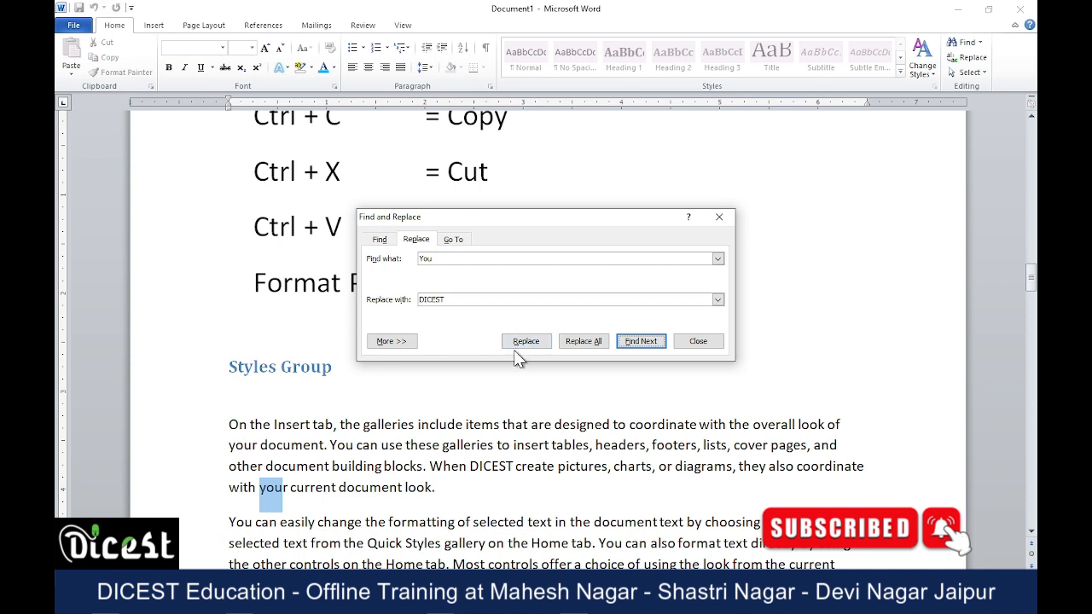
{"action": "left_click", "coordinate": [528, 346]}
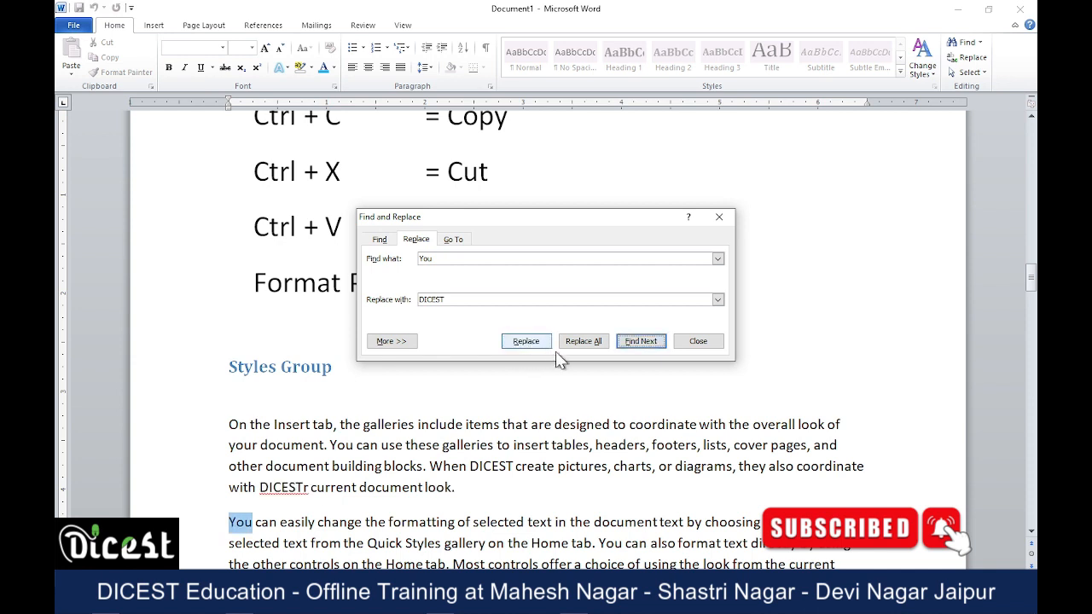
Replace all remaining occurrences of "You" with "DICEST", close Find and Replace, and review the changed paragraphs.
{"action": "left_click", "coordinate": [595, 344]}
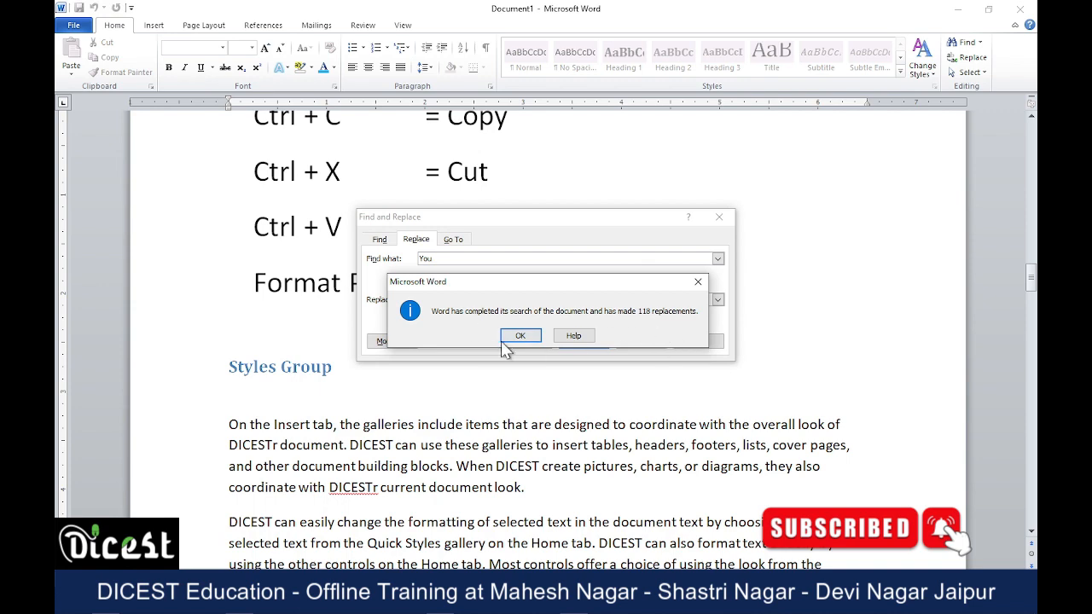
{"action": "left_click", "coordinate": [506, 341]}
{"action": "left_click", "coordinate": [690, 341]}
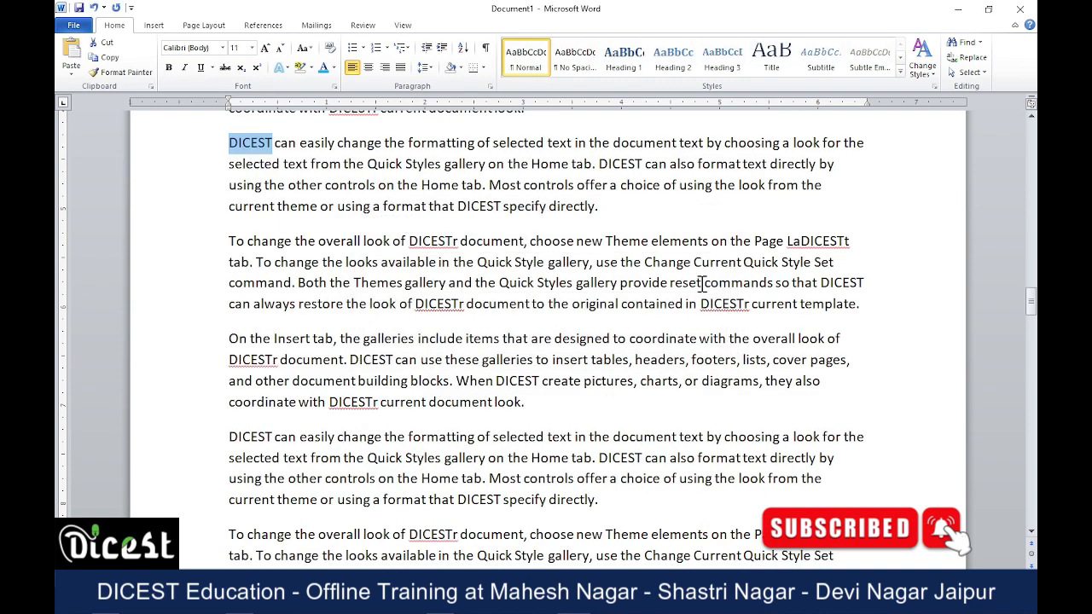
{"action": "scroll", "coordinate": [599, 326], "scroll_direction": "down", "scroll_amount": 10}
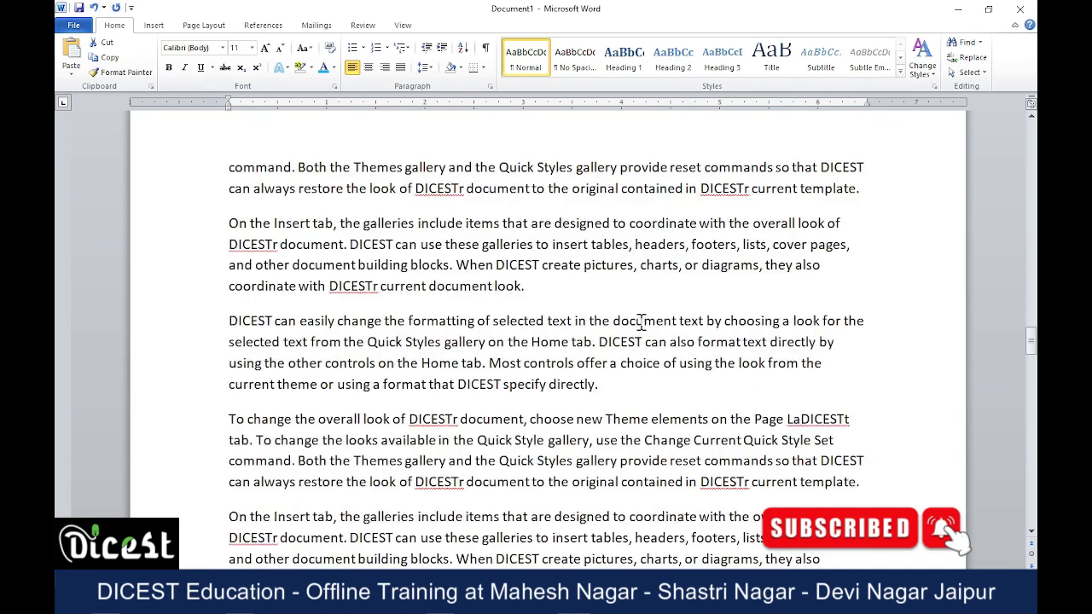
{"action": "scroll", "coordinate": [644, 343], "scroll_direction": "down", "scroll_amount": 10}
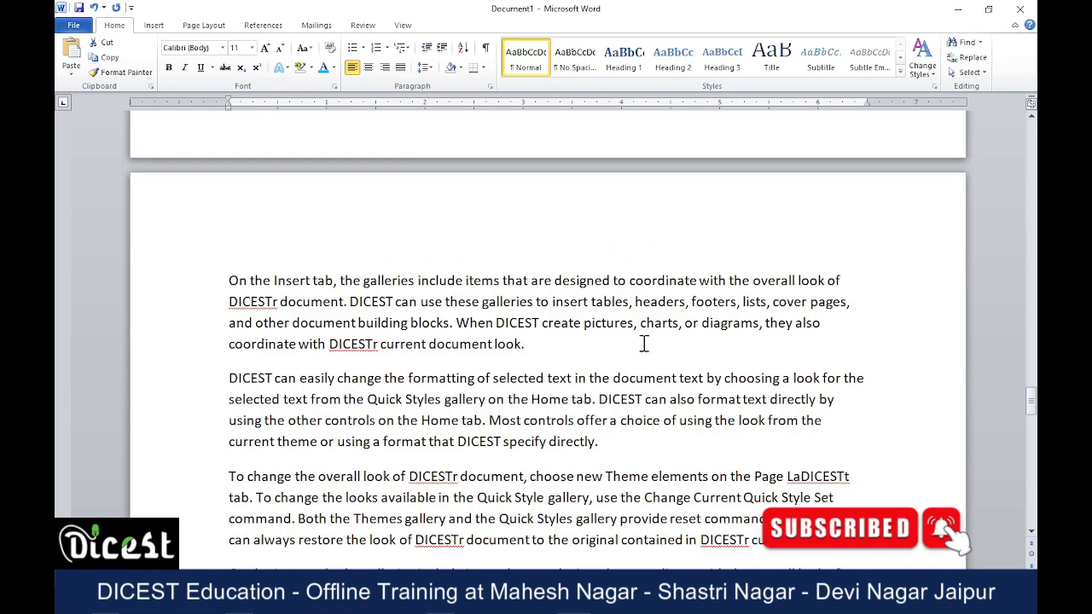
{"action": "scroll", "coordinate": [645, 343], "scroll_direction": "up", "scroll_amount": 14}
{"action": "scroll", "coordinate": [645, 343], "scroll_direction": "down", "scroll_amount": 10}
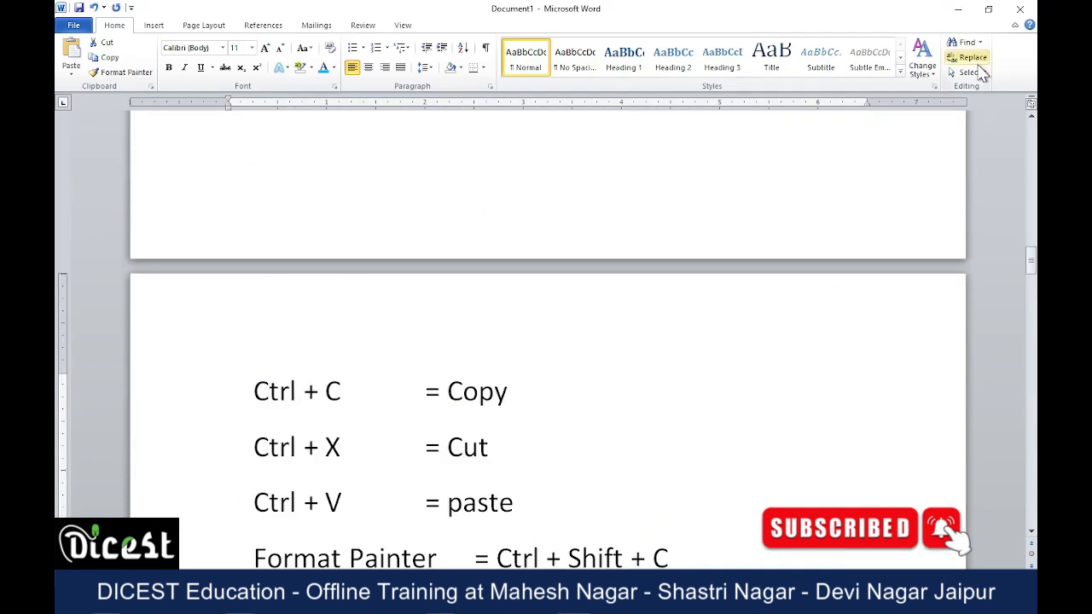
Add a new line reading "Ctrl + H" below the Format Painter entry in the shortcut list.
{"action": "scroll", "coordinate": [636, 324], "scroll_direction": "down", "scroll_amount": 8}
{"action": "left_click", "coordinate": [690, 227]}
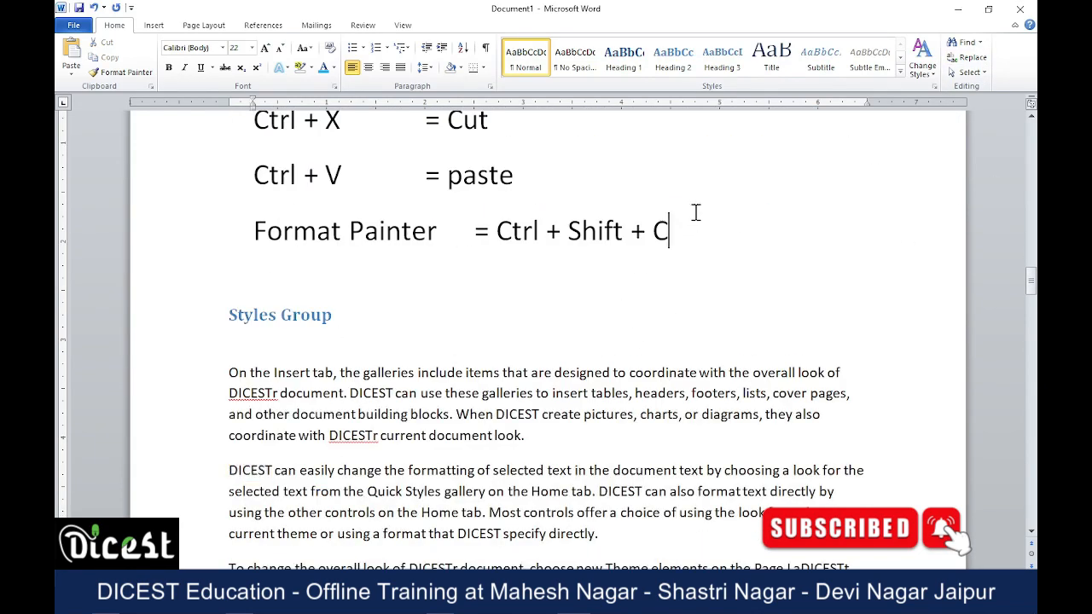
{"action": "key", "text": "Return"}
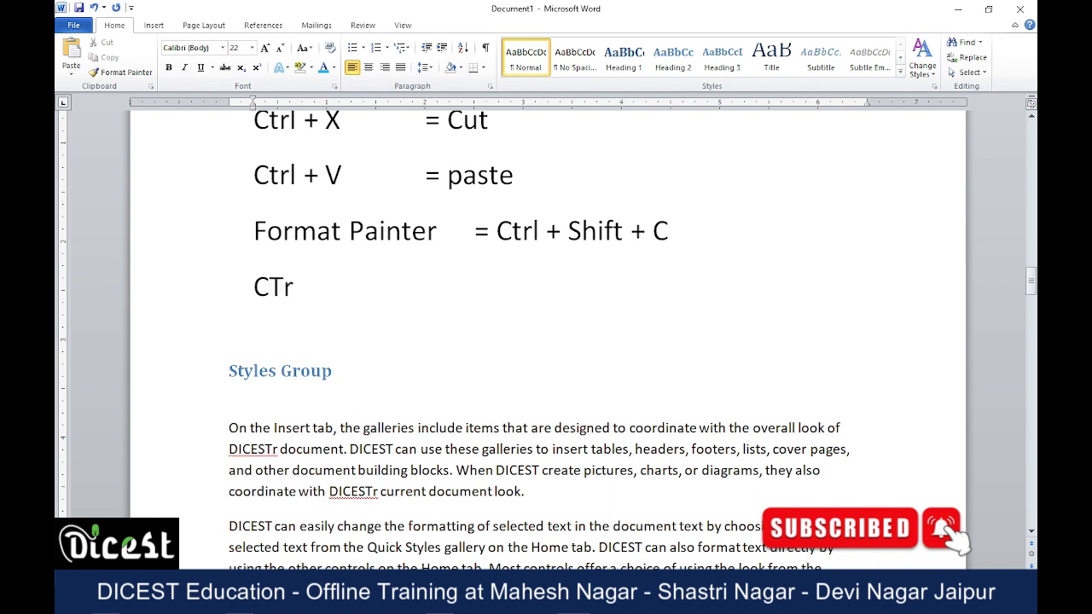
{"action": "type", "text": "CTrl"}
{"action": "key", "text": "BackSpace"}
{"action": "key", "text": "BackSpace"}
{"action": "key", "text": "BackSpace"}
{"action": "type", "text": "trl + H"}
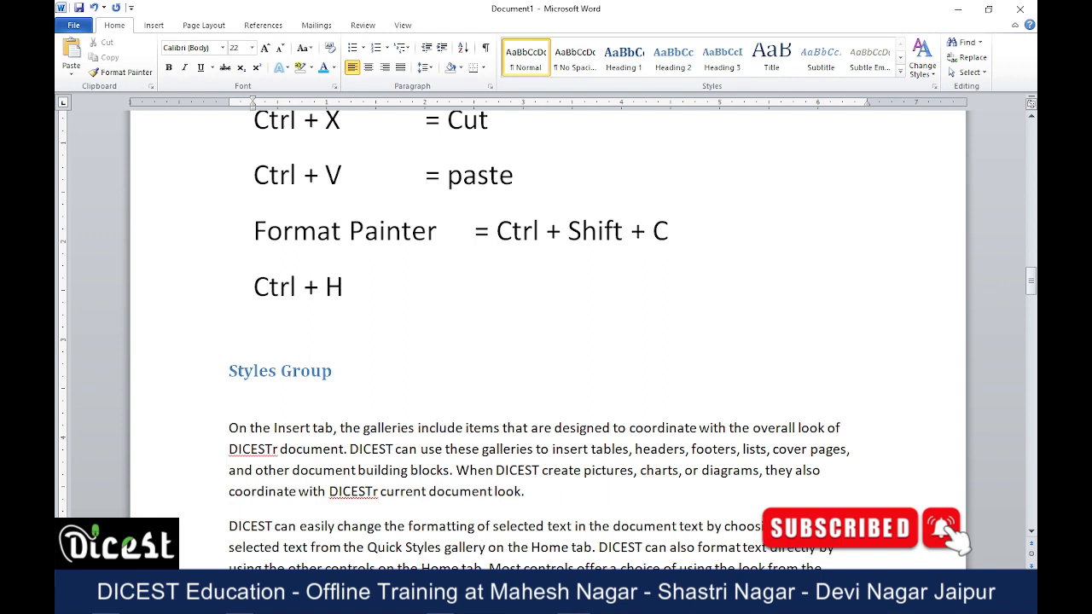